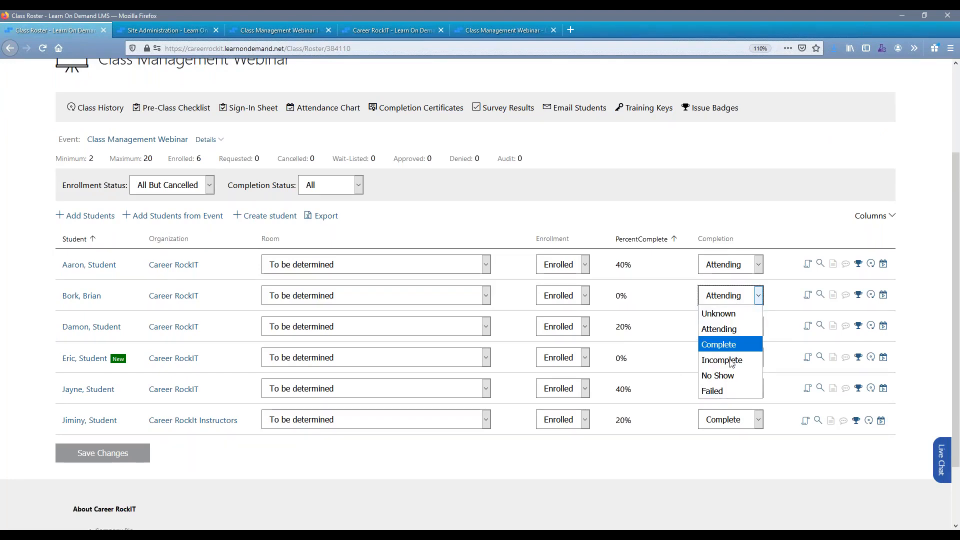
# Open the attendance chart for the Class Management Webinar from its roster.
pyautogui.click(670, 275)
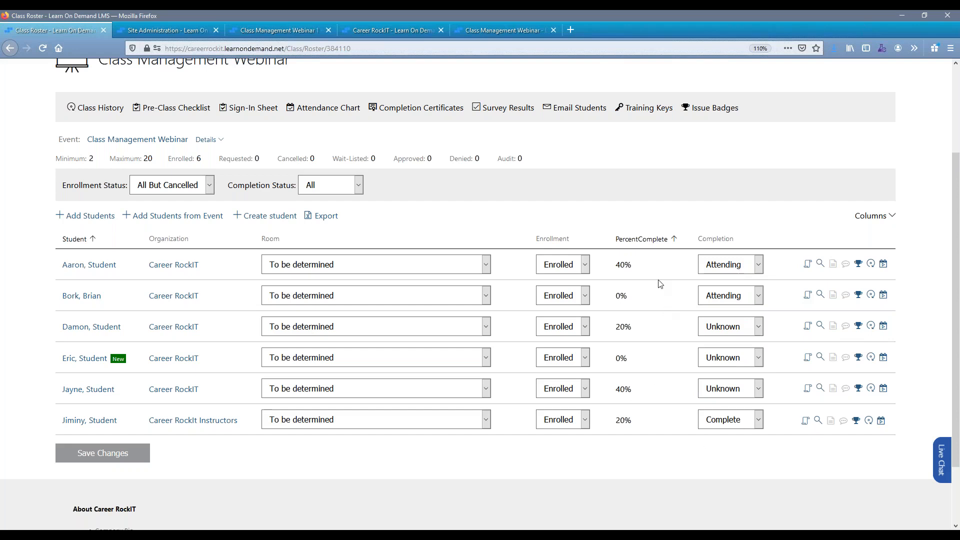
pyautogui.scroll(3, 317, 254)
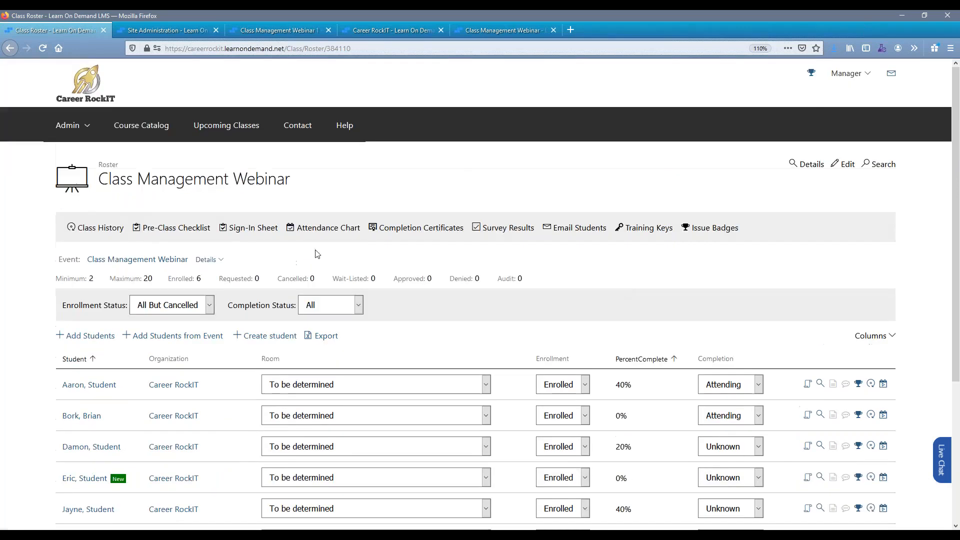
pyautogui.click(328, 228)
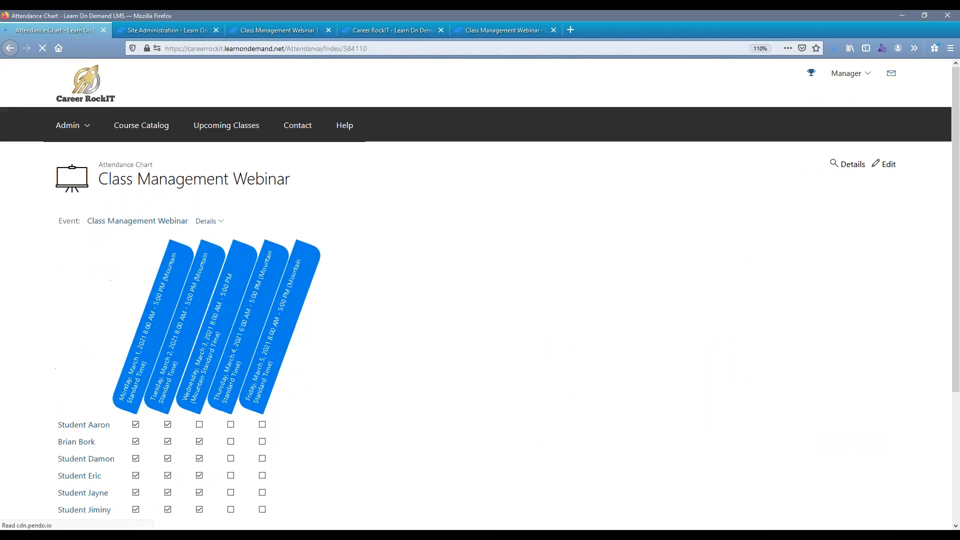
pyautogui.scroll(-2, 330, 253)
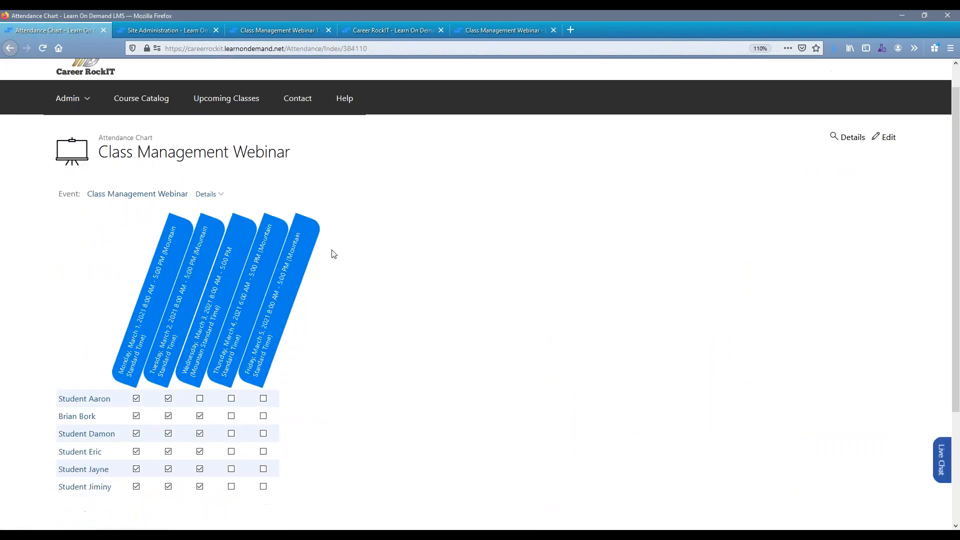
pyautogui.scroll(-1, 334, 254)
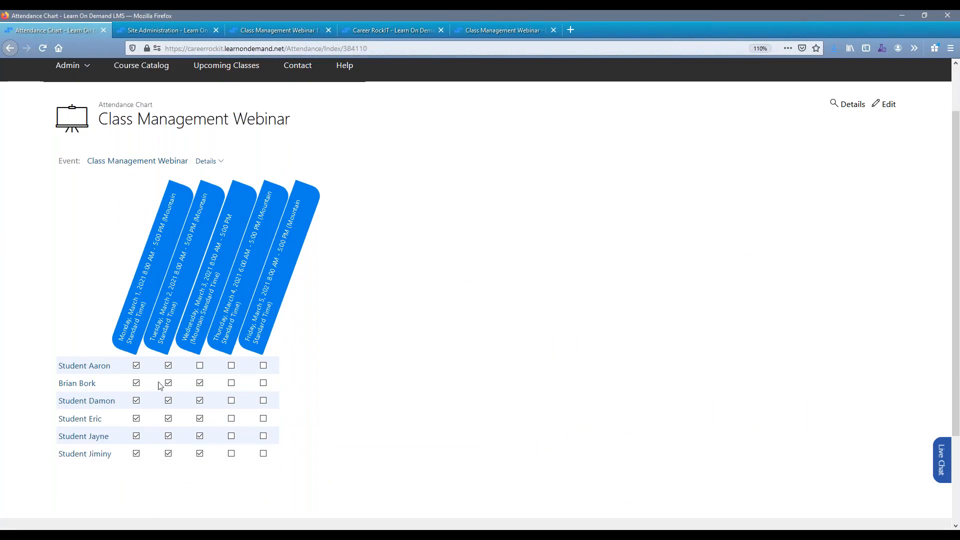
# Mark all six students as attending the Thursday, March 4, 2021 session.
pyautogui.click(231, 366)
pyautogui.click(232, 383)
pyautogui.click(232, 403)
pyautogui.click(232, 421)
pyautogui.click(232, 437)
pyautogui.click(231, 454)
# In Site Administration, search class attendance for "class management webinar" classes that started within the last 7 days.
pyautogui.click(165, 31)
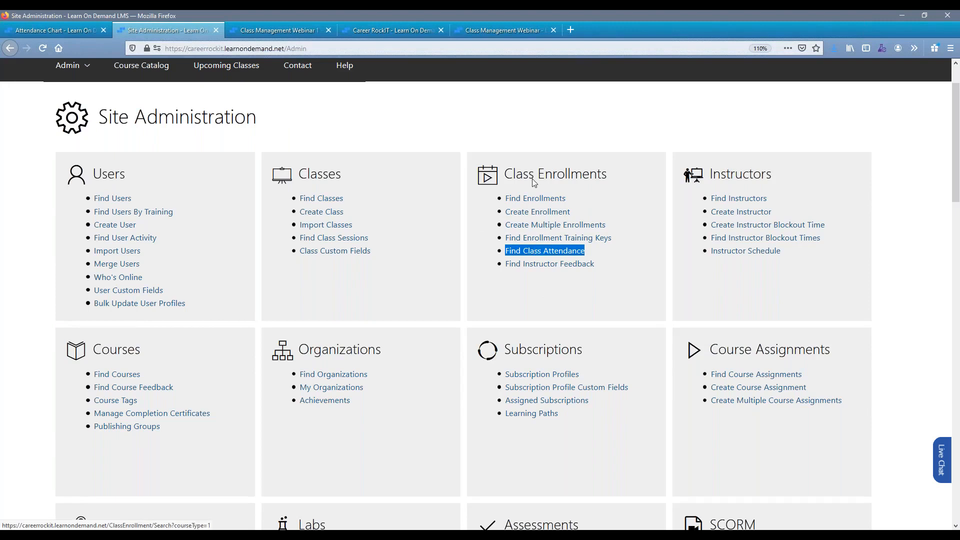
pyautogui.click(544, 254)
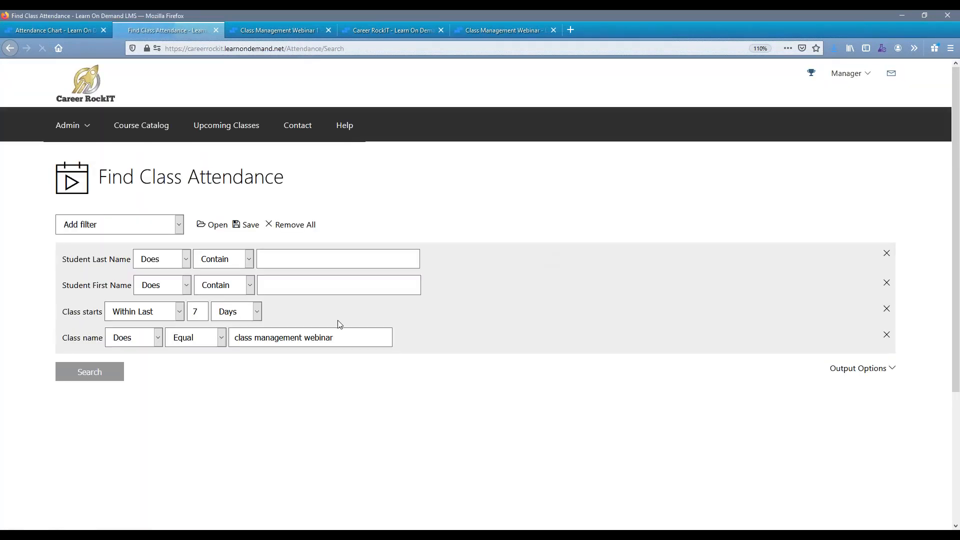
pyautogui.click(94, 381)
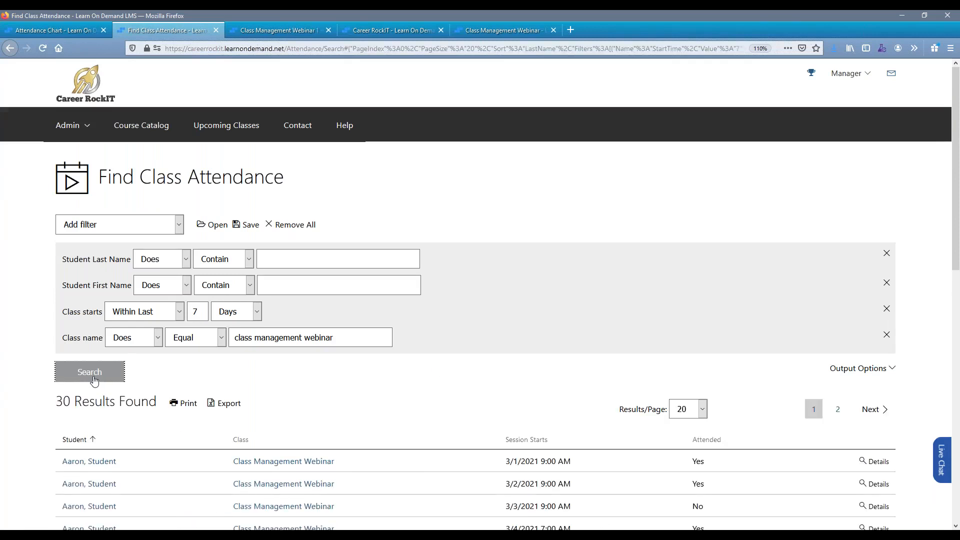
pyautogui.scroll(-5, 100, 350)
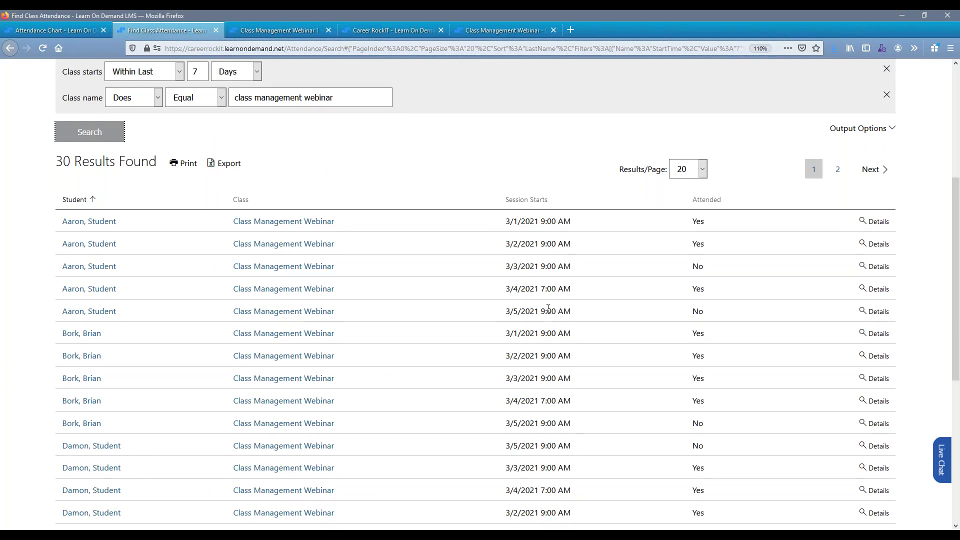
# Examine the first student's attendance for the 3/5/2021 and 3/3/2021 sessions in the search results.
pyautogui.moveTo(709, 306); pyautogui.dragTo(485, 316)
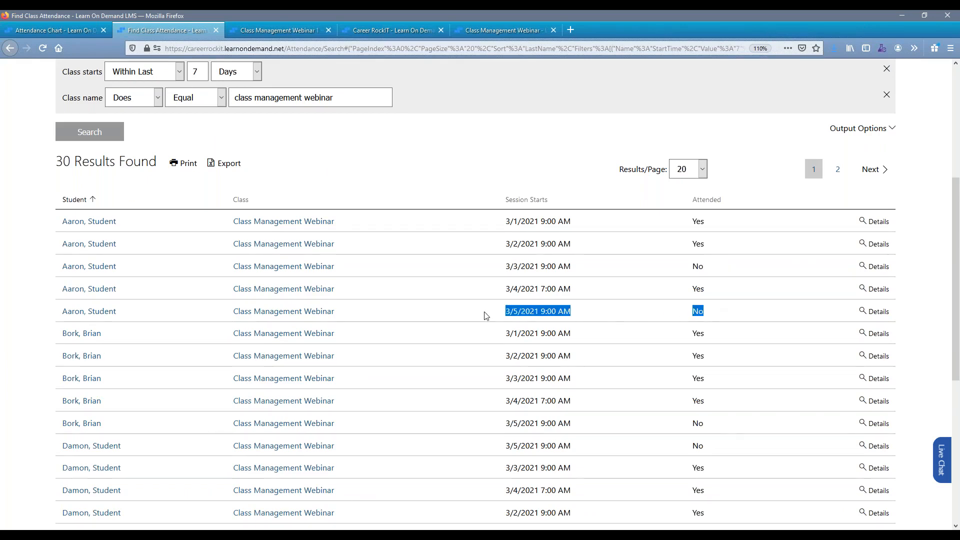
pyautogui.moveTo(711, 269); pyautogui.dragTo(491, 269)
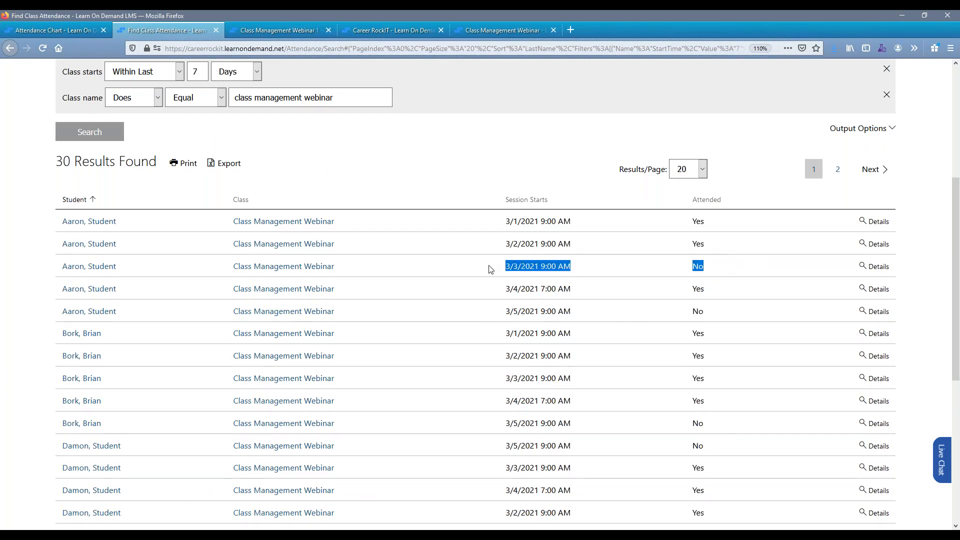
pyautogui.click(597, 291)
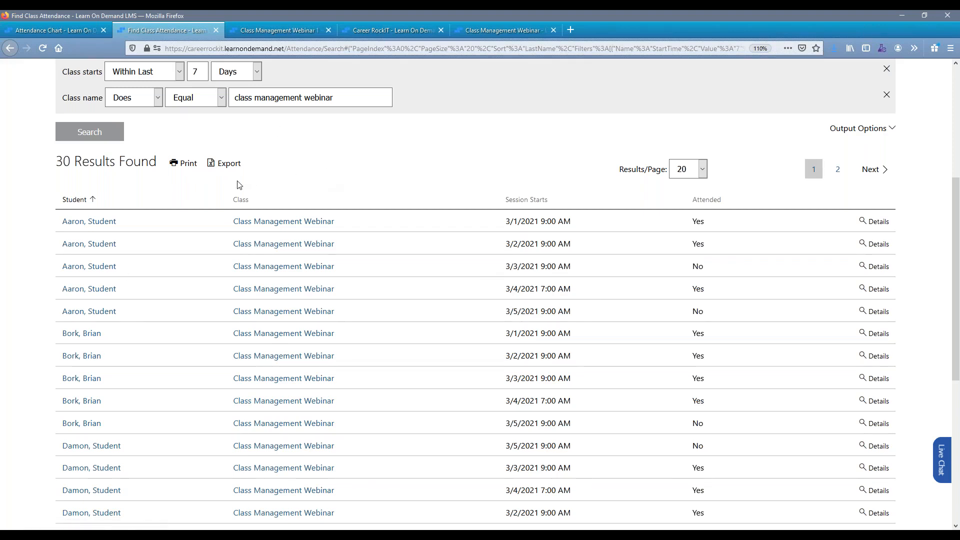
pyautogui.scroll(-1, 236, 183)
pyautogui.scroll(2, 259, 74)
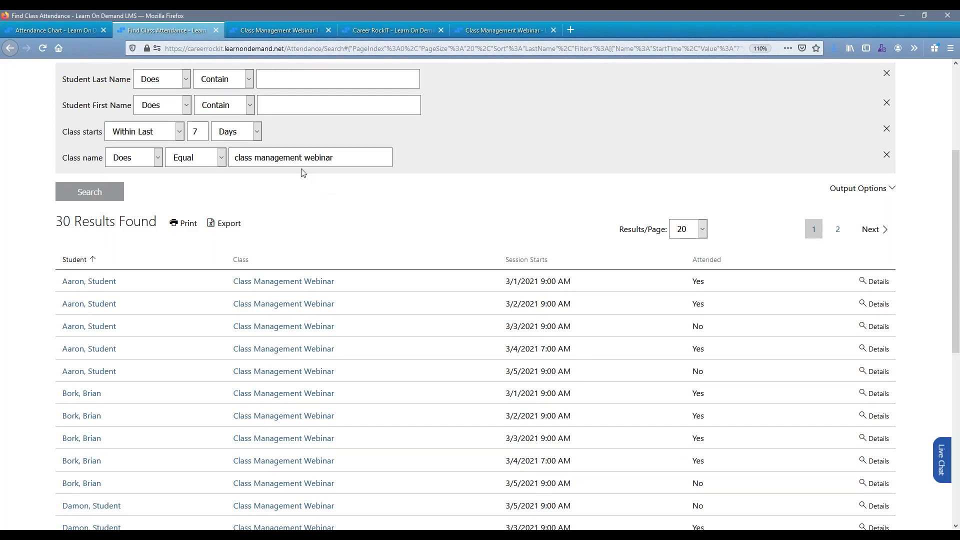
# Return from the attendance chart to the class, show its details and open lab monitoring.
pyautogui.click(62, 29)
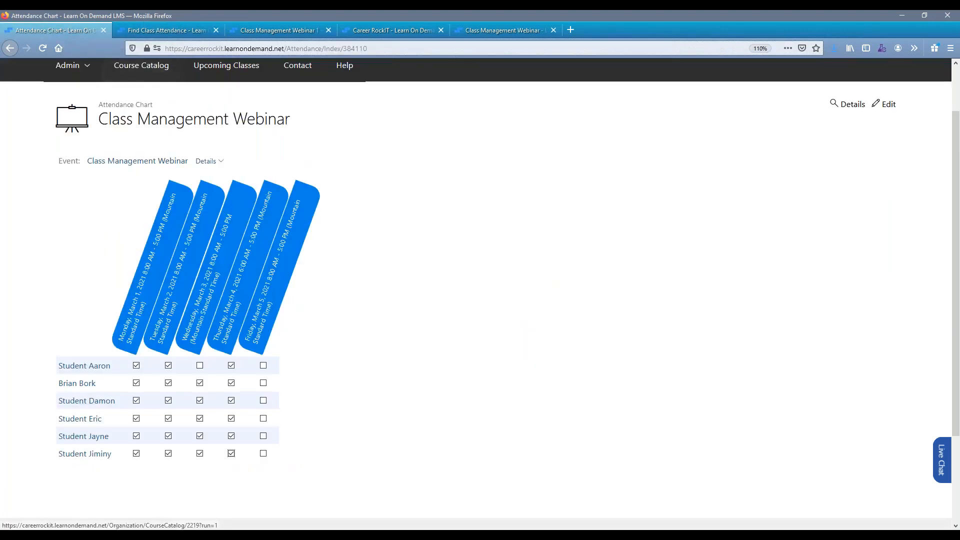
pyautogui.scroll(2, 103, 76)
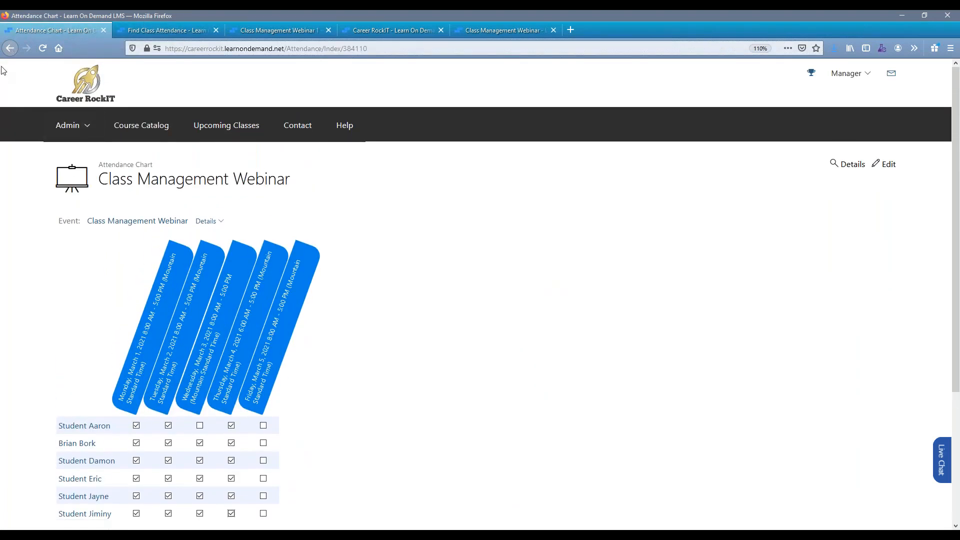
pyautogui.click(11, 48)
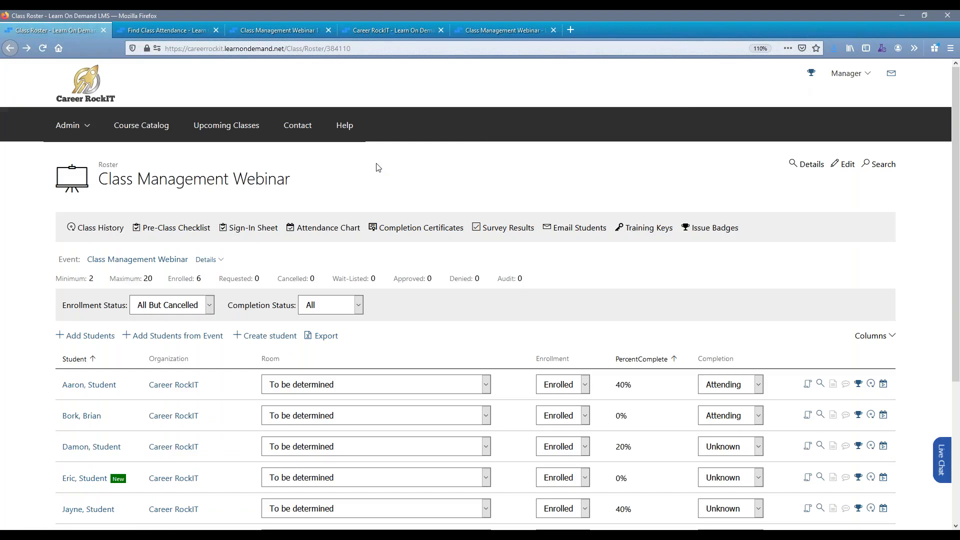
pyautogui.click(807, 165)
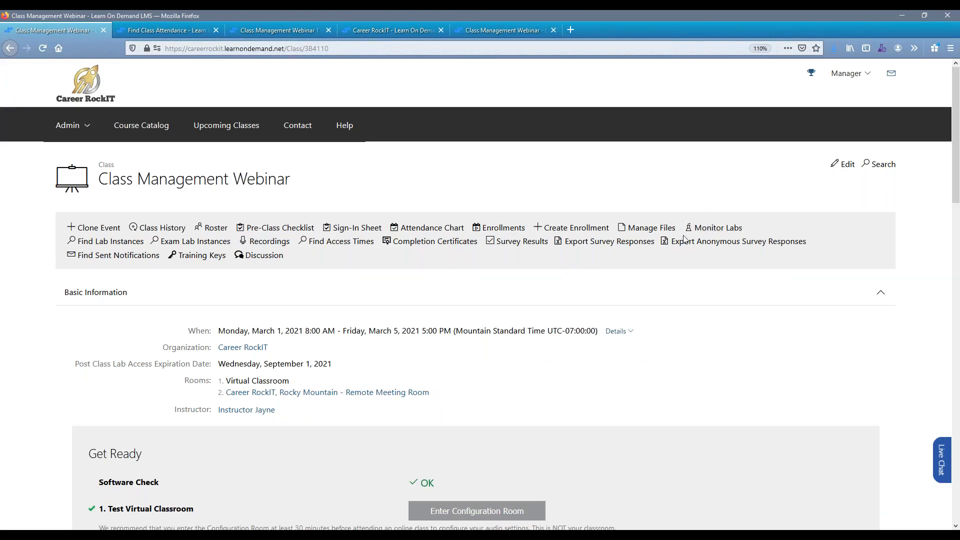
pyautogui.click(716, 229)
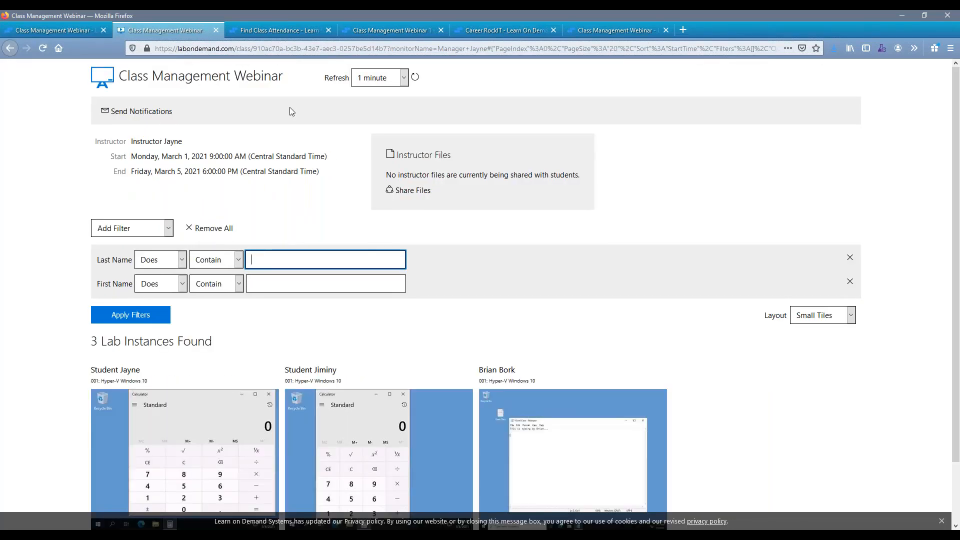
# Set the lab monitoring page to refresh every 10 seconds and view the lab instance thumbnails.
pyautogui.click(378, 80)
pyautogui.click(377, 110)
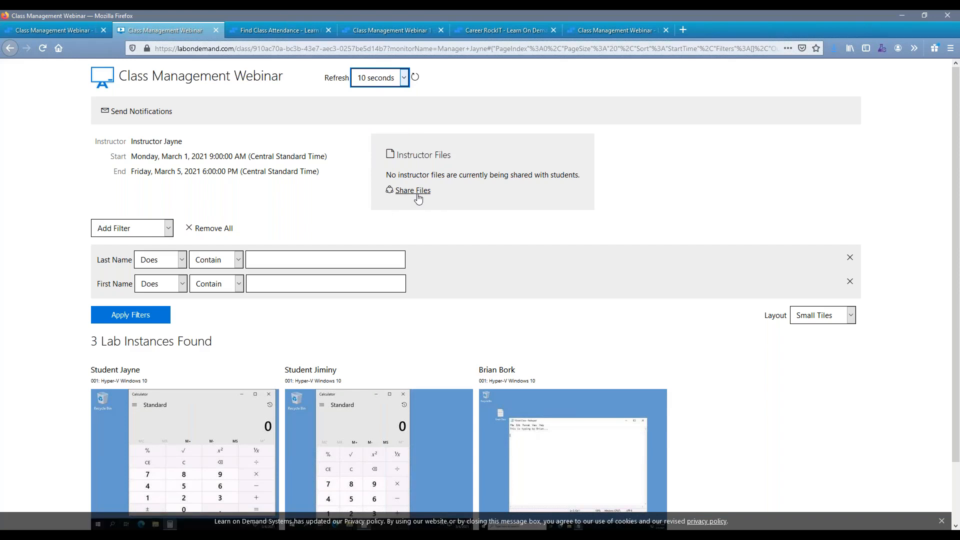
pyautogui.scroll(-3, 419, 199)
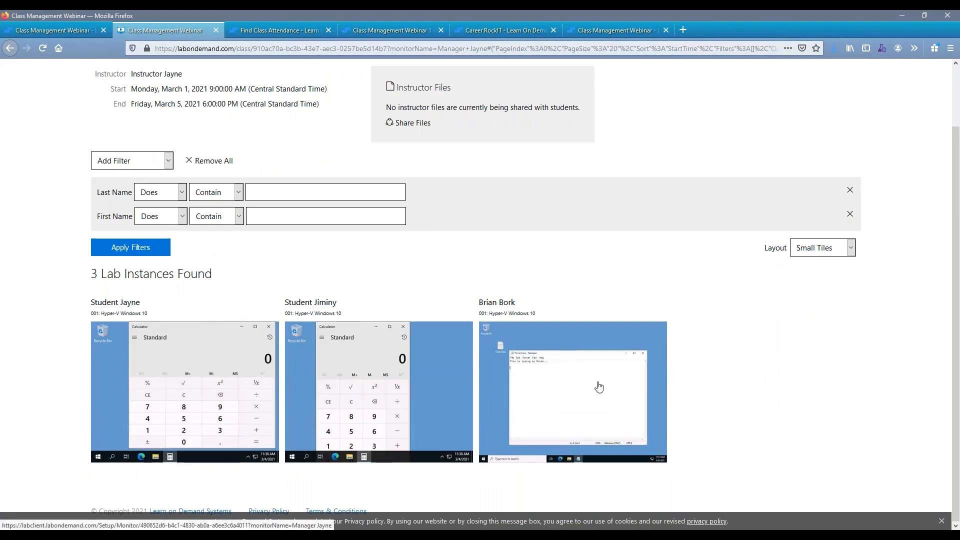
pyautogui.click(81, 451)
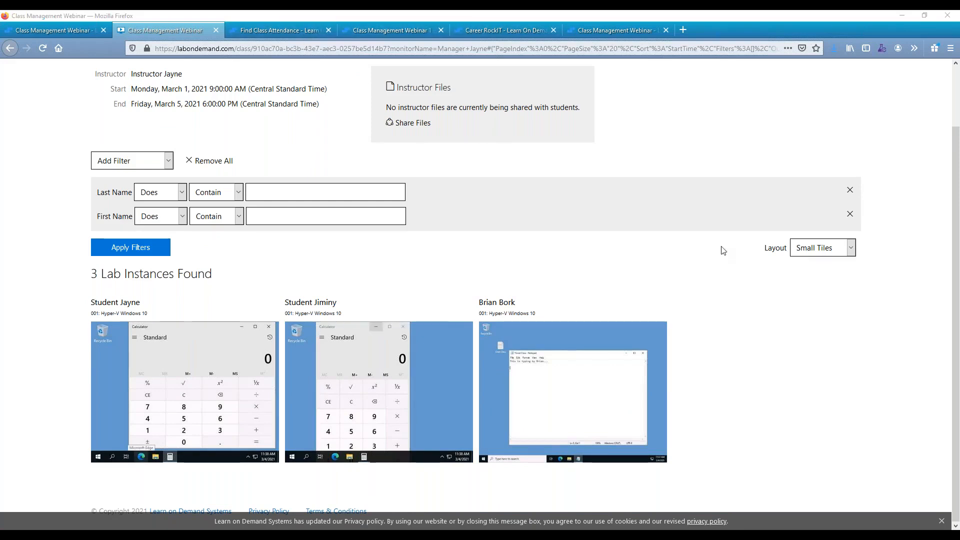
# Try the Medium Tiles and Large Tiles layouts for the monitored lab instances.
pyautogui.click(816, 254)
pyautogui.click(821, 279)
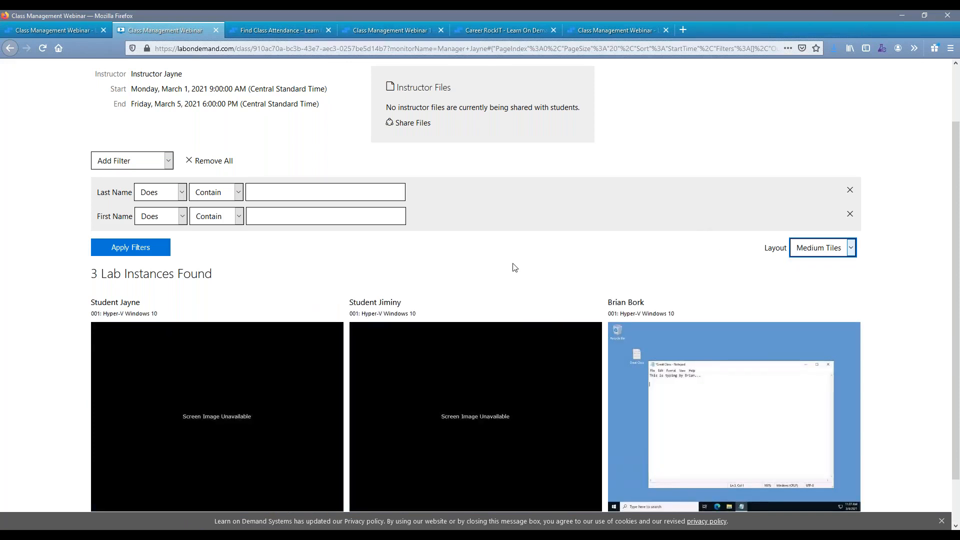
pyautogui.click(849, 255)
pyautogui.click(823, 295)
pyautogui.scroll(-8, 493, 130)
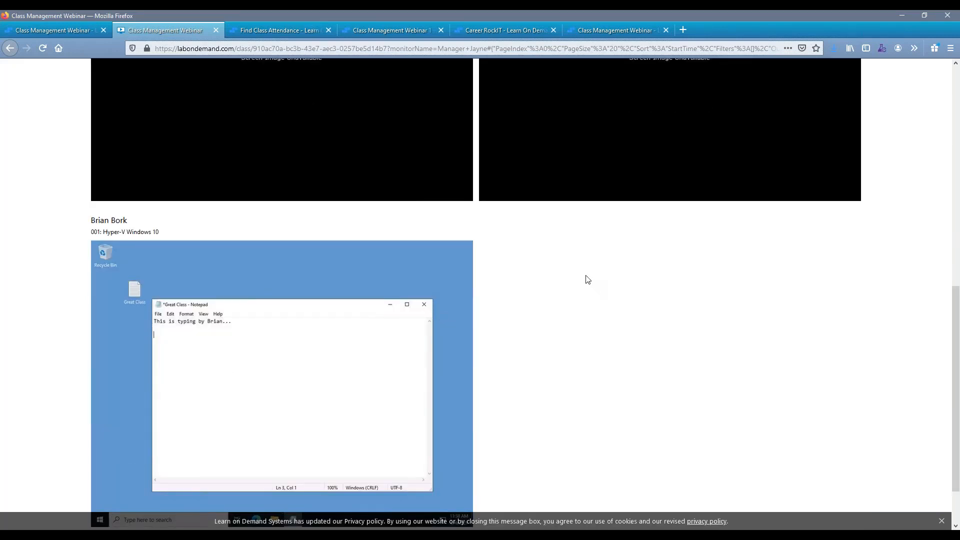
pyautogui.scroll(6, 588, 280)
# Change the lab instances layout to List and examine the first lab's last activity, state and connection details.
pyautogui.click(820, 150)
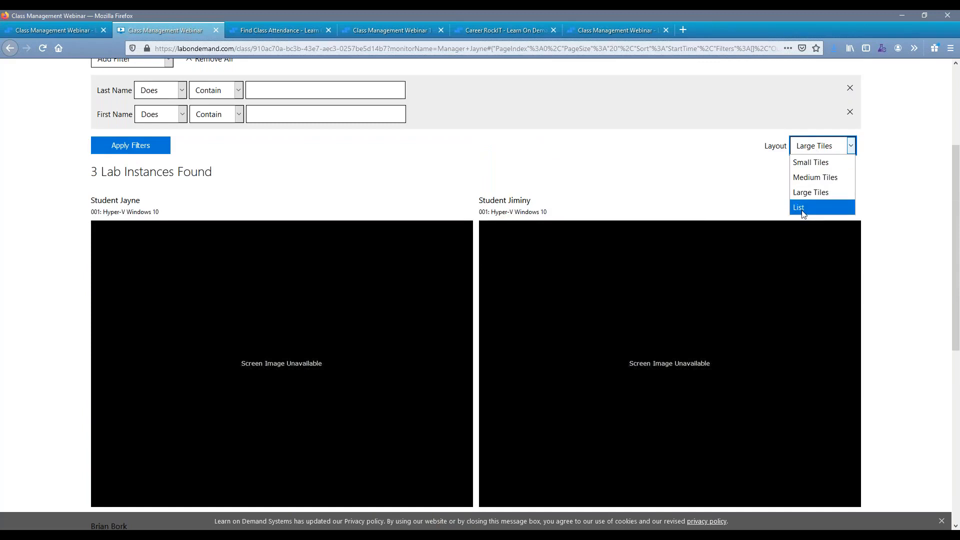
pyautogui.click(802, 208)
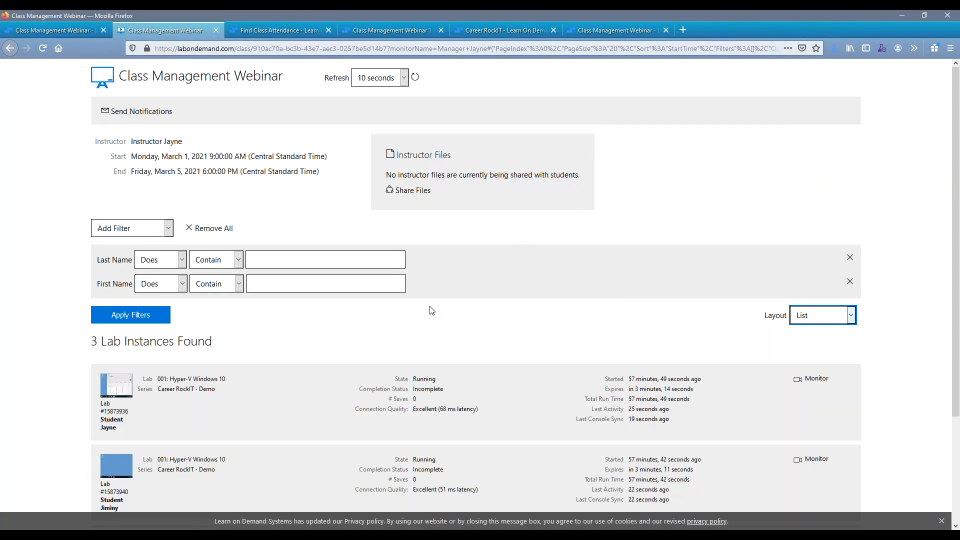
pyautogui.scroll(-3, 225, 345)
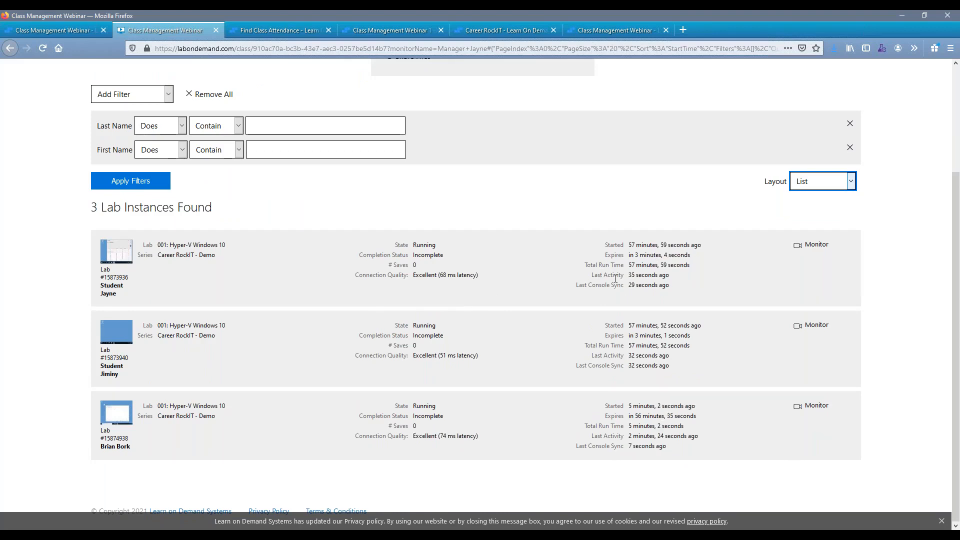
pyautogui.moveTo(618, 275); pyautogui.dragTo(670, 275)
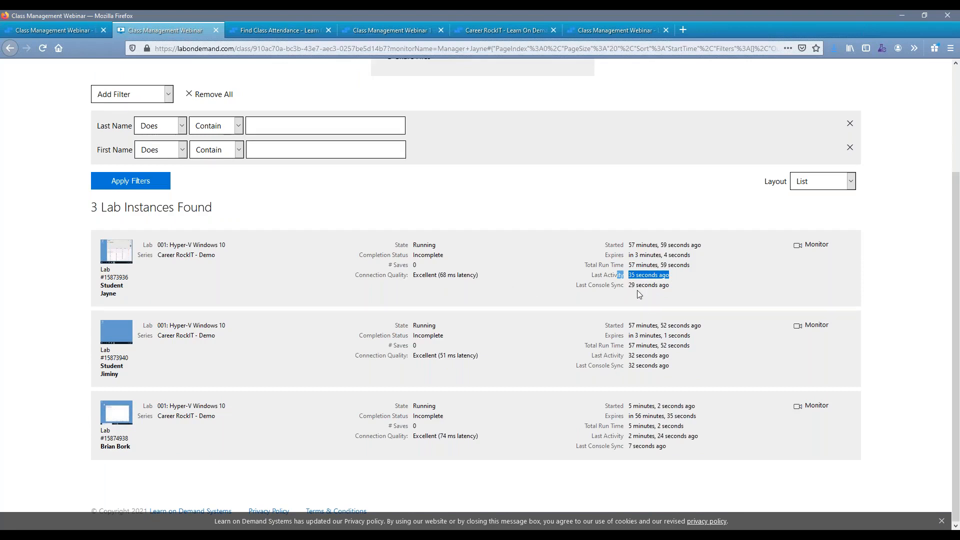
pyautogui.moveTo(483, 276); pyautogui.dragTo(352, 264)
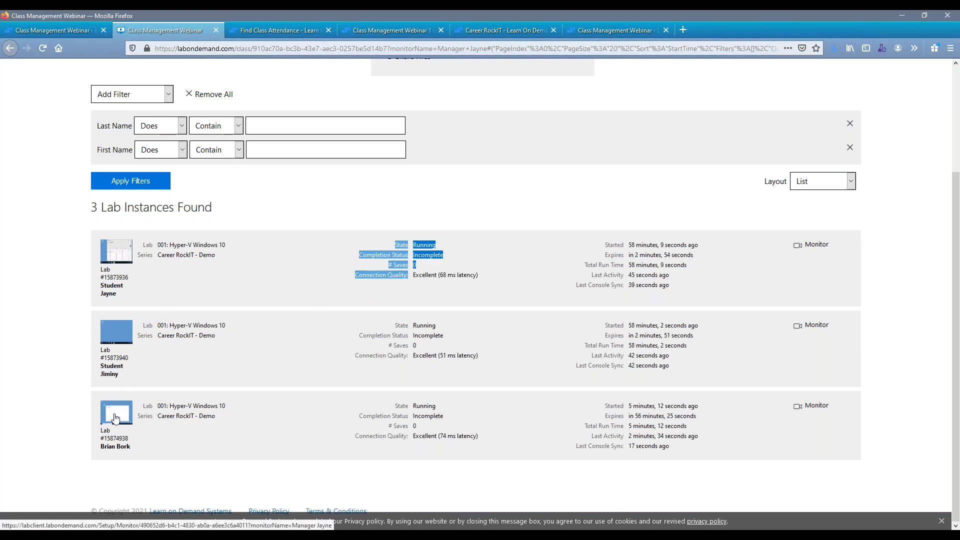
# Monitor the third listed lab instance and send its student a notification saying "Hi" followed by the student's first name.
pyautogui.click(818, 407)
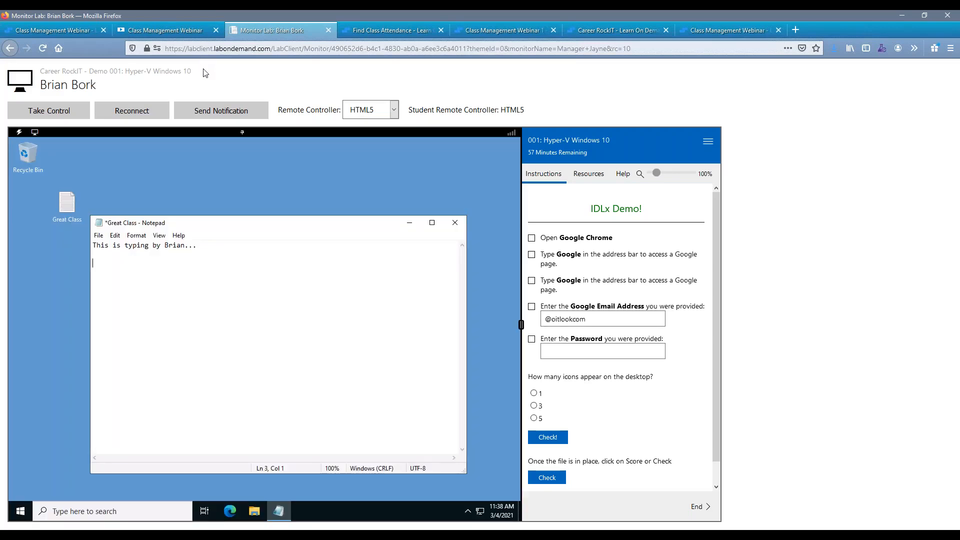
pyautogui.click(218, 114)
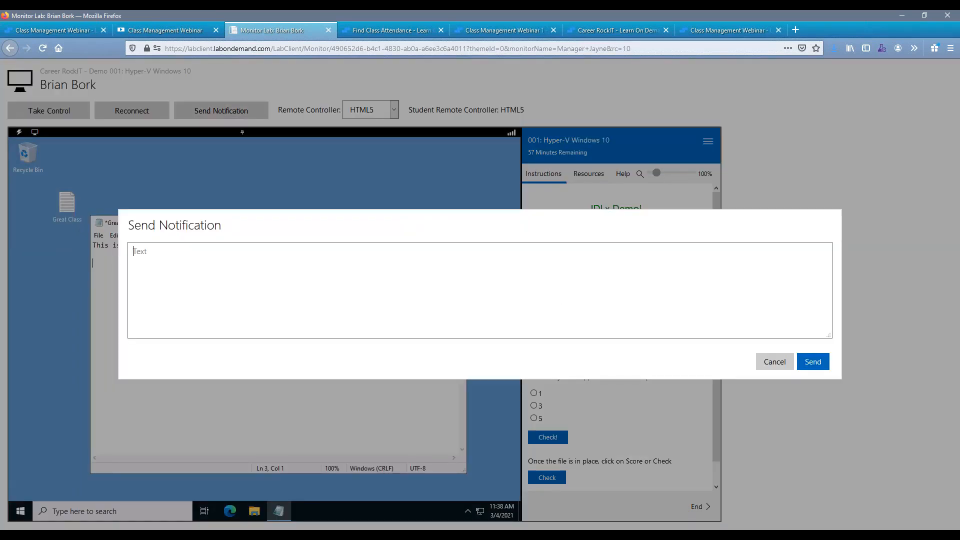
pyautogui.write('Hi Brian!')
pyautogui.click(804, 362)
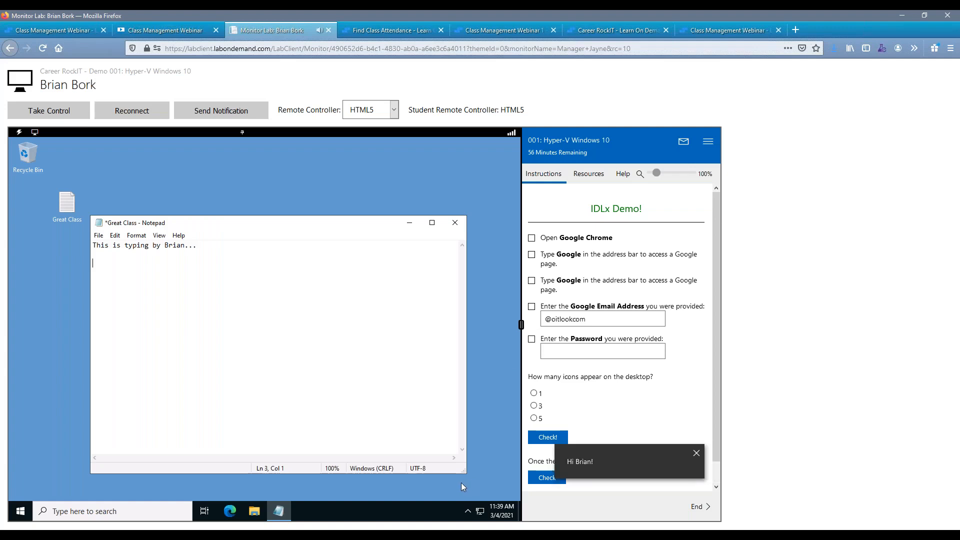
# Take control of the student's lab and add a line greeting the student with "Hi" again in the open Notepad file.
pyautogui.click(46, 116)
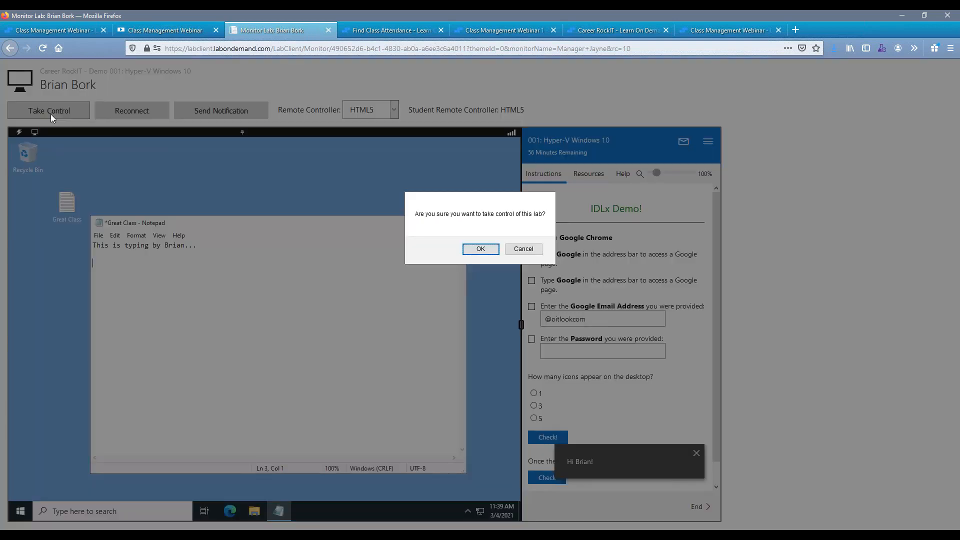
pyautogui.click(480, 250)
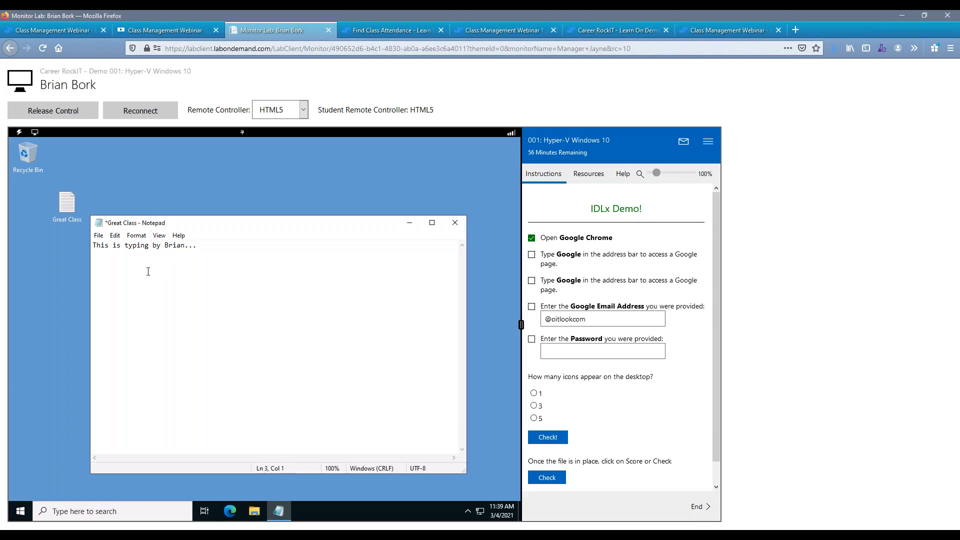
pyautogui.write('Hi Brian again')
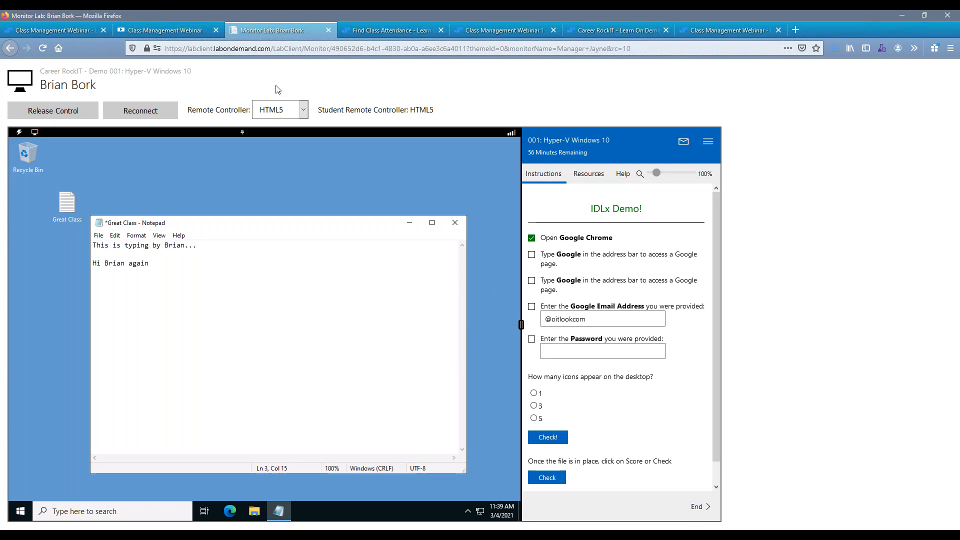
# Release control of the student's lab, confirming leaving the page, and return to the Class Management Webinar class page.
pyautogui.click(77, 112)
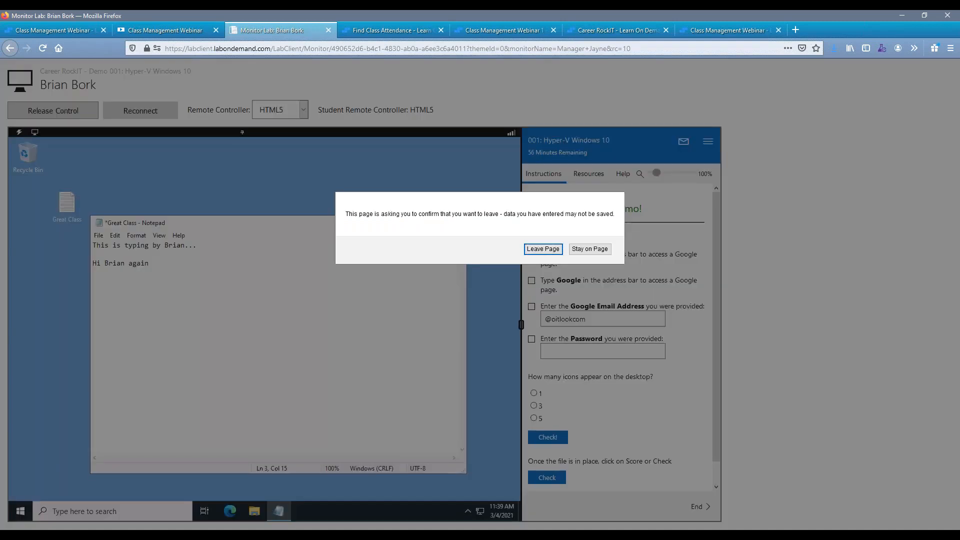
pyautogui.click(552, 250)
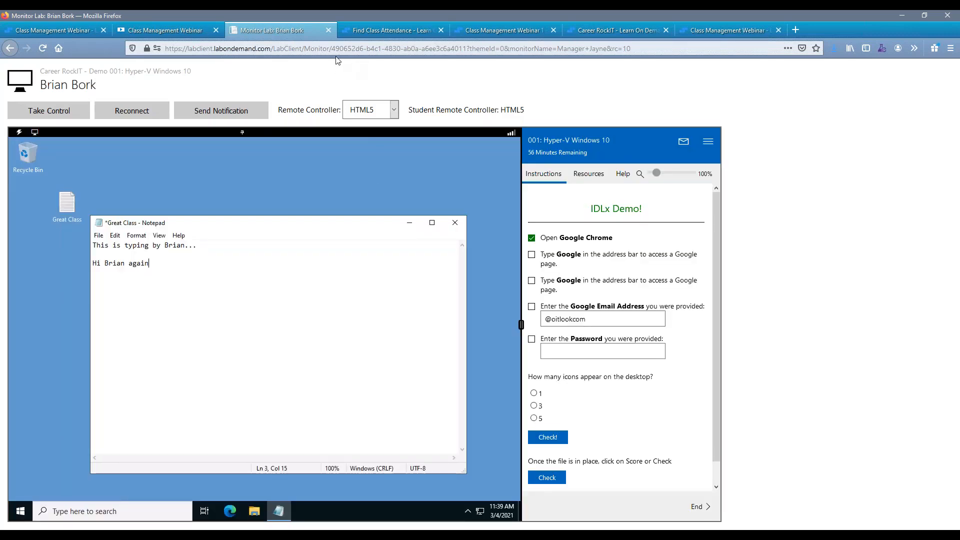
pyautogui.click(78, 34)
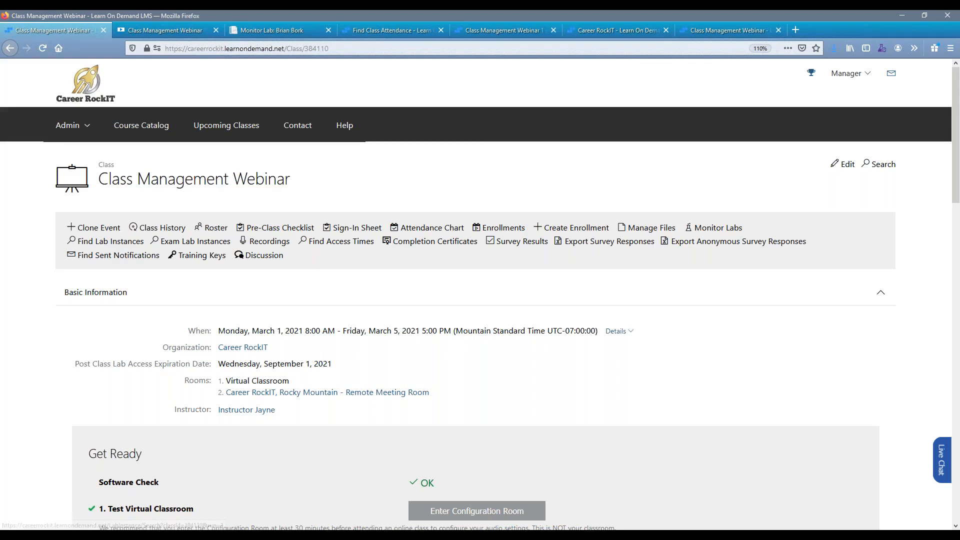
# Find the lab instances of the Class Management Webinar class and examine their run times and completion statuses.
pyautogui.click(134, 246)
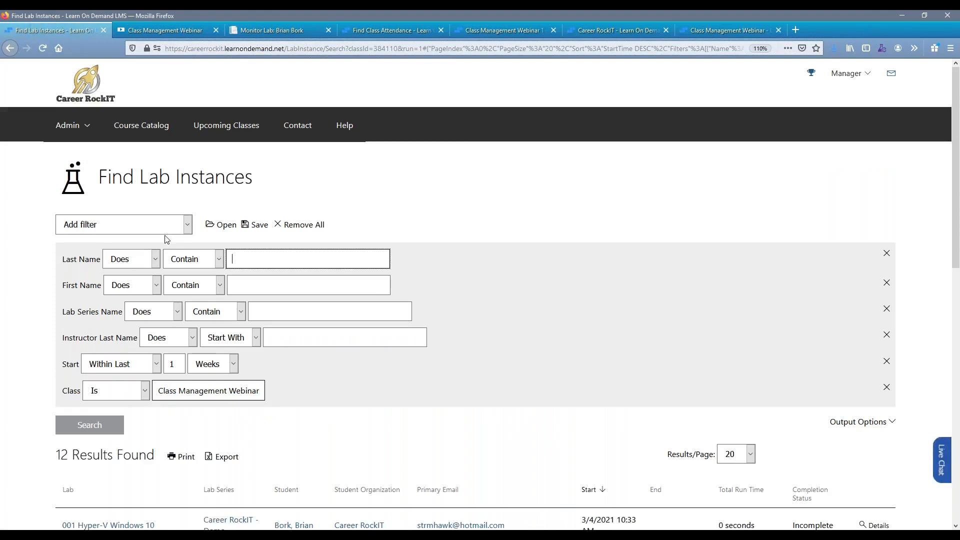
pyautogui.scroll(-3, 165, 239)
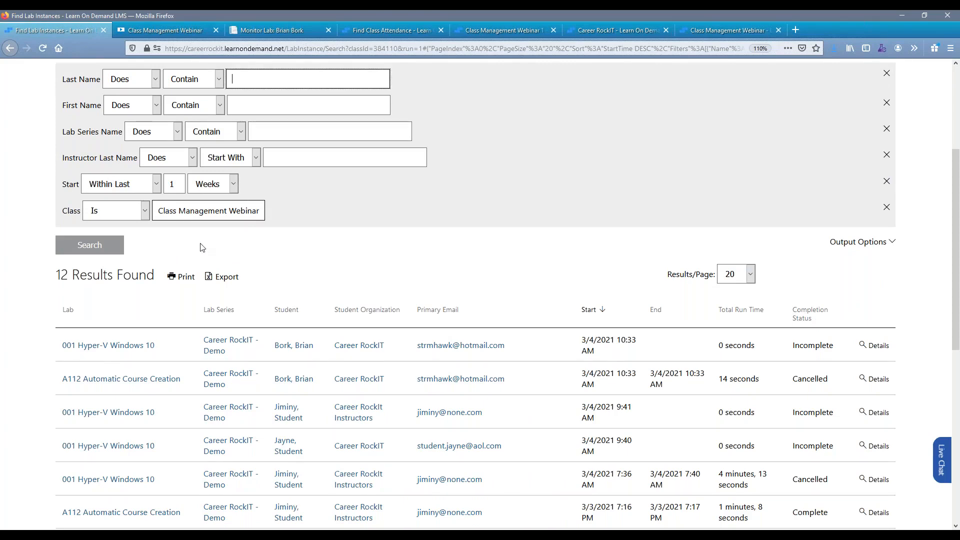
pyautogui.scroll(-5, 202, 247)
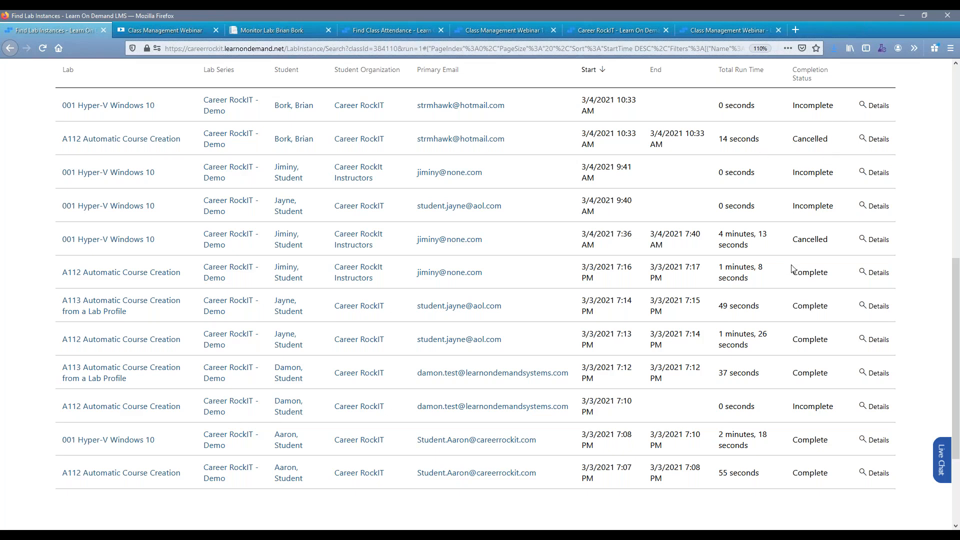
# Open the details of the A113 lab instance started 3/3/2021 7:12 PM and examine its basic information, sessions and notes.
pyautogui.click(873, 379)
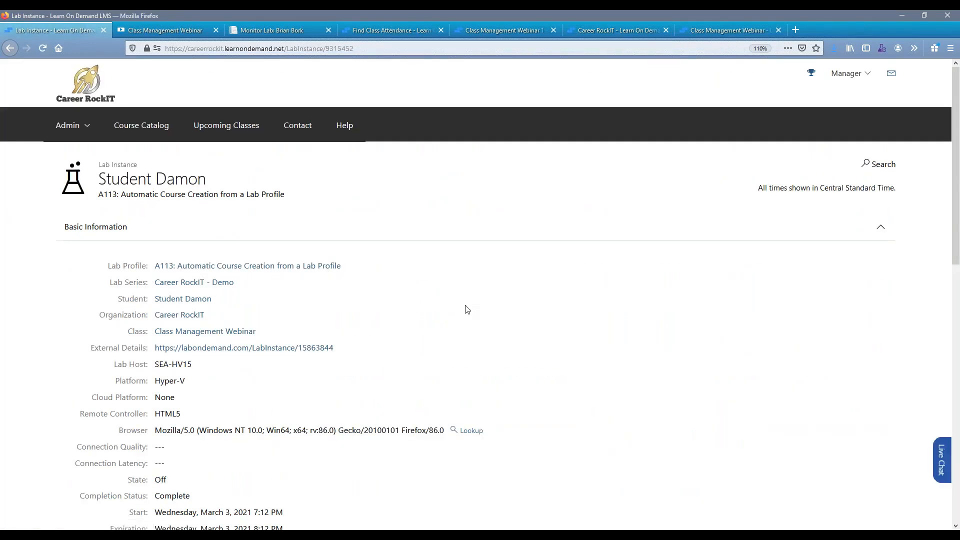
pyautogui.scroll(-5, 466, 309)
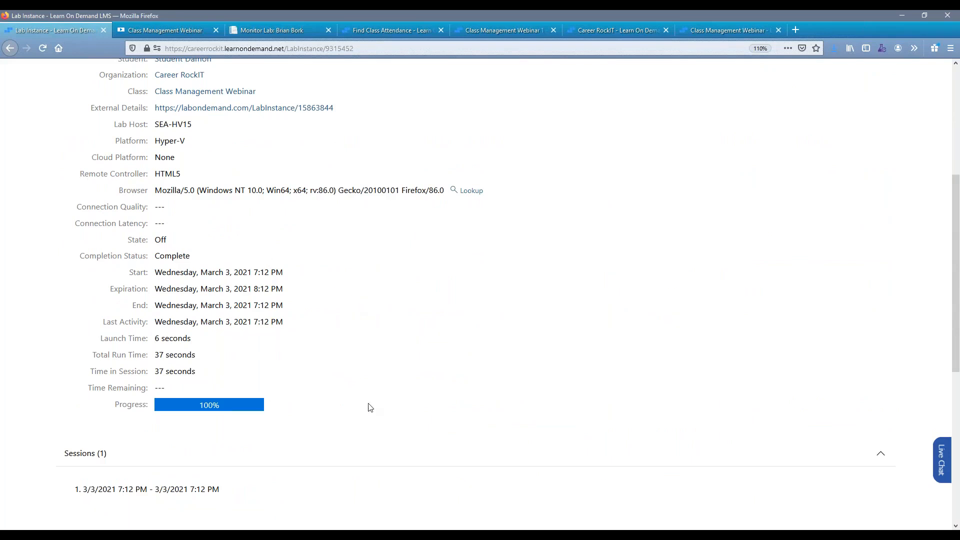
pyautogui.scroll(-2, 369, 407)
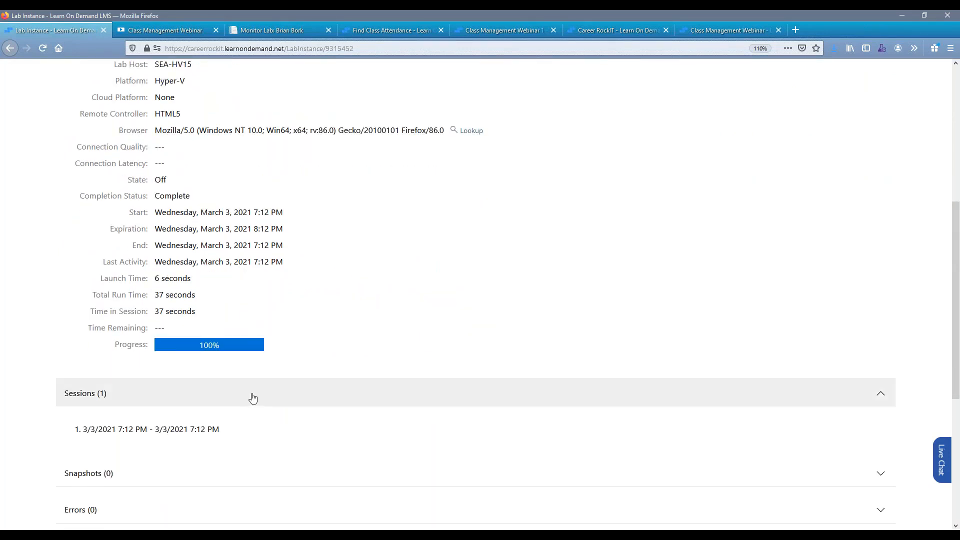
pyautogui.scroll(-5, 253, 398)
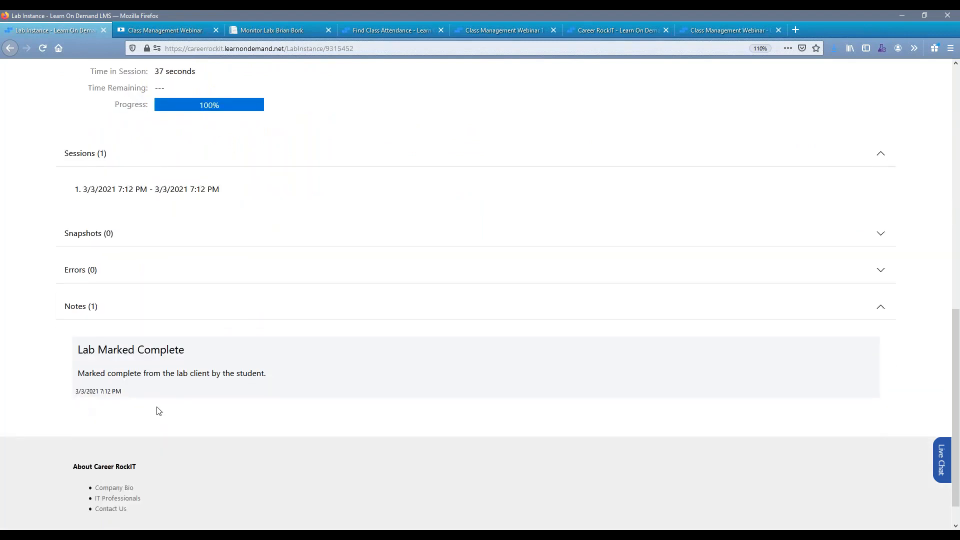
pyautogui.scroll(10, 83, 354)
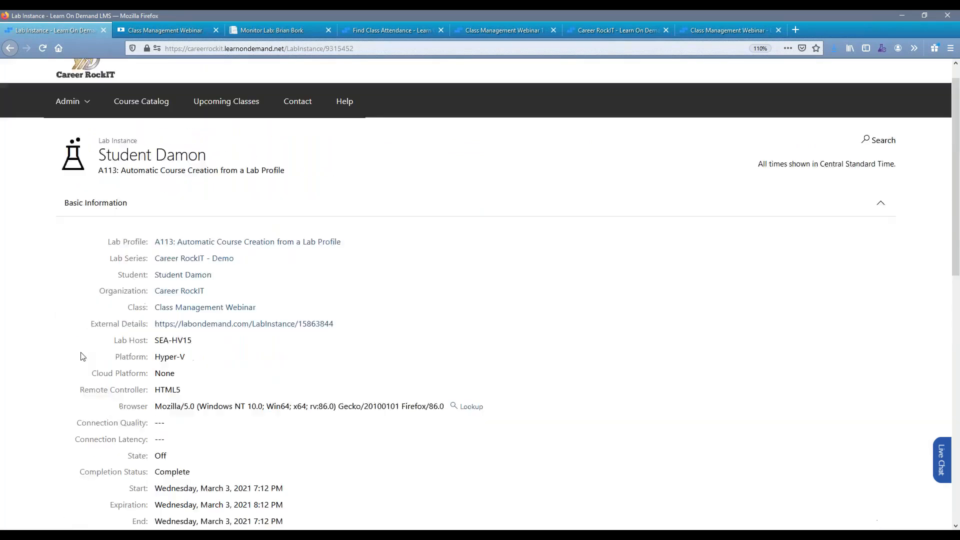
# Return to the Class Management Webinar class page and search for its exam lab instances.
pyautogui.click(10, 48)
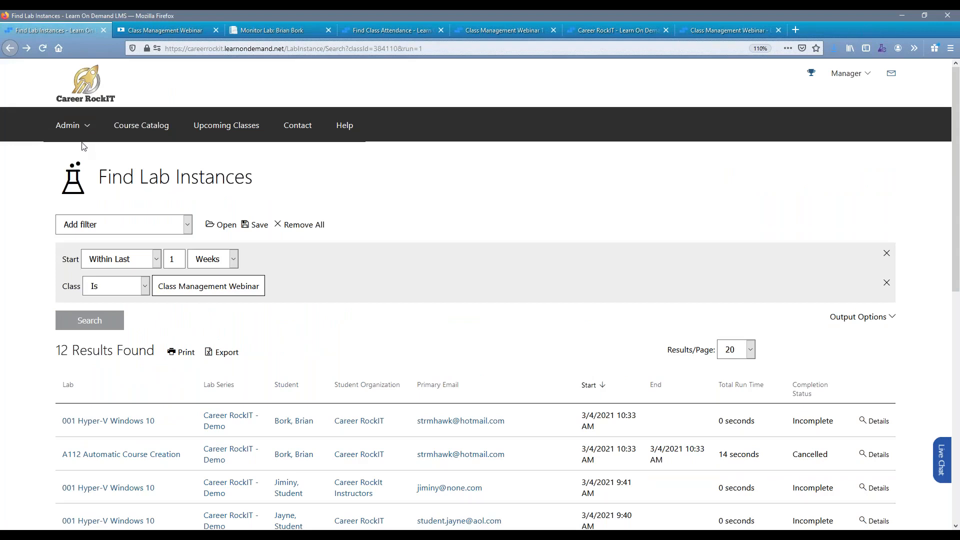
pyautogui.click(11, 49)
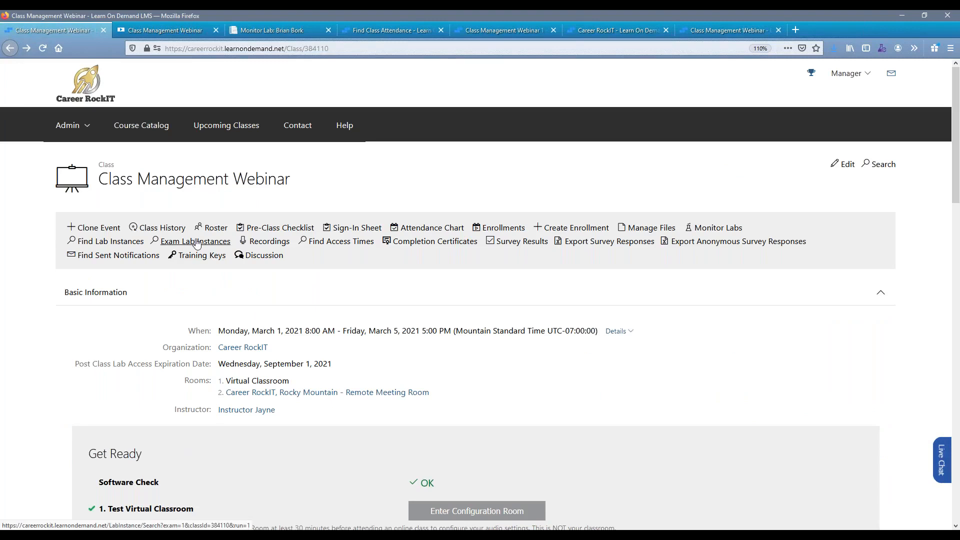
pyautogui.click(198, 243)
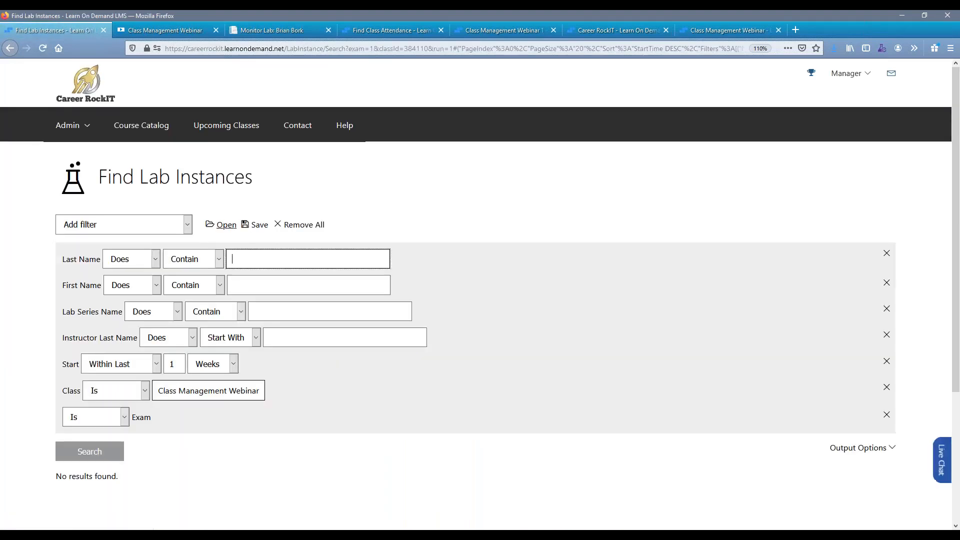
# Load the saved search "default" for the lab instances.
pyautogui.click(223, 224)
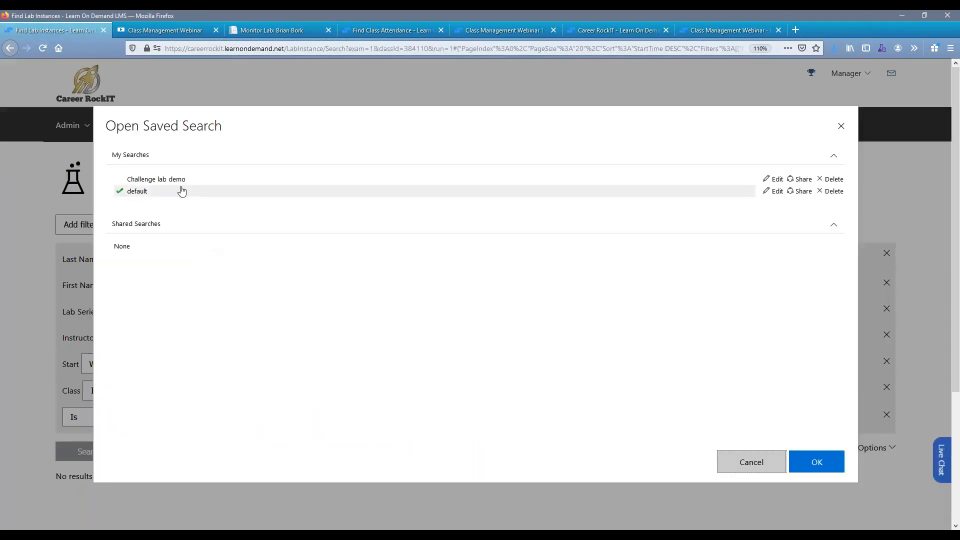
pyautogui.click(220, 191)
pyautogui.click(817, 462)
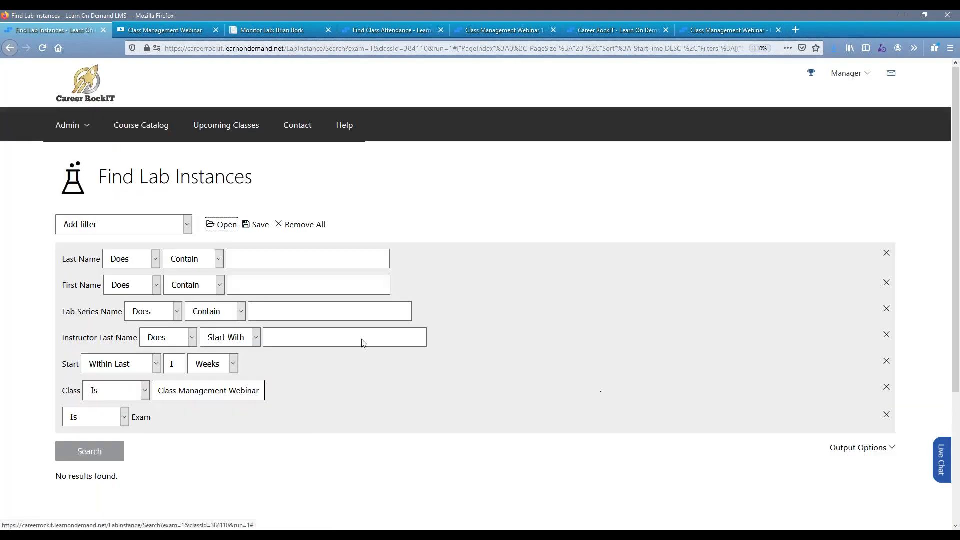
# Examine the completion status, pass result, score and passing score of the exam lab instances found.
pyautogui.scroll(-4, 225, 337)
pyautogui.scroll(-1, 225, 335)
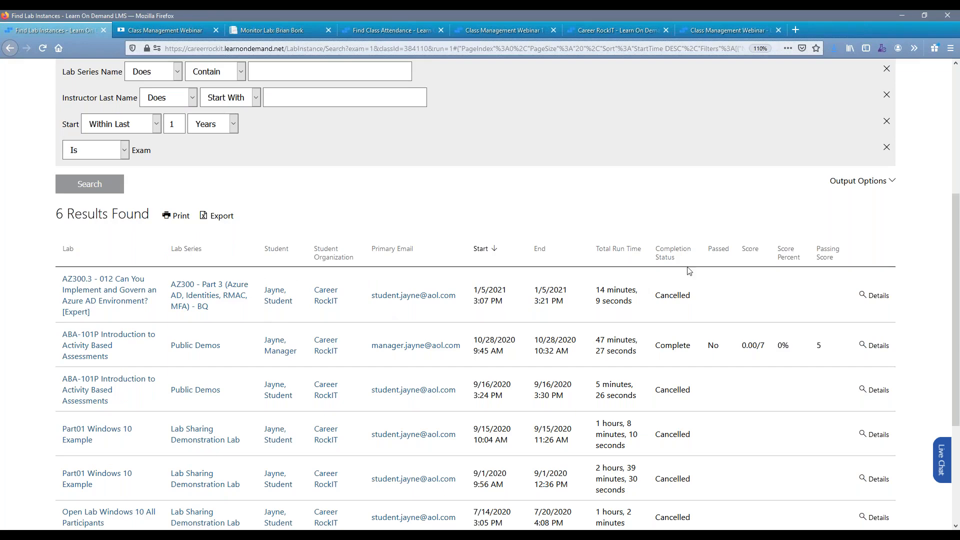
pyautogui.scroll(-3, 675, 237)
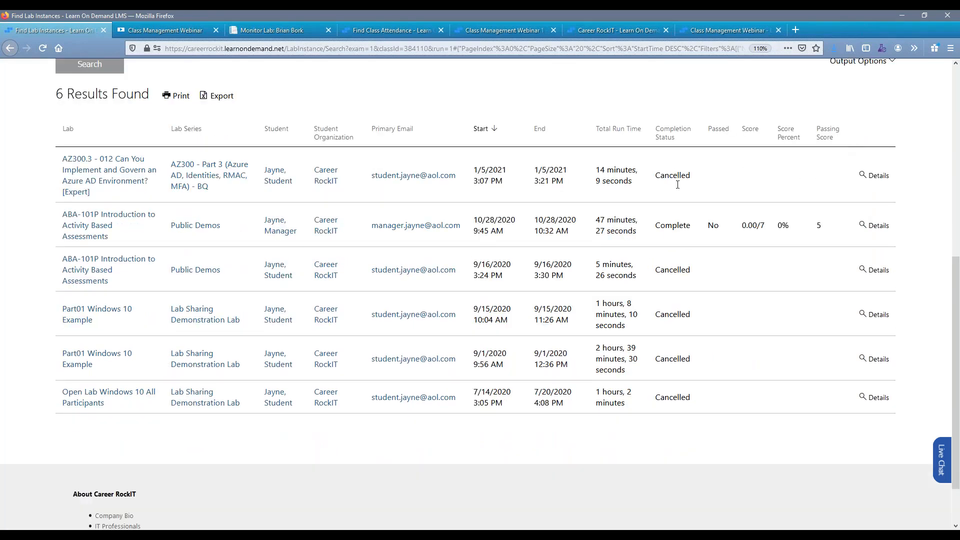
pyautogui.scroll(4, 610, 235)
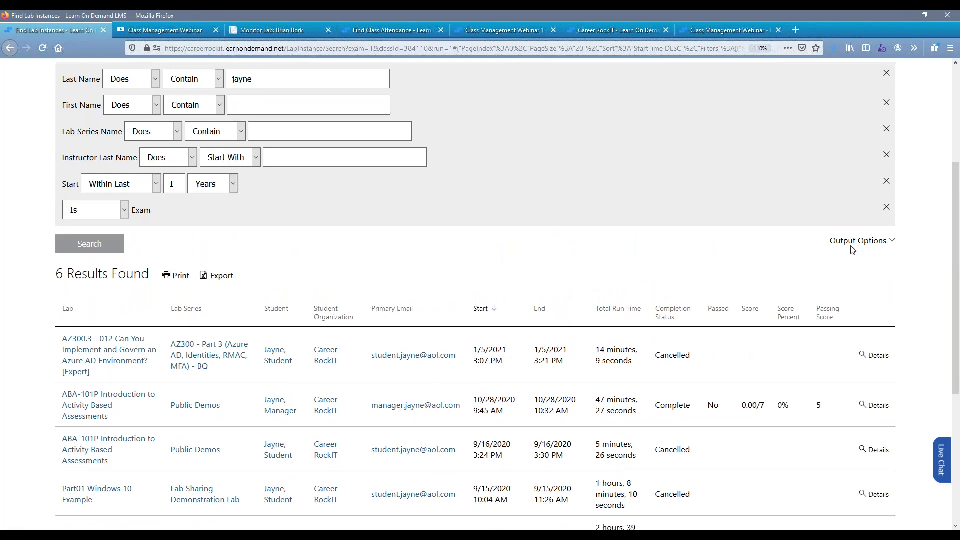
pyautogui.scroll(-3, 720, 250)
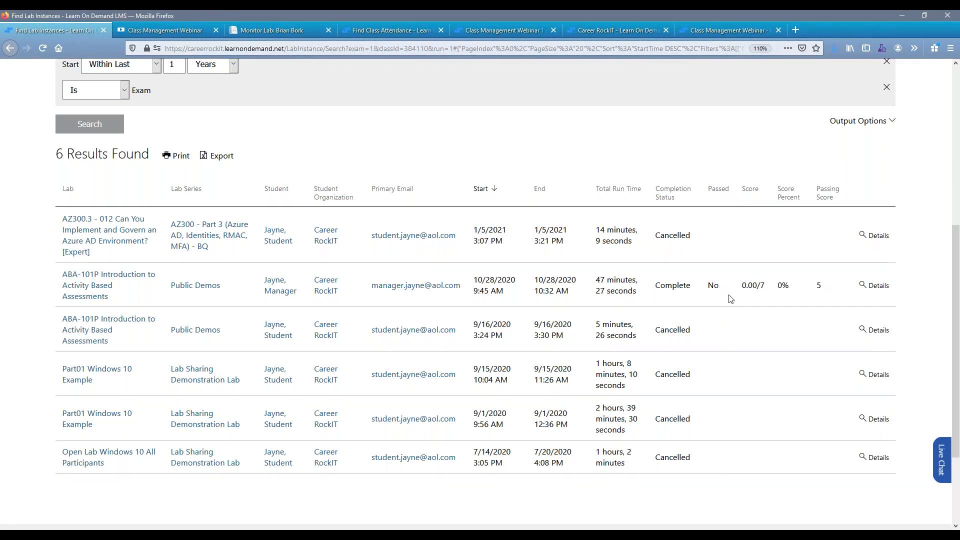
pyautogui.moveTo(762, 287); pyautogui.dragTo(729, 294)
pyautogui.moveTo(826, 285); pyautogui.dragTo(816, 287)
# Review the score and question results in the completed ABA-101P lab instance's details, and return to the class page.
pyautogui.click(876, 287)
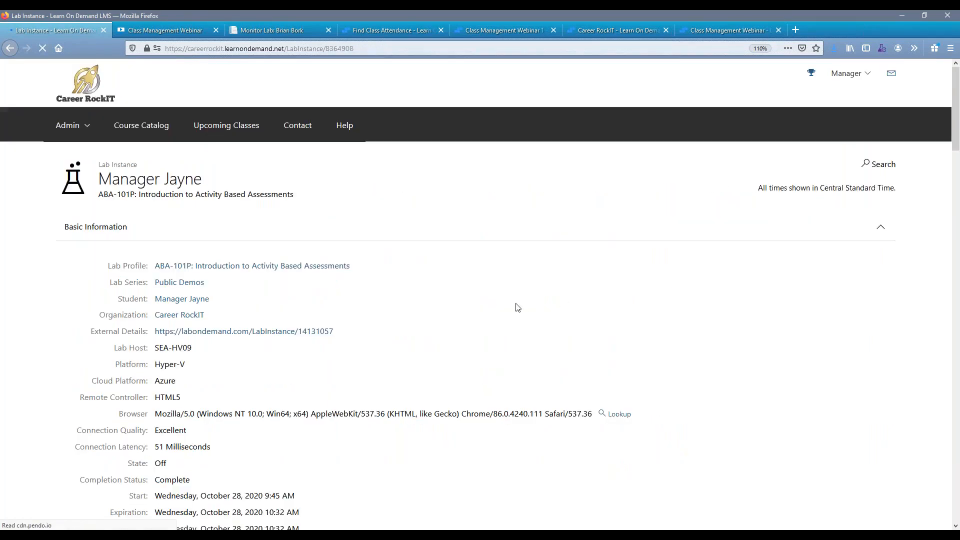
pyautogui.scroll(-8, 518, 308)
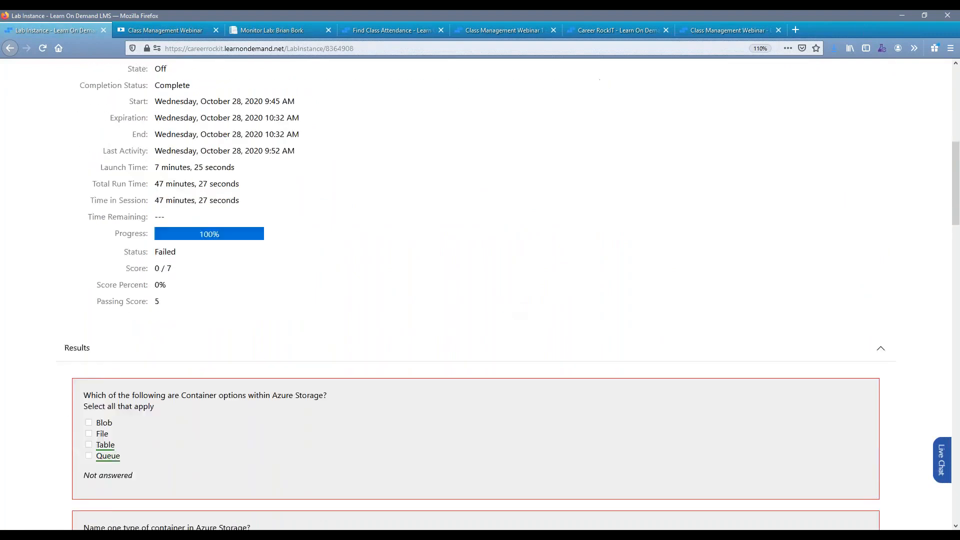
pyautogui.scroll(-3, 226, 348)
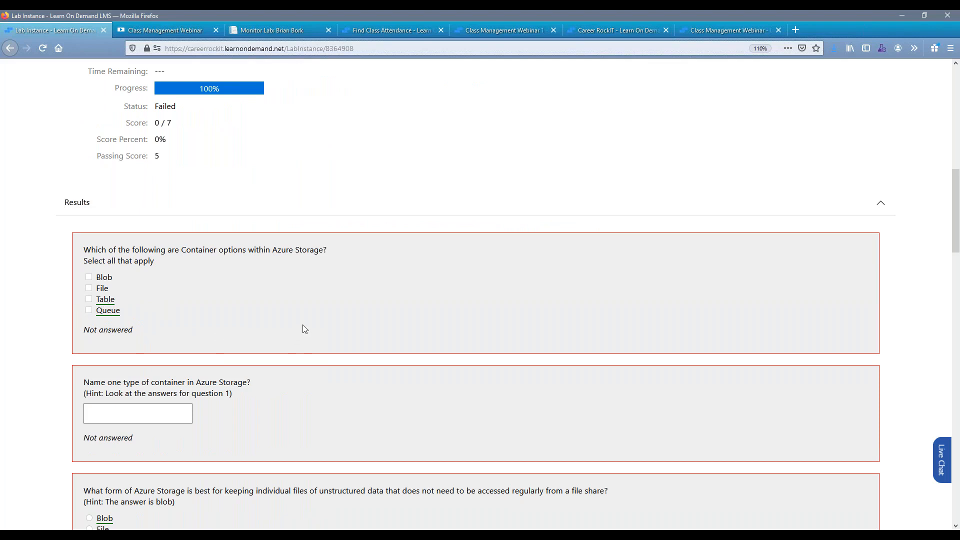
pyautogui.scroll(-3, 302, 329)
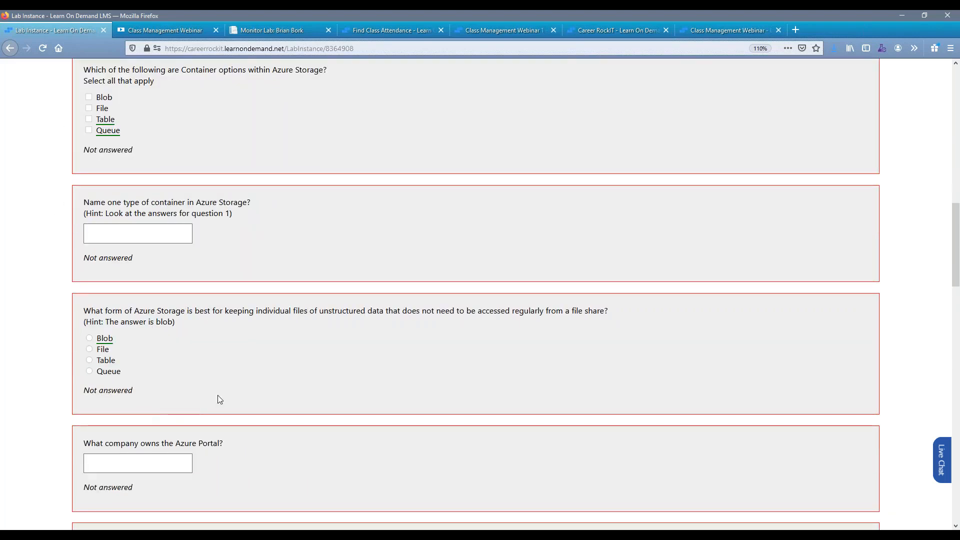
pyautogui.scroll(-7, 217, 395)
pyautogui.scroll(-3, 475, 295)
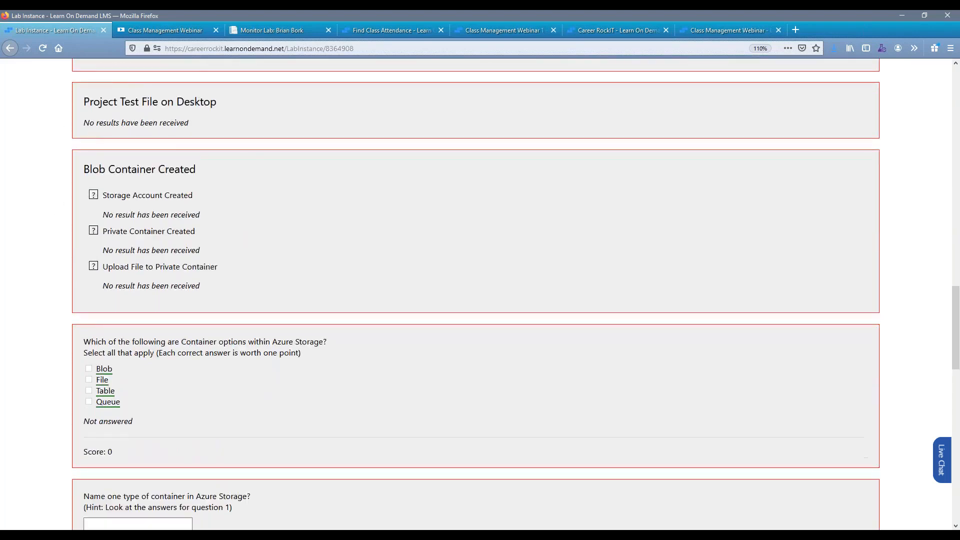
pyautogui.scroll(-4, 216, 397)
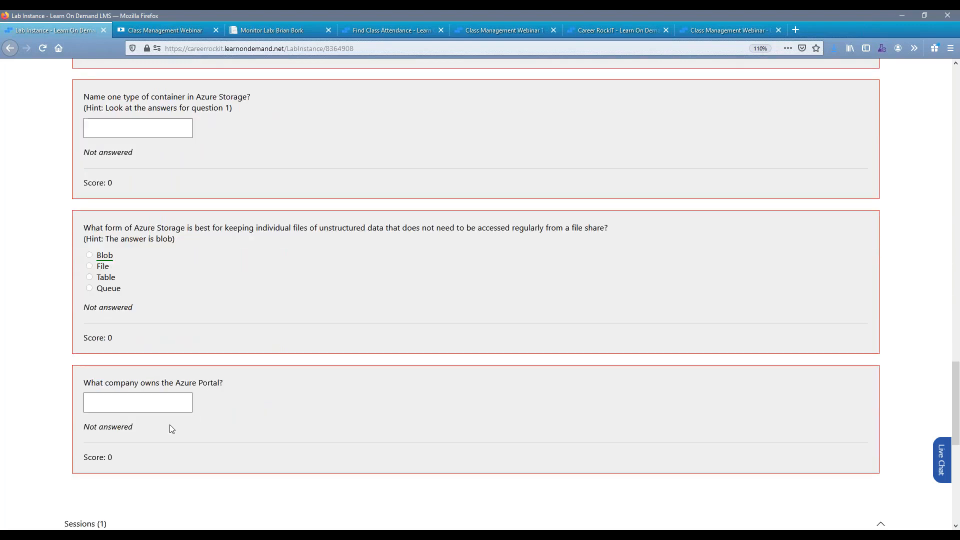
pyautogui.scroll(20, 170, 424)
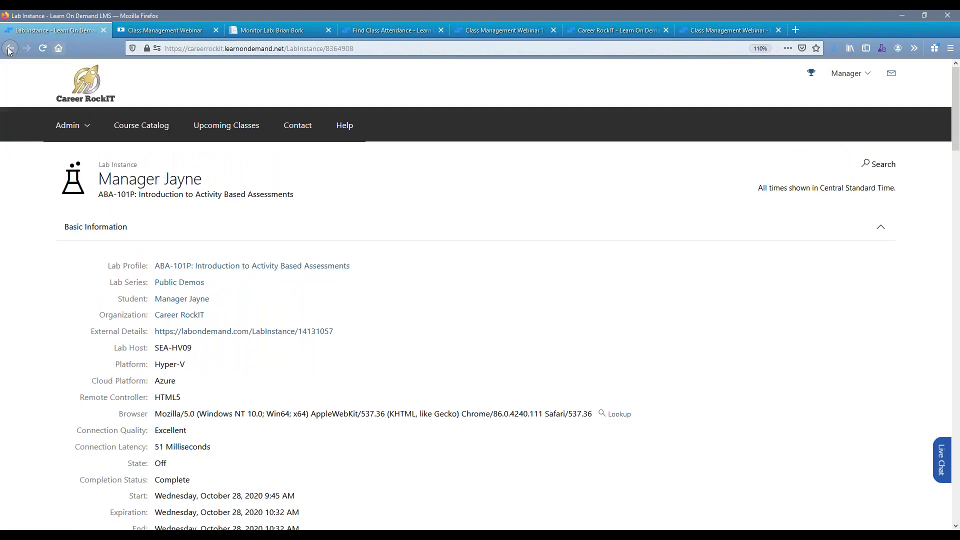
pyautogui.click(10, 49)
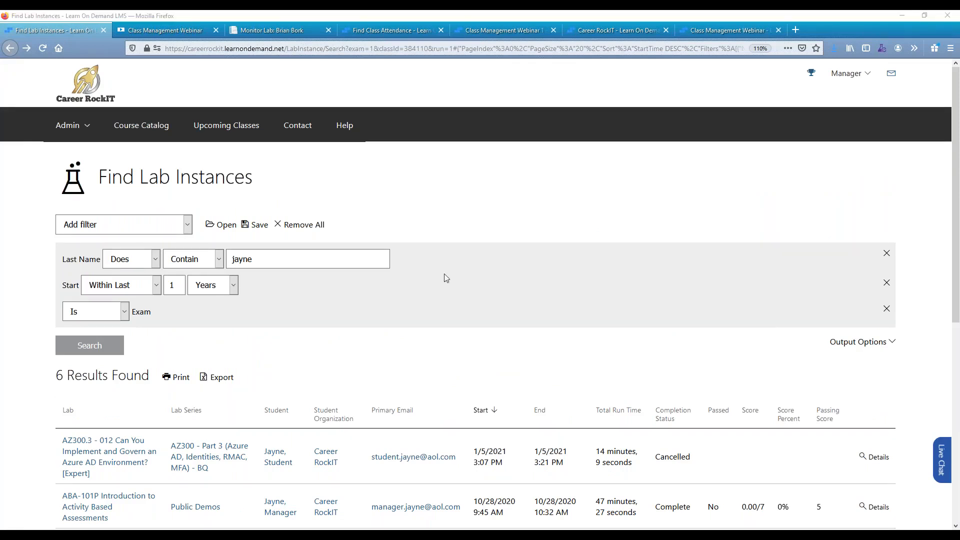
pyautogui.click(9, 49)
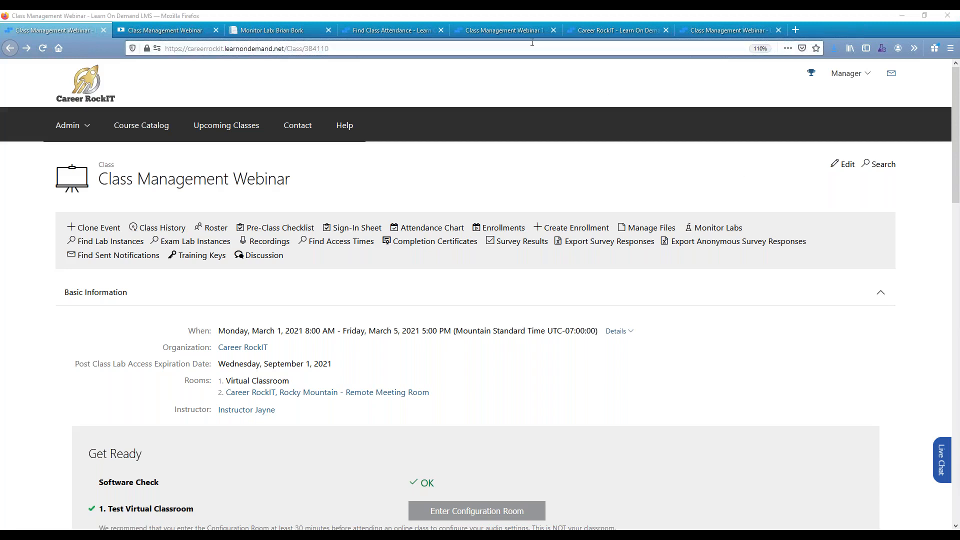
# Open the Class Management Webinar 1 class for editing and expand its Delivery settings.
pyautogui.click(510, 30)
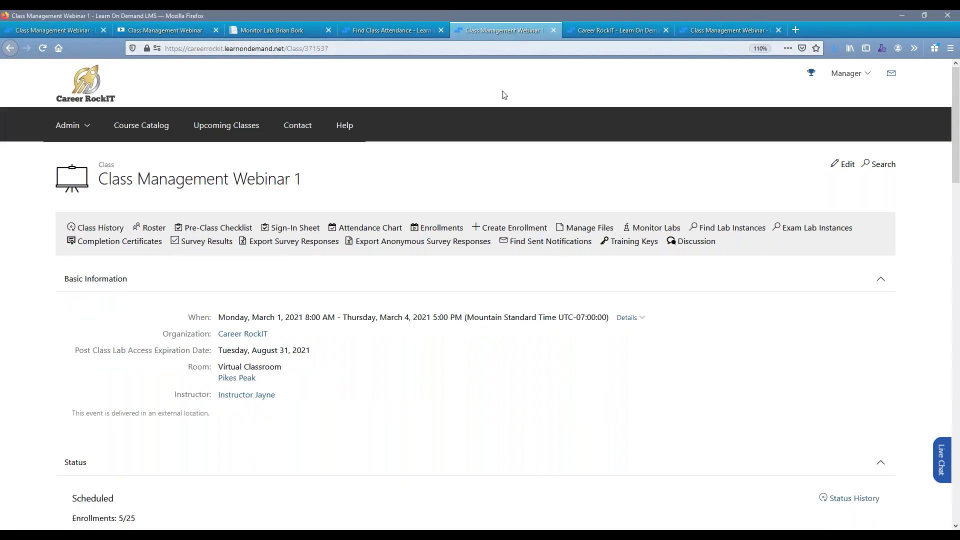
pyautogui.click(844, 168)
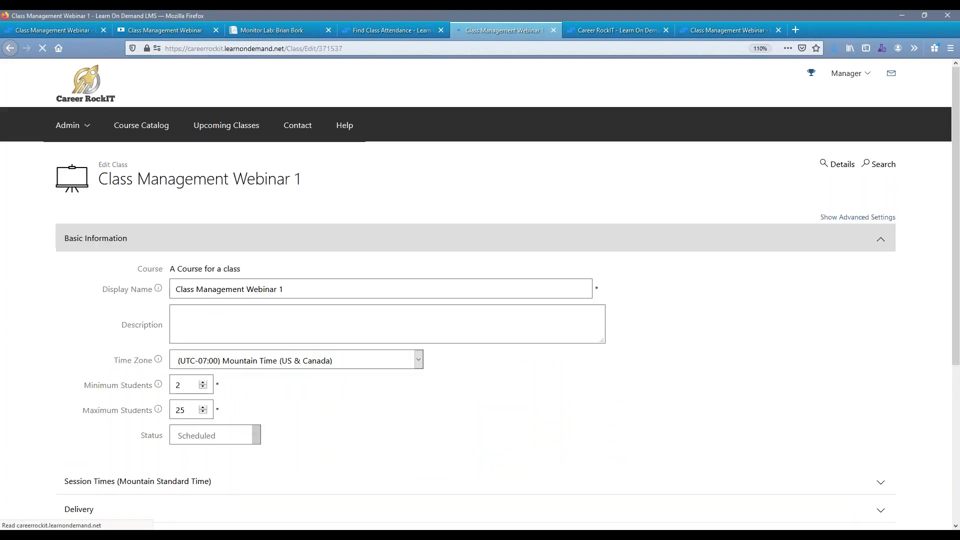
pyautogui.scroll(-3, 261, 396)
pyautogui.click(261, 396)
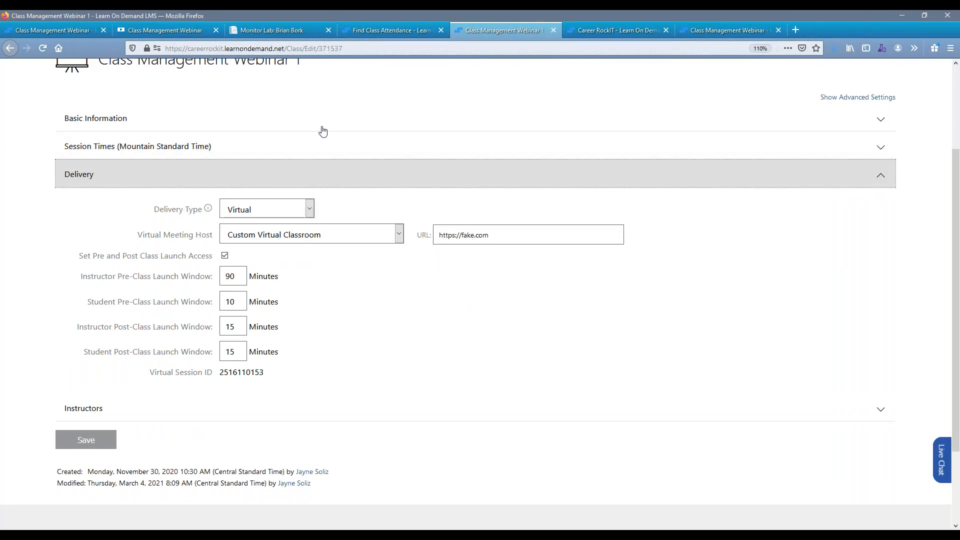
# Review the Delivery Type, the available Virtual Meeting Host options and the Custom Virtual Classroom URL in the class's Delivery settings.
pyautogui.click(310, 209)
pyautogui.click(336, 204)
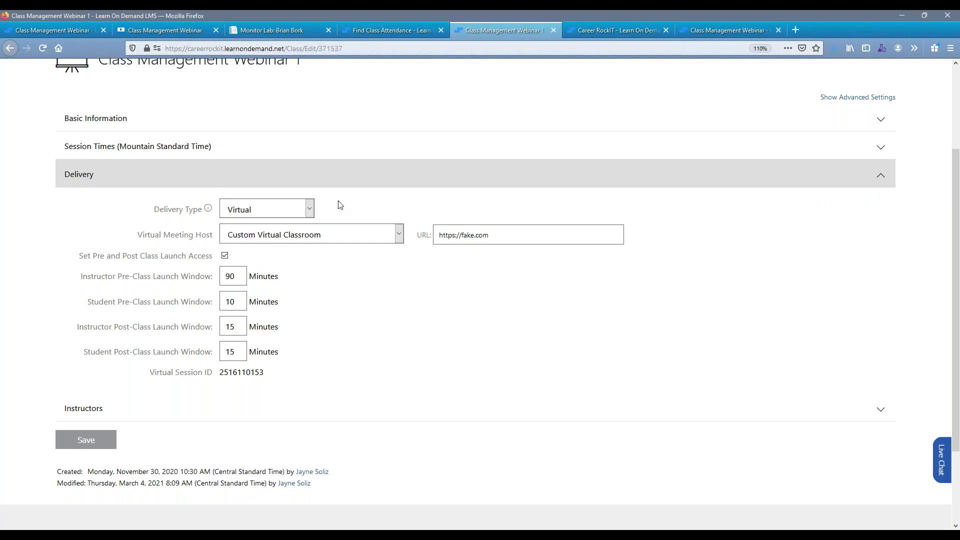
pyautogui.click(400, 234)
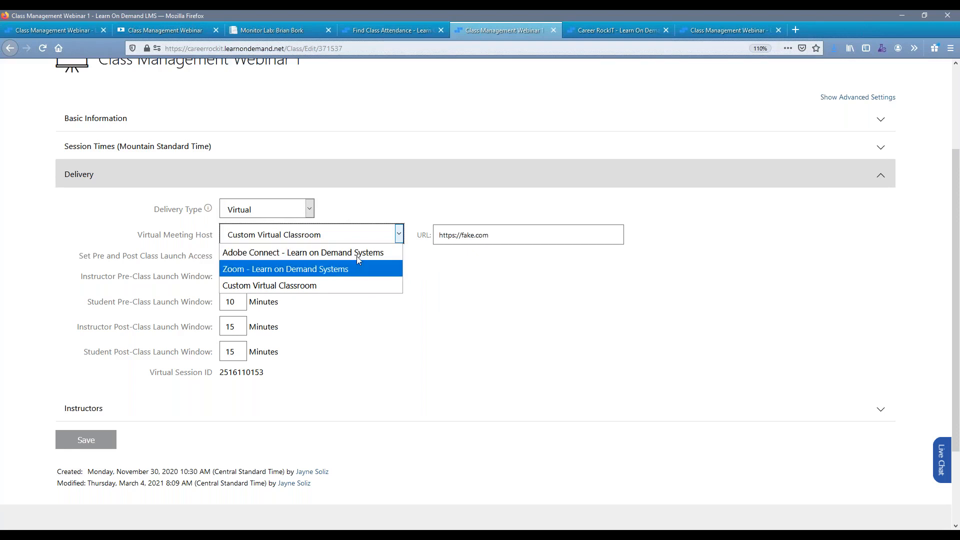
pyautogui.click(325, 286)
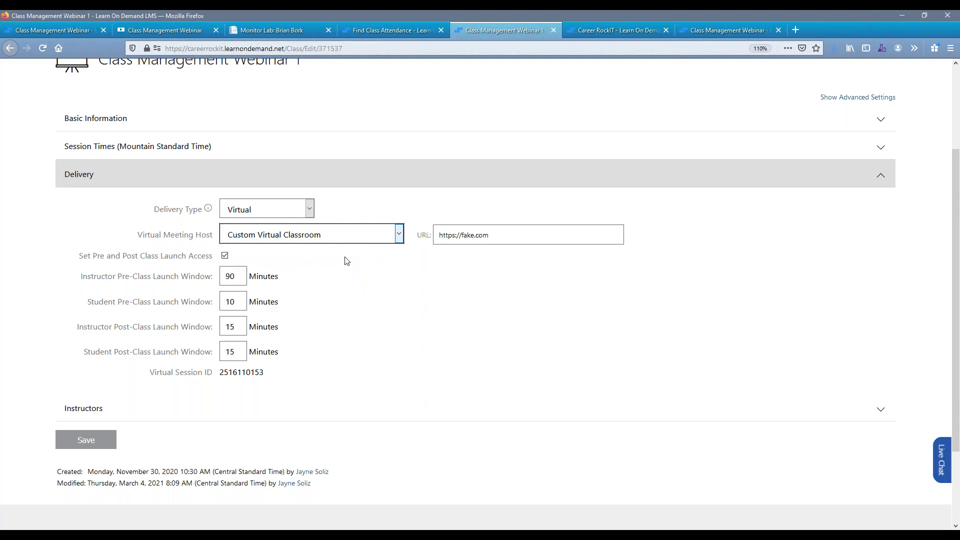
pyautogui.click(361, 291)
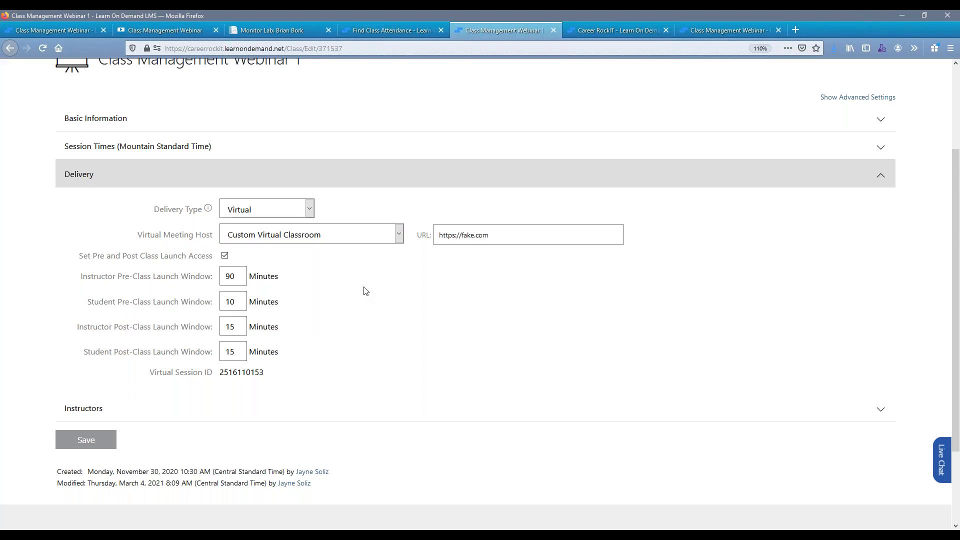
pyautogui.click(510, 242)
pyautogui.moveTo(509, 242); pyautogui.dragTo(429, 250)
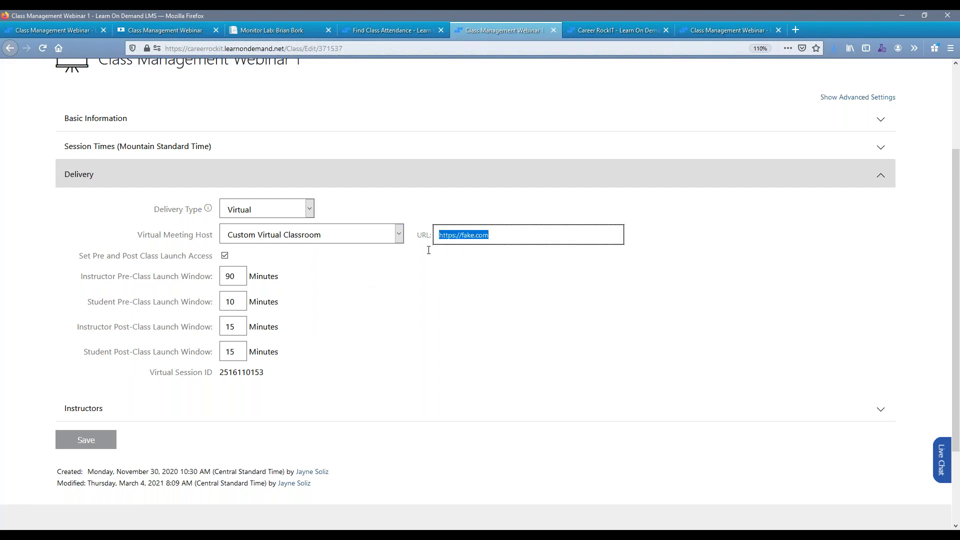
pyautogui.click(425, 265)
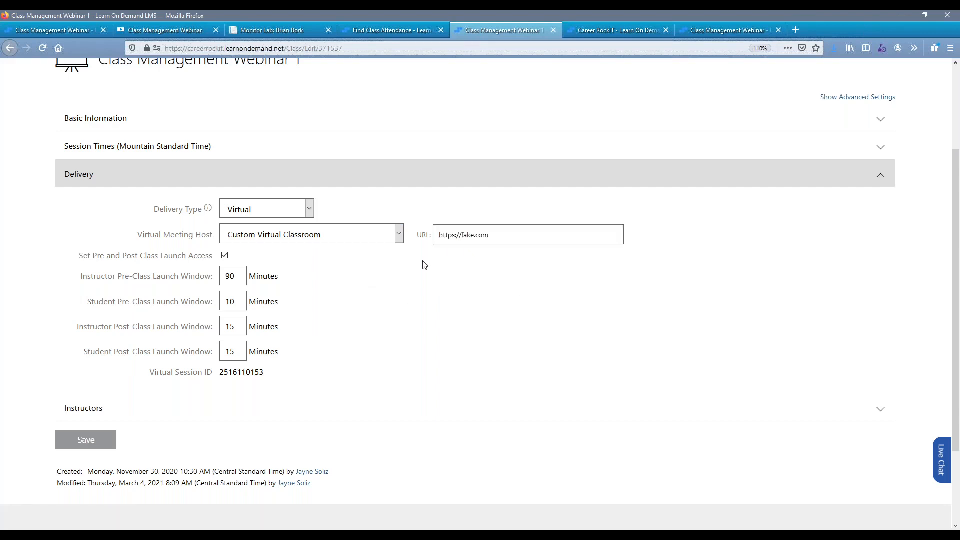
# Review the instructor and student pre-class and post-class launch windows, and return to the Class Management Webinar 1 details page.
pyautogui.click(93, 279)
pyautogui.click(113, 306)
pyautogui.click(111, 332)
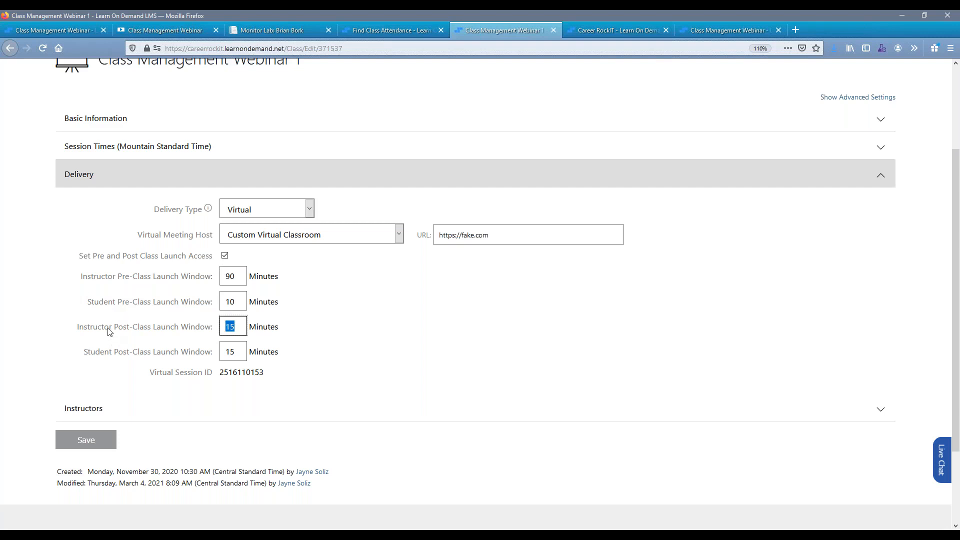
pyautogui.click(110, 356)
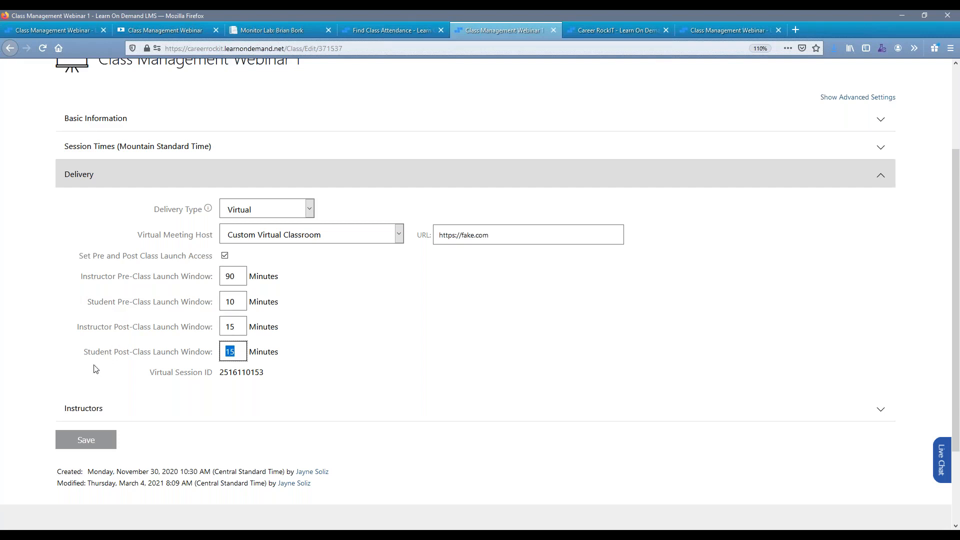
pyautogui.click(70, 342)
pyautogui.scroll(2, 393, 301)
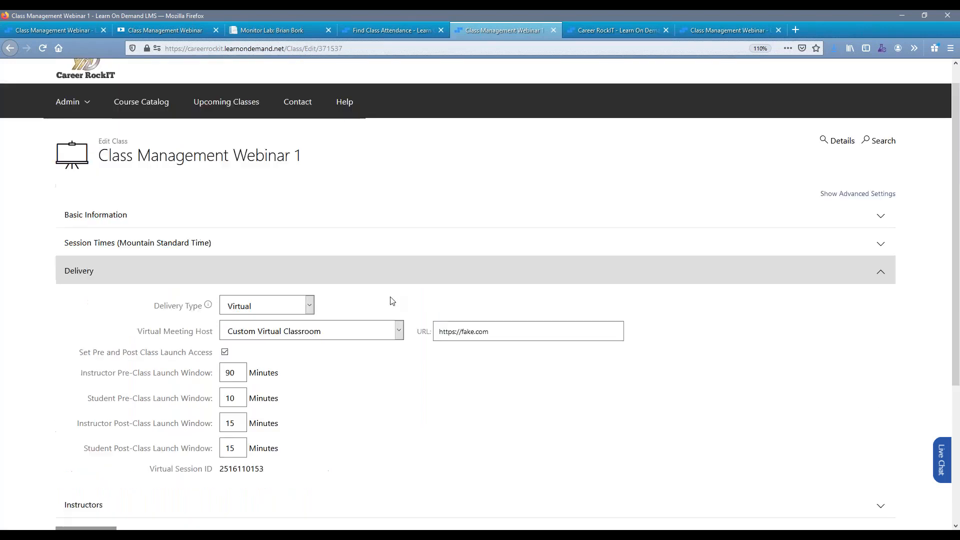
pyautogui.scroll(1, 393, 300)
pyautogui.scroll(-1, 781, 250)
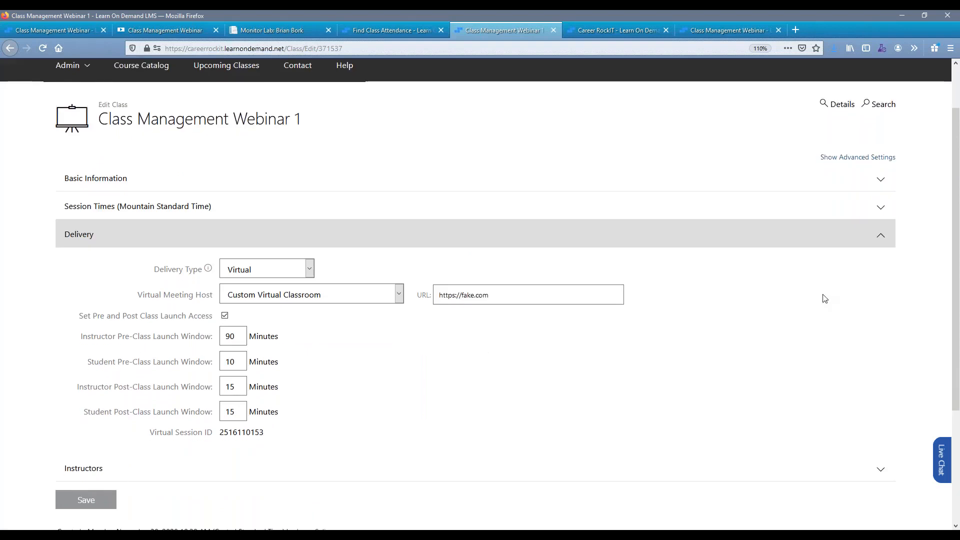
pyautogui.click(841, 103)
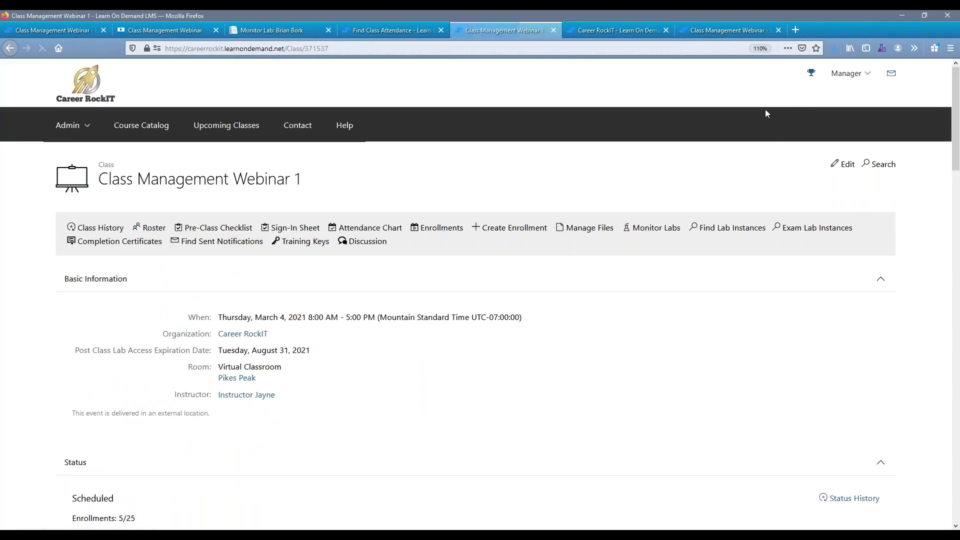
pyautogui.scroll(-5, 765, 109)
pyautogui.scroll(5, 381, 321)
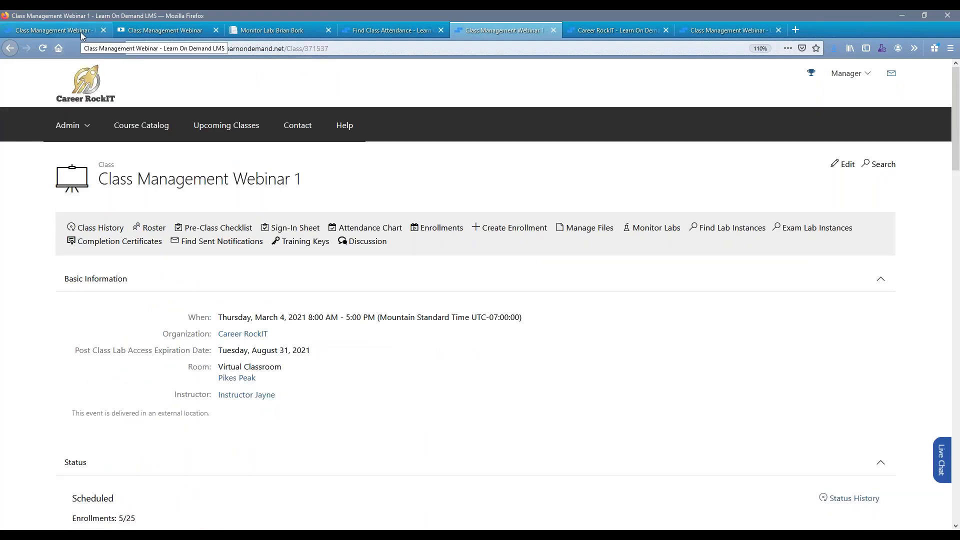
# Open the recordings of the Class Management Webinar class and review the audience options under their availability settings.
pyautogui.click(81, 35)
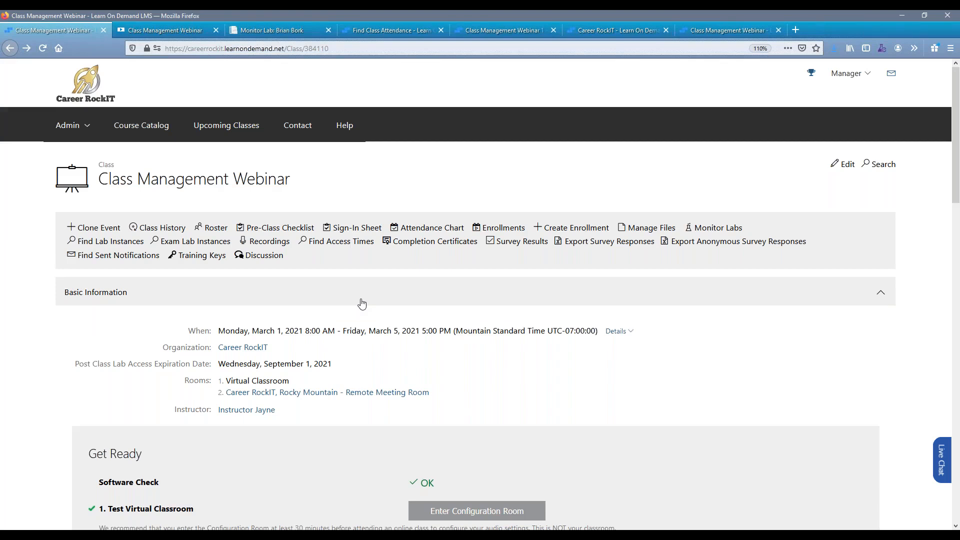
pyautogui.click(271, 241)
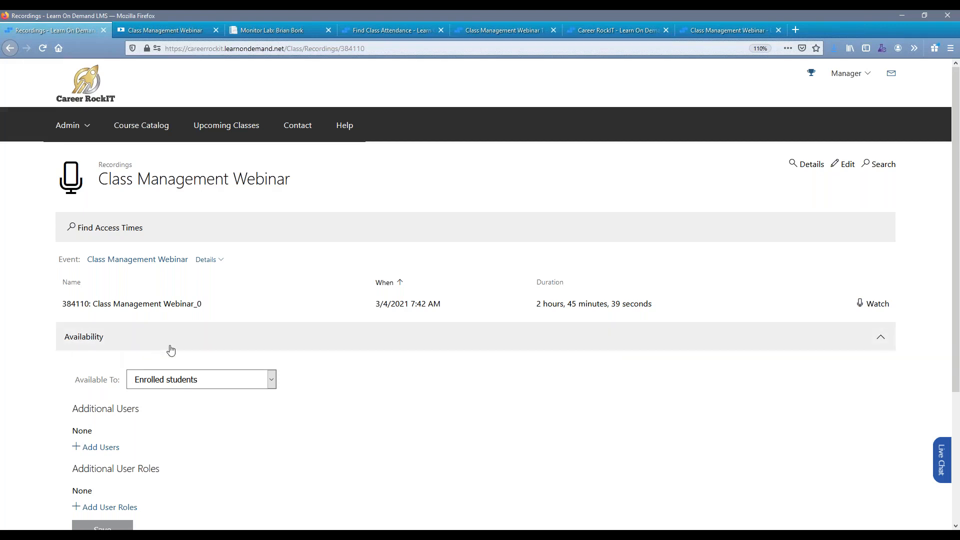
pyautogui.click(273, 381)
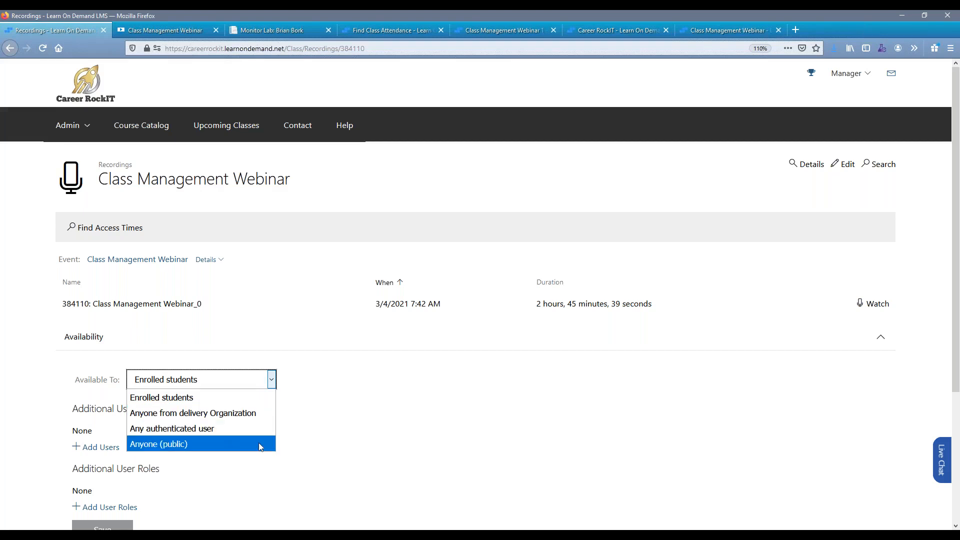
pyautogui.click(332, 425)
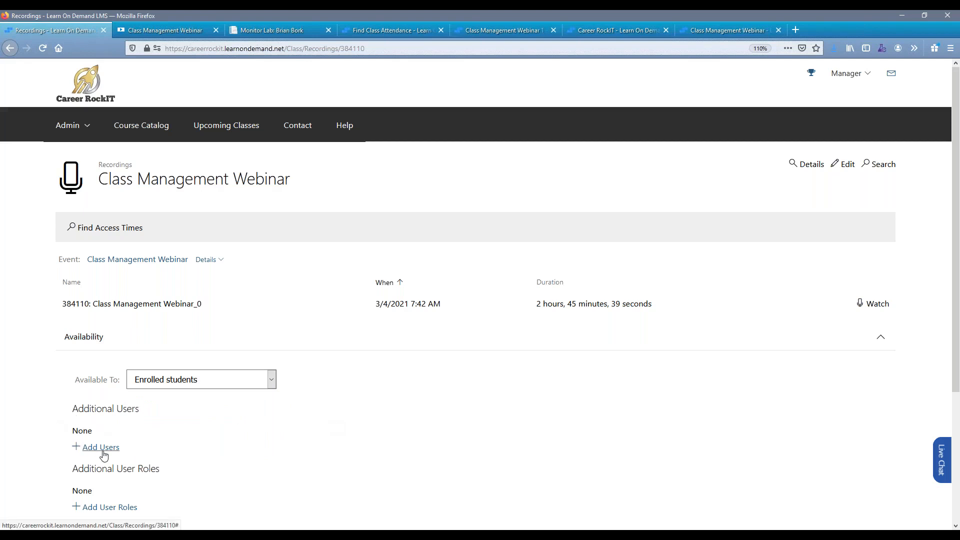
pyautogui.scroll(-2, 170, 445)
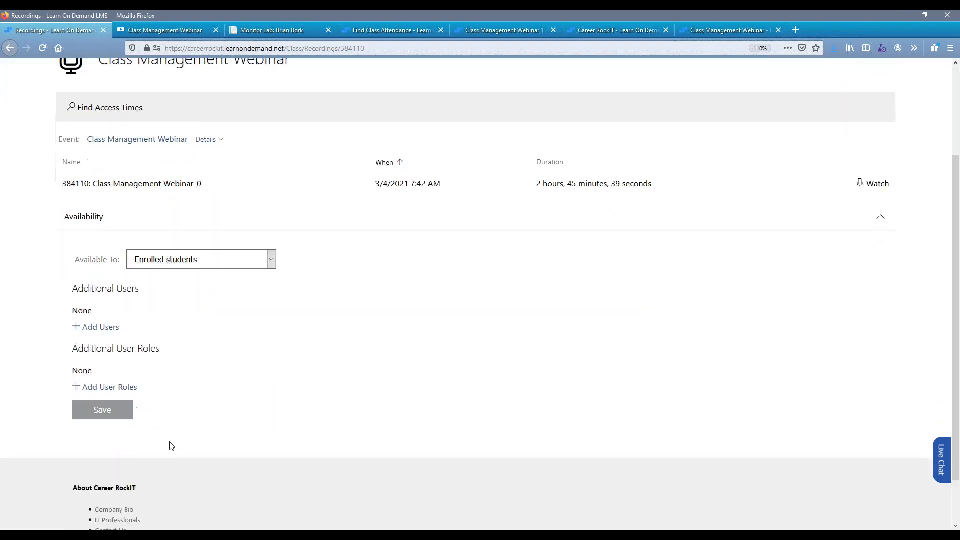
pyautogui.scroll(-1, 170, 446)
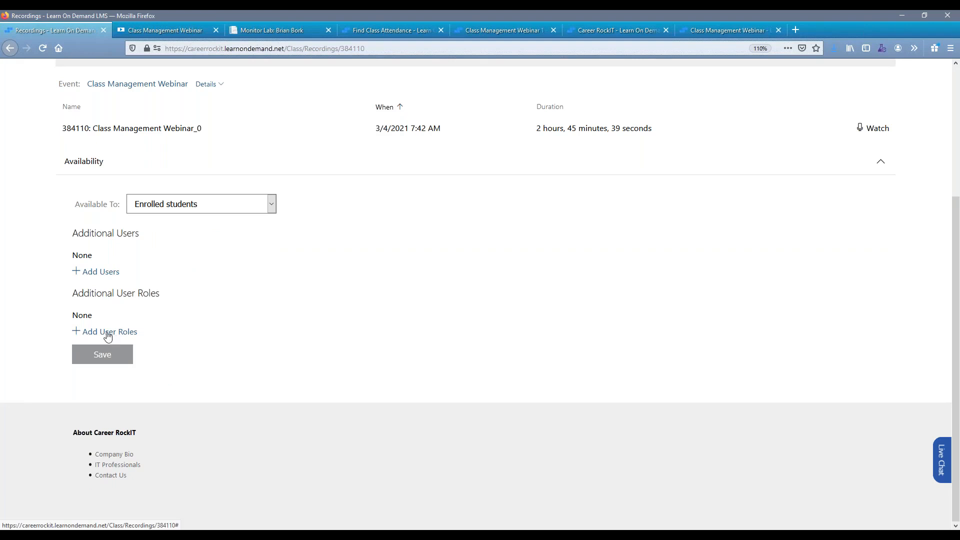
# Start adding an additional user to the recording's availability and search for the manager by last name and first name.
pyautogui.click(100, 272)
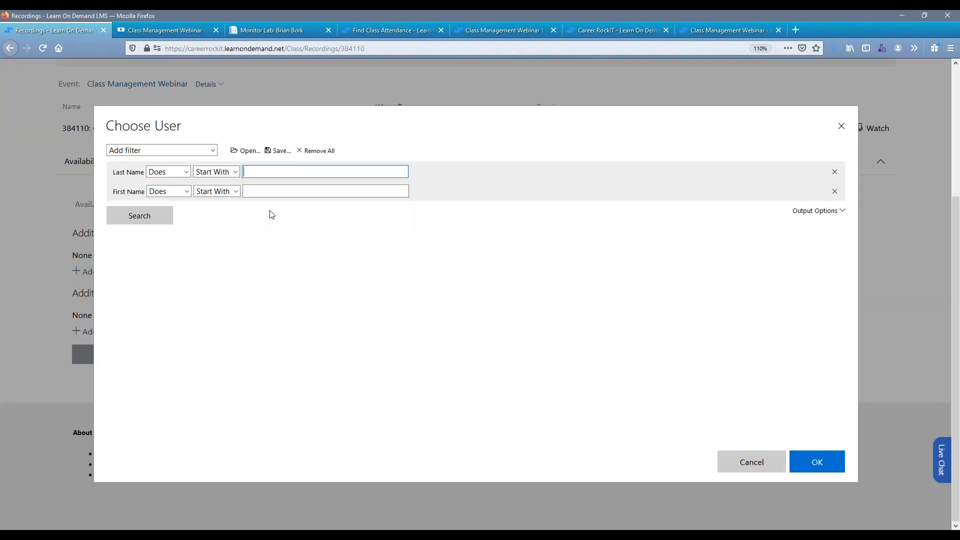
pyautogui.write('mana')
pyautogui.press('Tab')
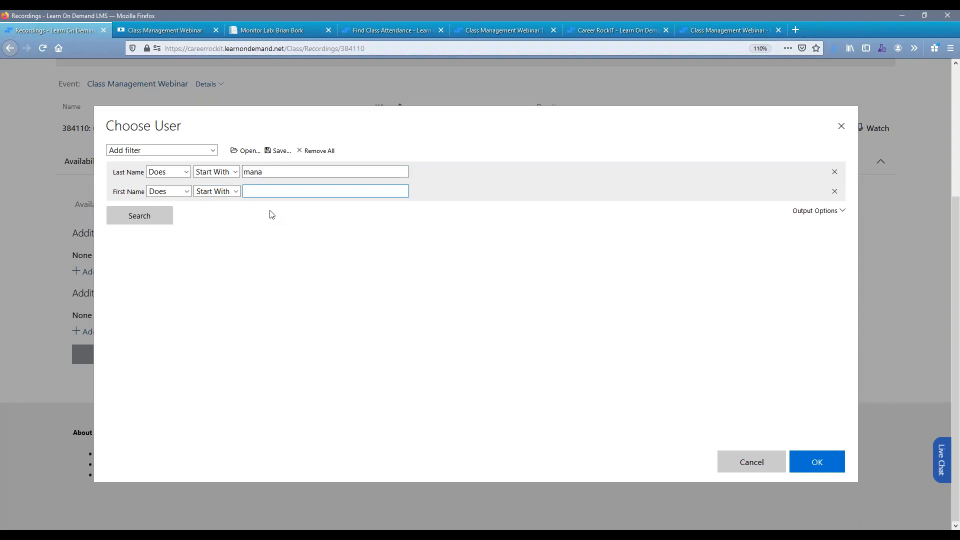
pyautogui.write('mana')
pyautogui.hotkey('shift', 'Tab')
pyautogui.hotkey('shift', 'Tab')
pyautogui.hotkey('shift', 'Tab')
pyautogui.hotkey('shift', 'Tab')
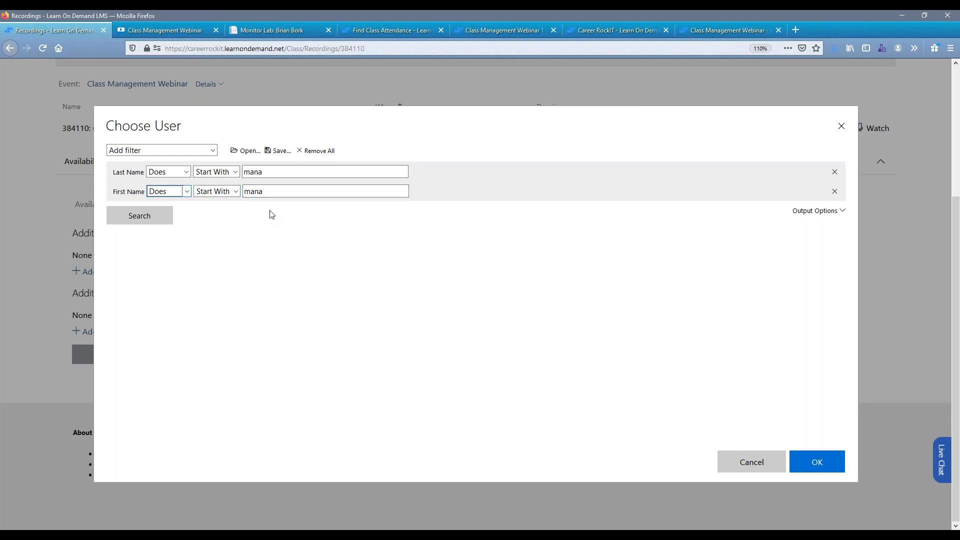
pyautogui.write('jay')
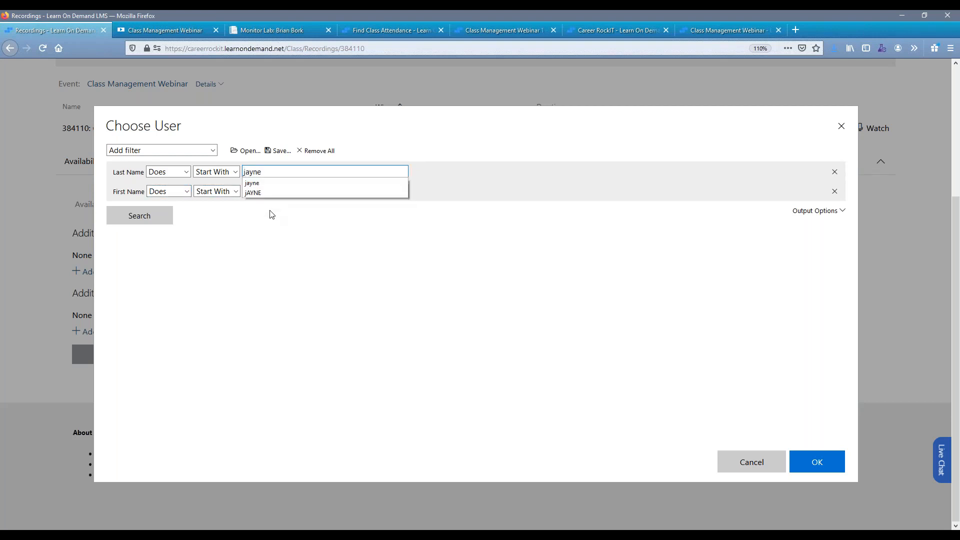
pyautogui.write('ne')
pyautogui.click(152, 220)
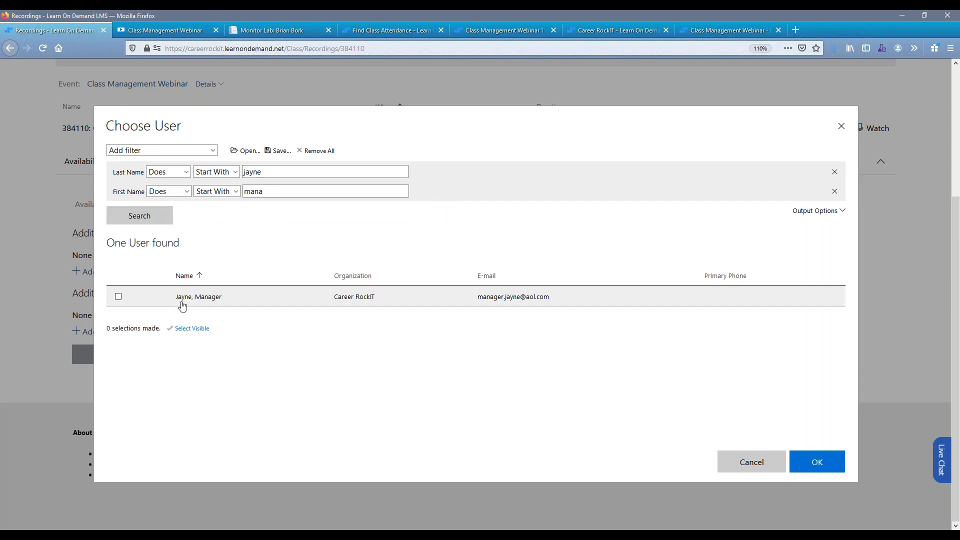
# Add the found manager to the recording's additional users and save the availability settings.
pyautogui.click(178, 300)
pyautogui.click(811, 460)
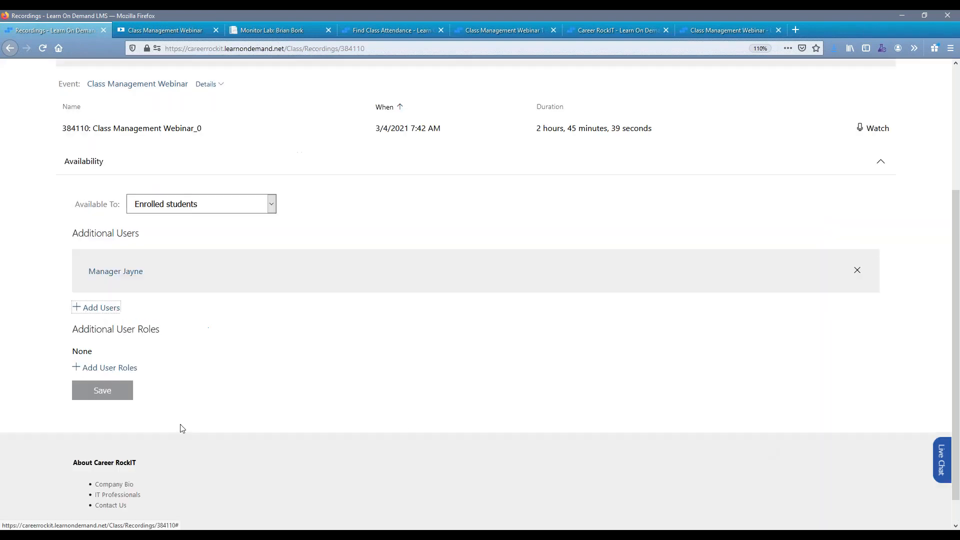
pyautogui.click(98, 392)
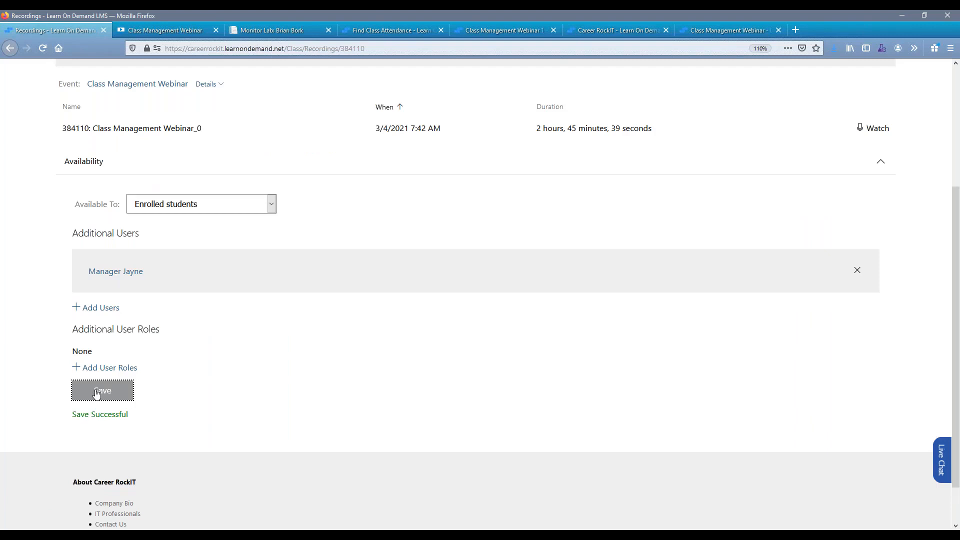
# Open the added user's profile in a separate window, check the transcript for the Class Management Webinar recording, and close that window.
pyautogui.rightClick(108, 278)
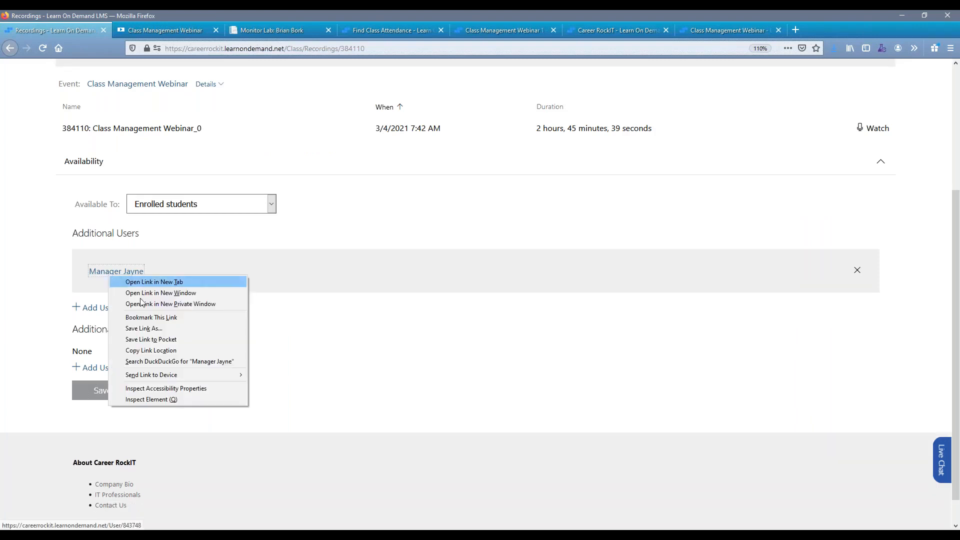
pyautogui.click(146, 296)
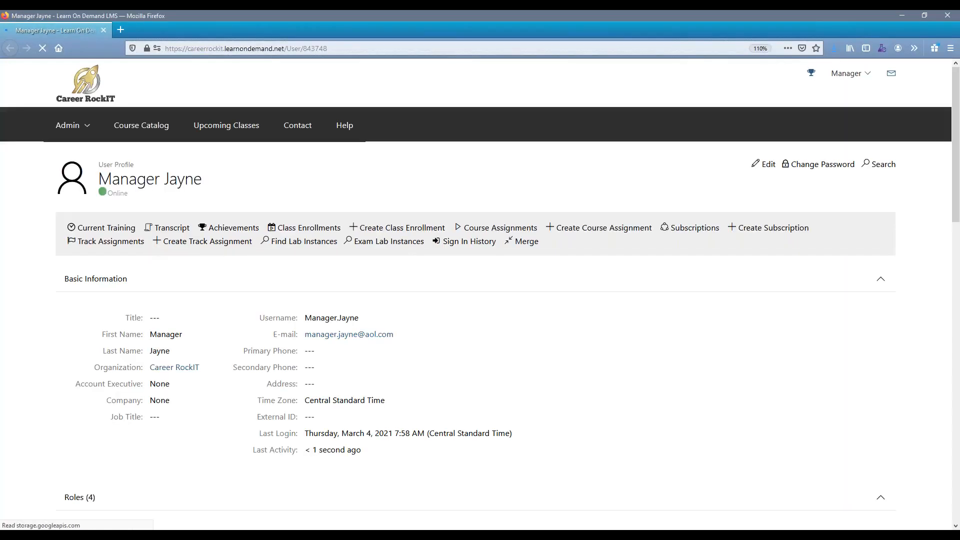
pyautogui.click(172, 231)
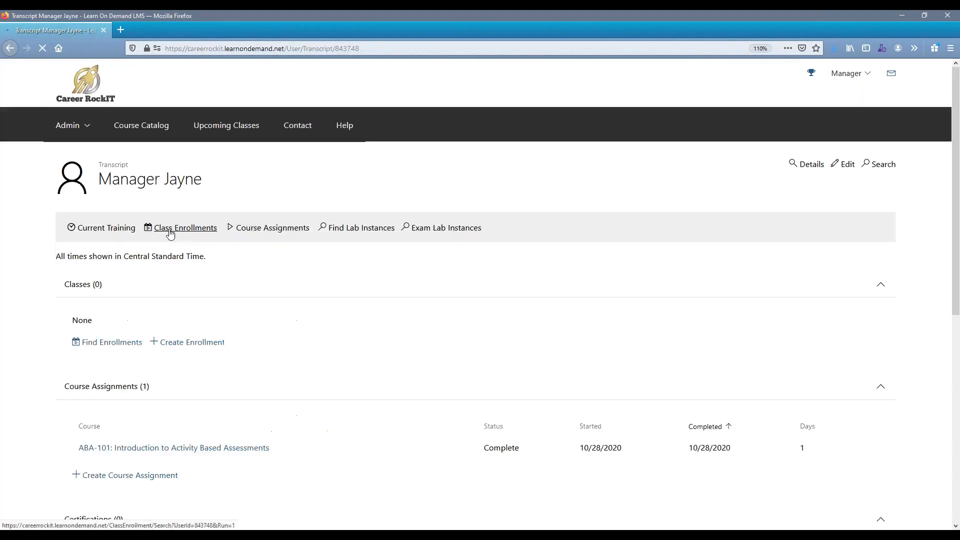
pyautogui.scroll(-3, 122, 250)
pyautogui.scroll(-3, 118, 279)
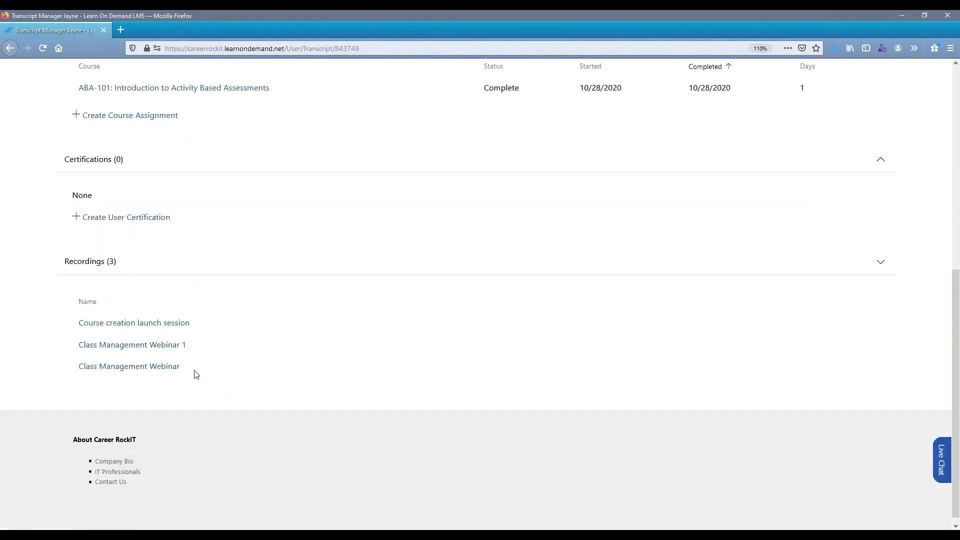
pyautogui.moveTo(190, 369); pyautogui.dragTo(58, 369)
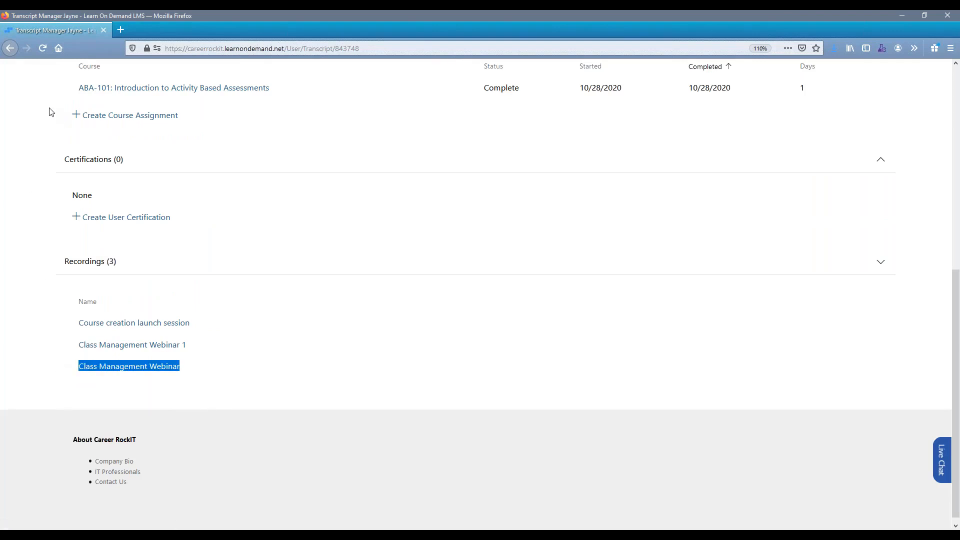
pyautogui.scroll(7, 44, 90)
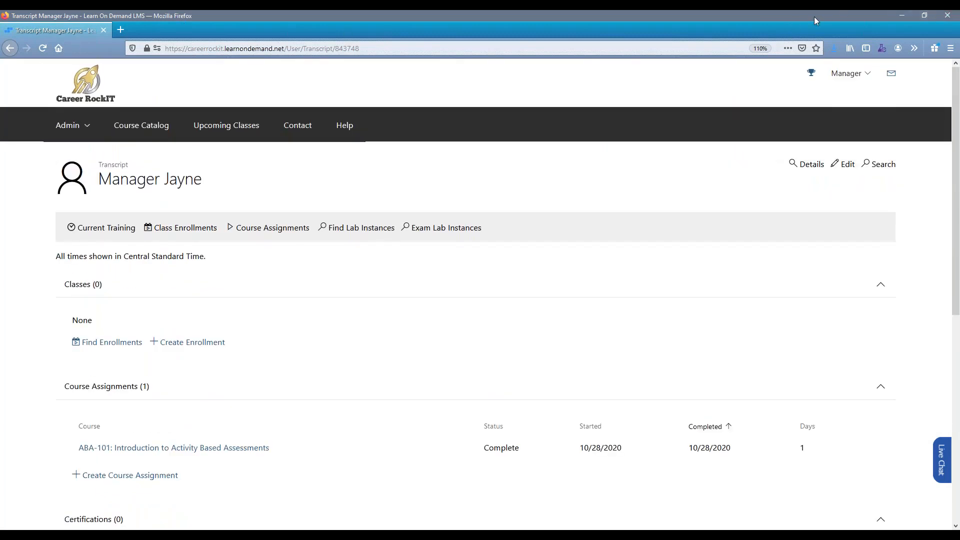
pyautogui.moveTo(725, 38); pyautogui.dragTo(465, 56)
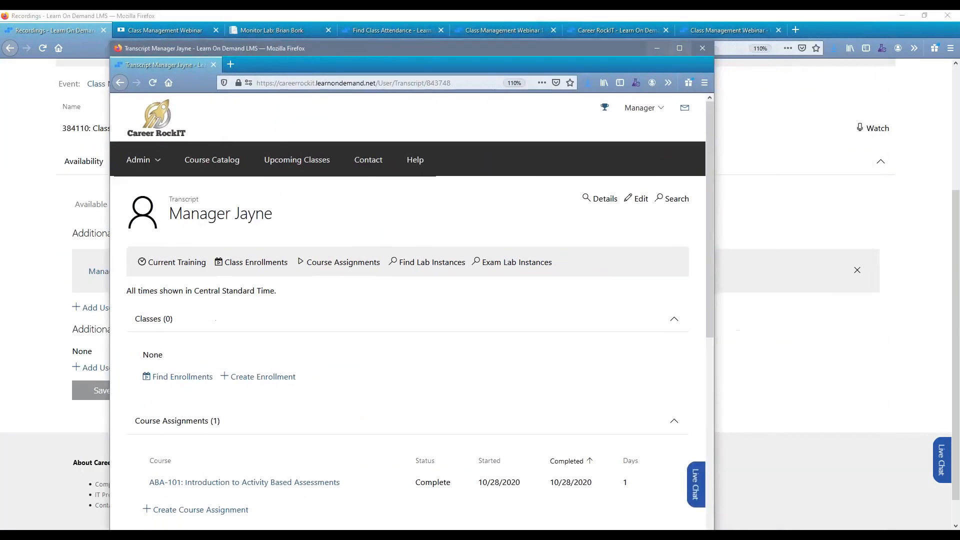
pyautogui.click(703, 46)
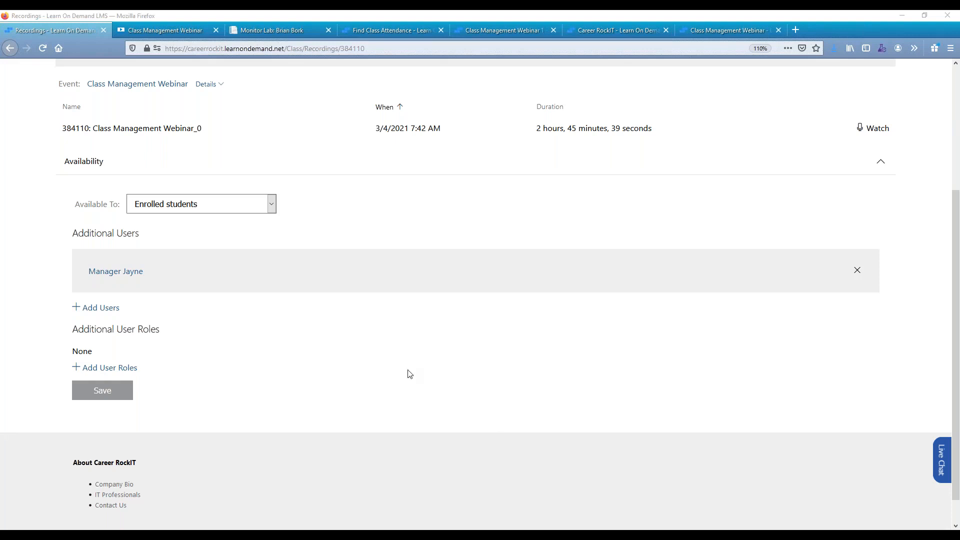
# Return to the Class Management Webinar details page and view its Activities section.
pyautogui.scroll(5, 408, 373)
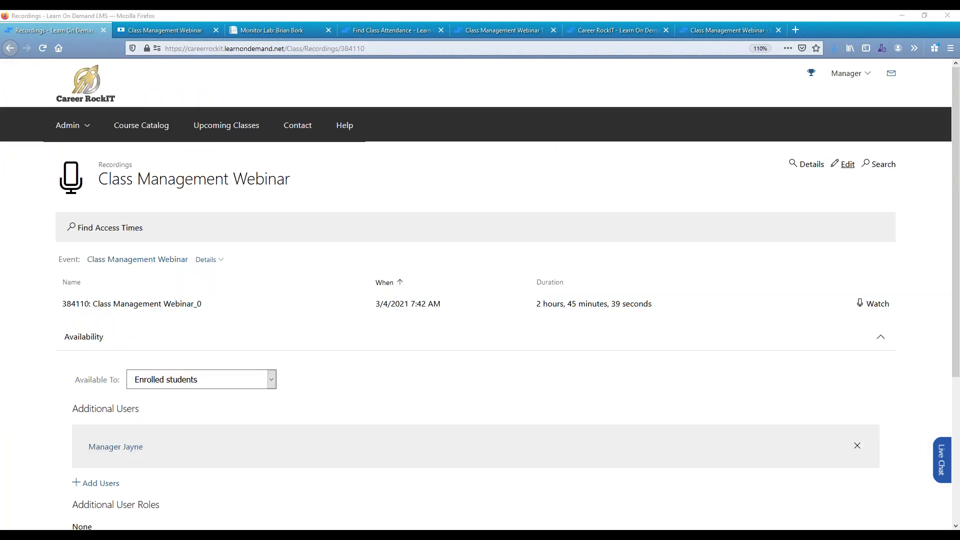
pyautogui.click(810, 165)
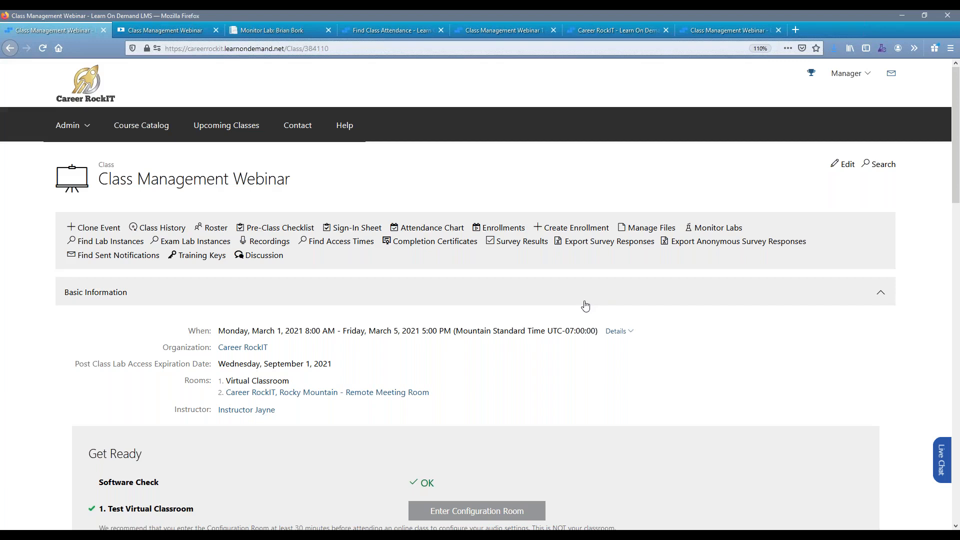
pyautogui.scroll(-7, 586, 306)
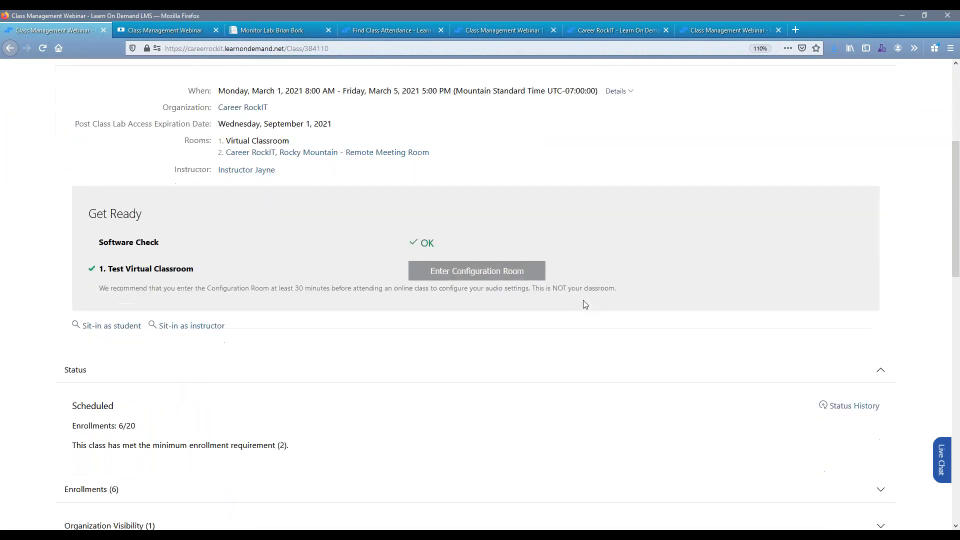
pyautogui.scroll(-5, 435, 195)
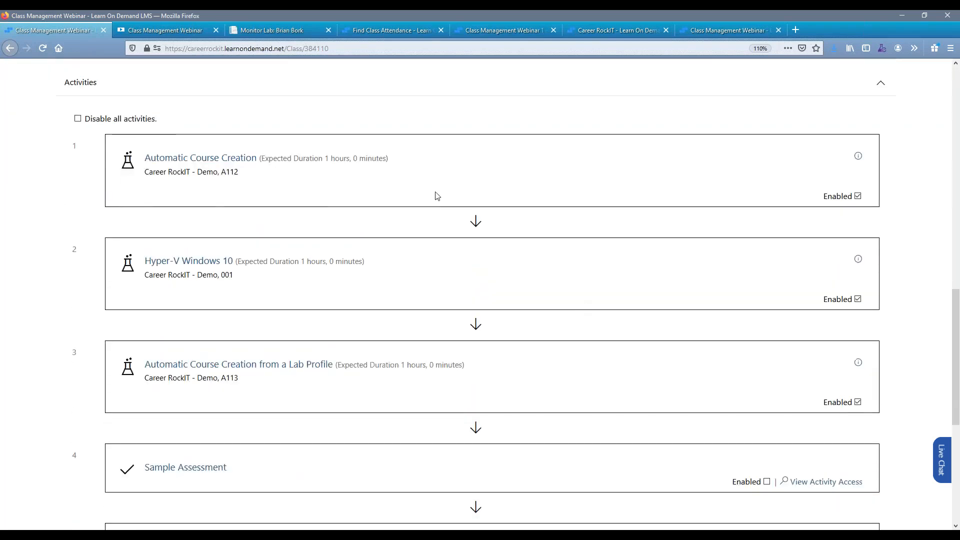
# Restore the class details window to a smaller size and bring up the student's Class Enrollment page in Microsoft Edge.
pyautogui.moveTo(178, 121); pyautogui.dragTo(87, 122)
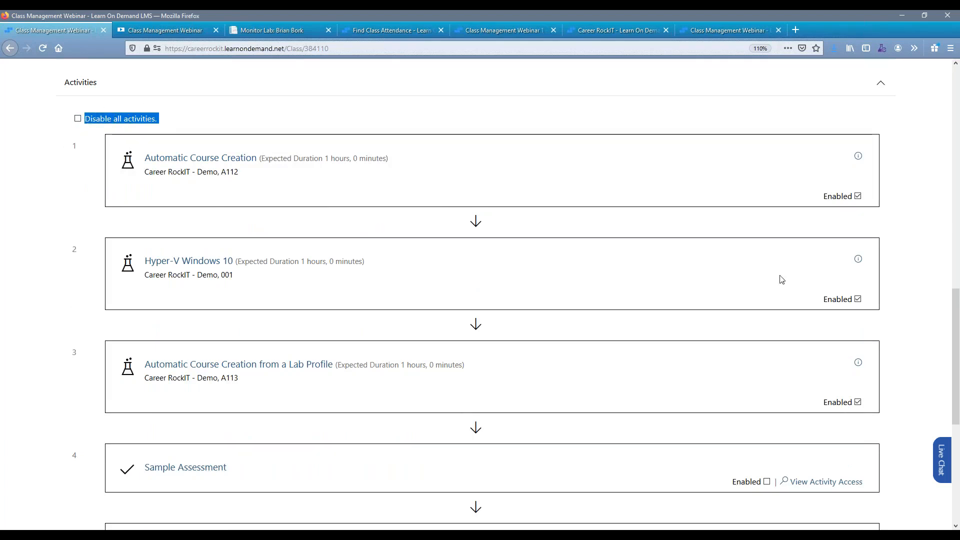
pyautogui.click(839, 205)
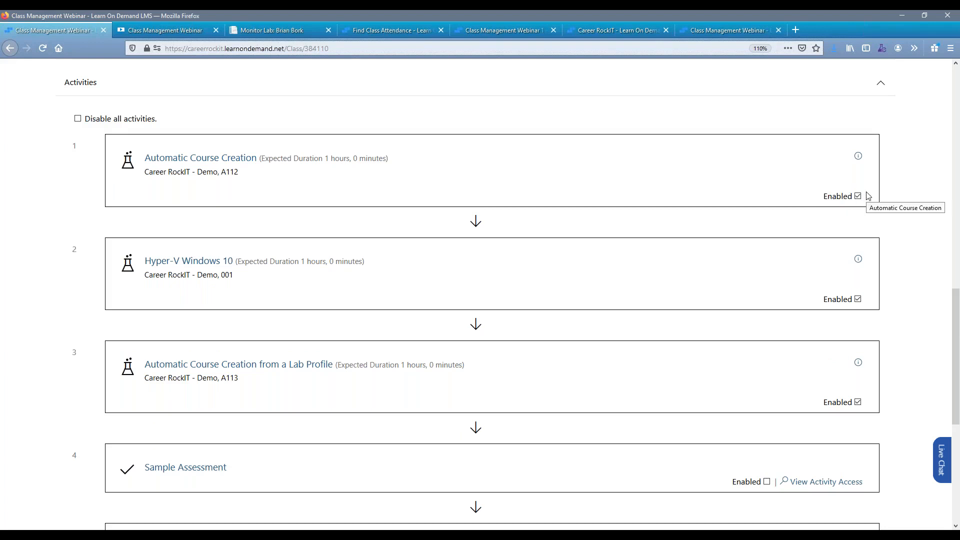
pyautogui.doubleClick(594, 17)
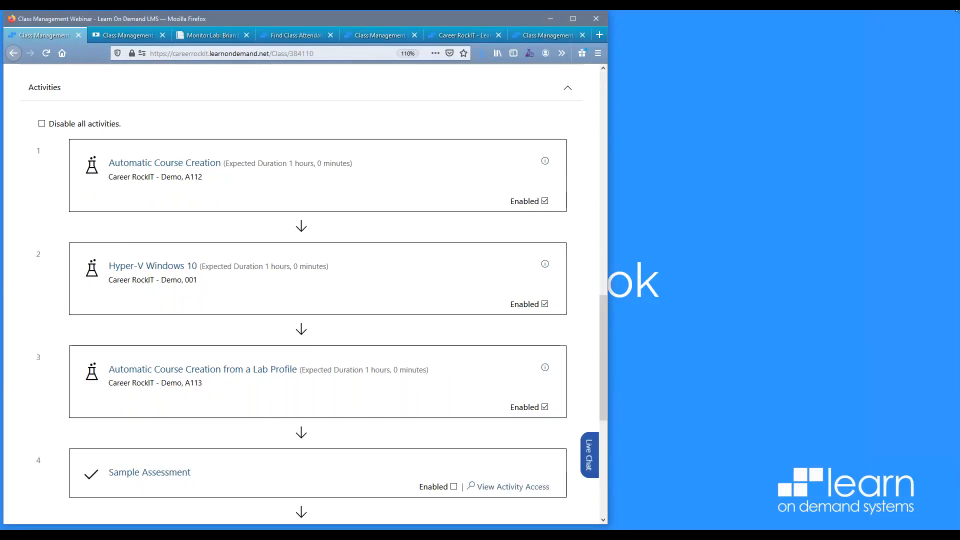
pyautogui.hotkey('alt', 'Tab')
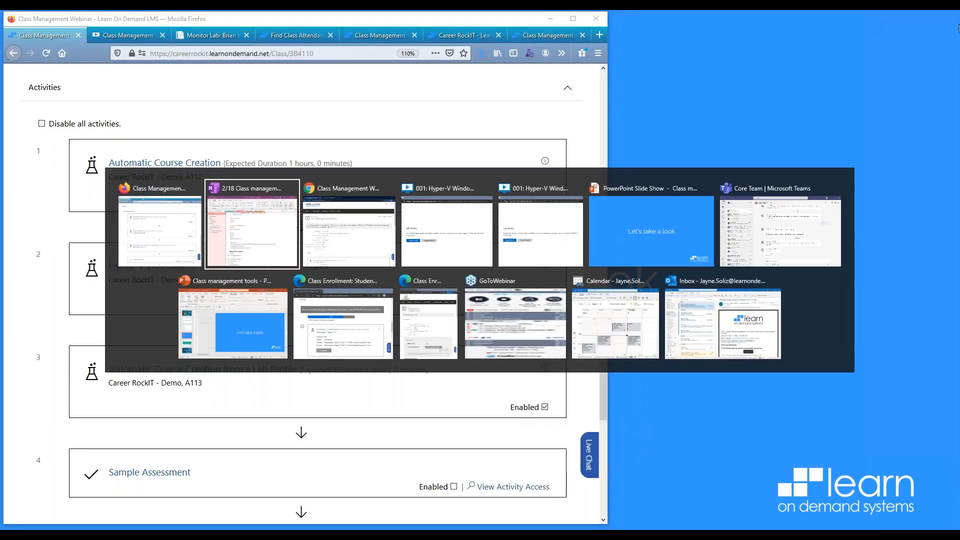
pyautogui.press('Tab')
pyautogui.press('Tab')
pyautogui.press('Tab')
pyautogui.press('Tab')
pyautogui.press('Tab')
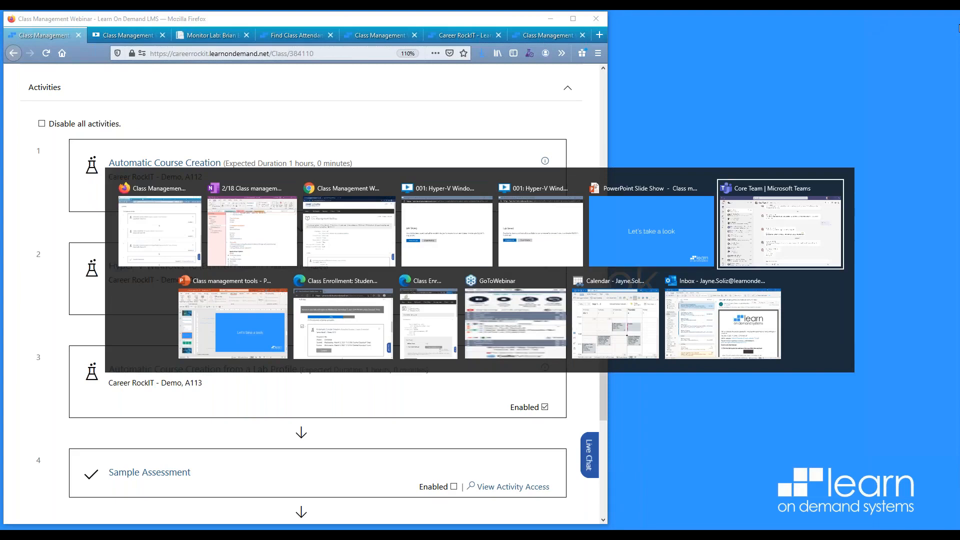
pyautogui.press('Tab')
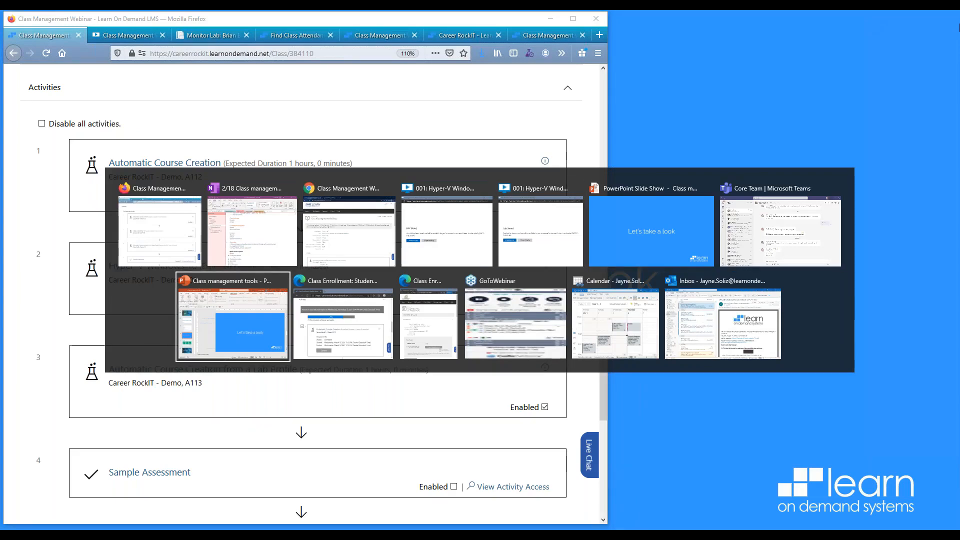
pyautogui.press('Tab')
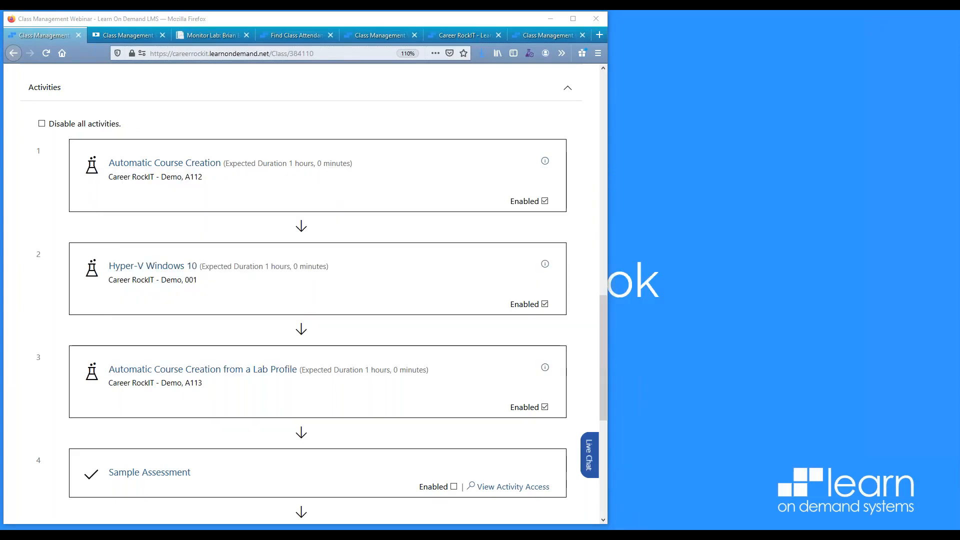
pyautogui.hotkey('alt', 'Tab')
pyautogui.hotkey('alt', 'Tab')
pyautogui.hotkey('alt', 'Tab')
pyautogui.hotkey('alt', 'Tab')
pyautogui.hotkey('alt', 'Tab')
pyautogui.hotkey('alt', 'Tab')
pyautogui.hotkey('alt', 'Tab')
pyautogui.hotkey('alt', 'Tab')
pyautogui.hotkey('alt', 'Tab')
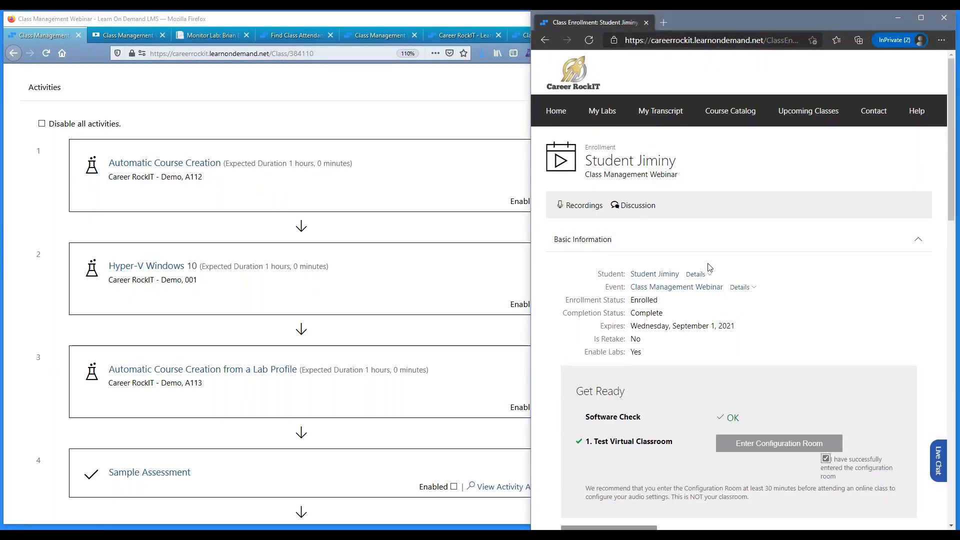
# Show the student enrollment's Activities list and narrow the class details window so both activity lists are visible side by side.
pyautogui.scroll(-5, 710, 267)
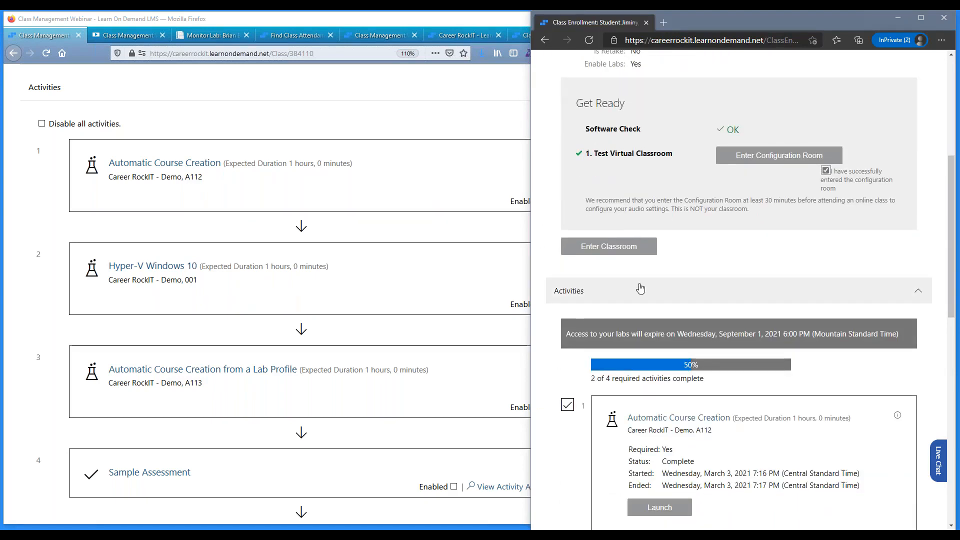
pyautogui.scroll(-5, 641, 288)
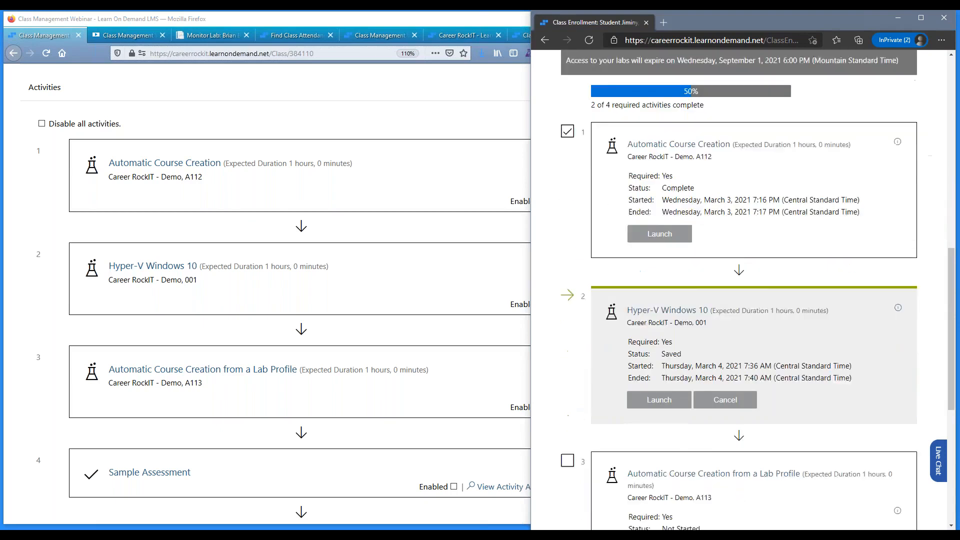
pyautogui.click(356, 125)
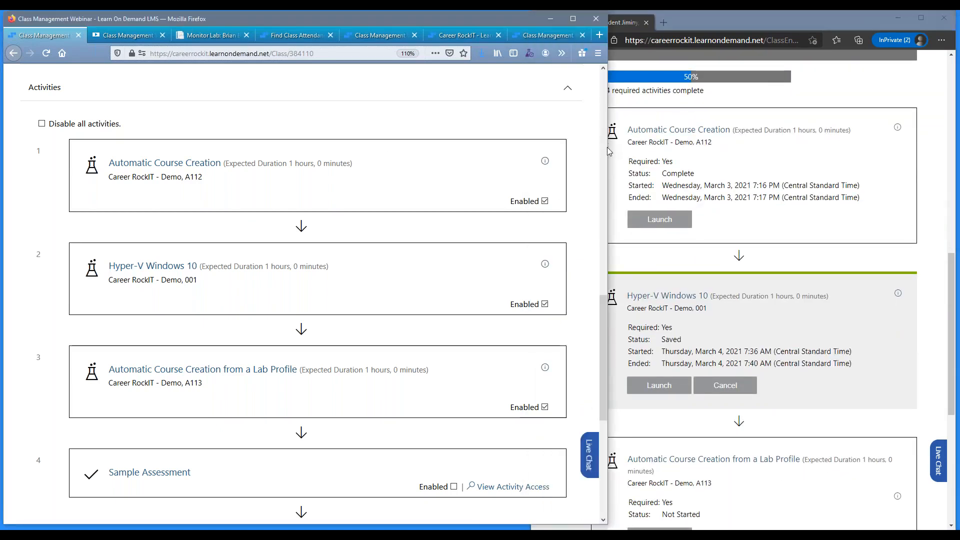
pyautogui.moveTo(610, 150); pyautogui.dragTo(546, 153)
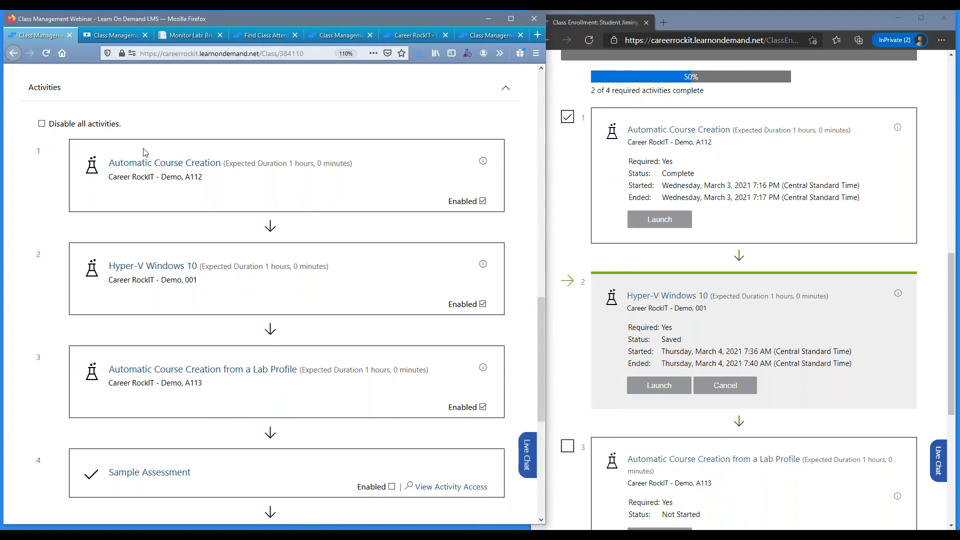
# Turn Disable all activities on and off again for the class, and compare its activity list with the student's enrollment page.
pyautogui.click(42, 124)
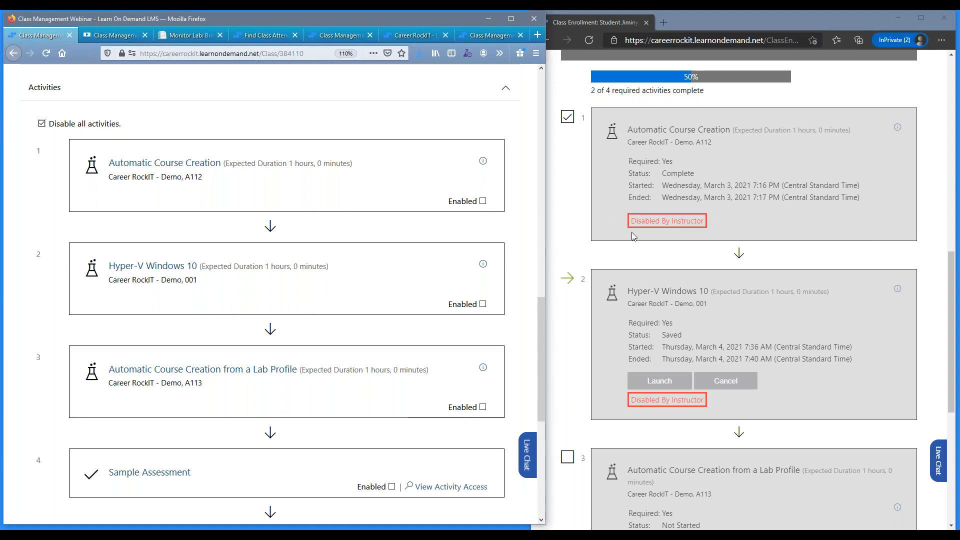
pyautogui.click(43, 126)
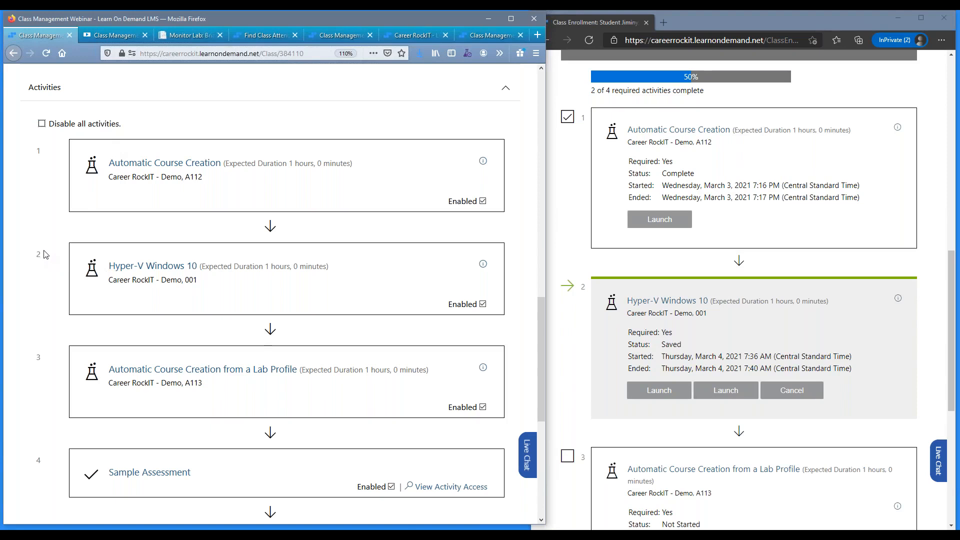
pyautogui.scroll(-5, 44, 255)
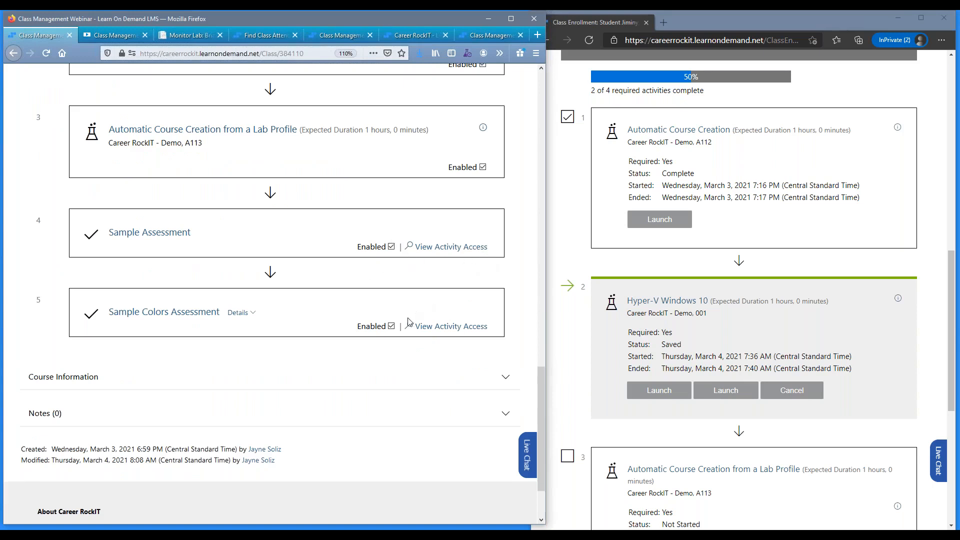
pyautogui.scroll(-4, 573, 243)
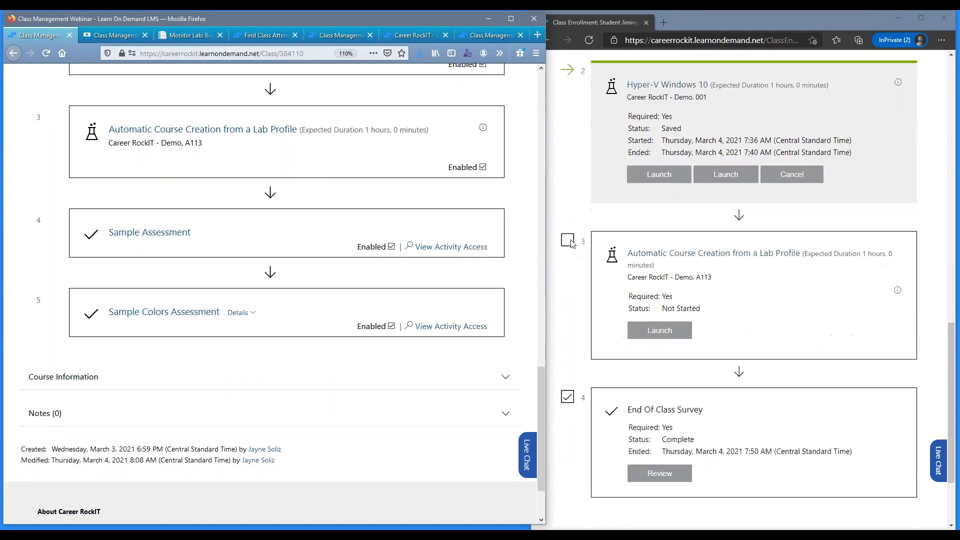
pyautogui.scroll(-2, 573, 243)
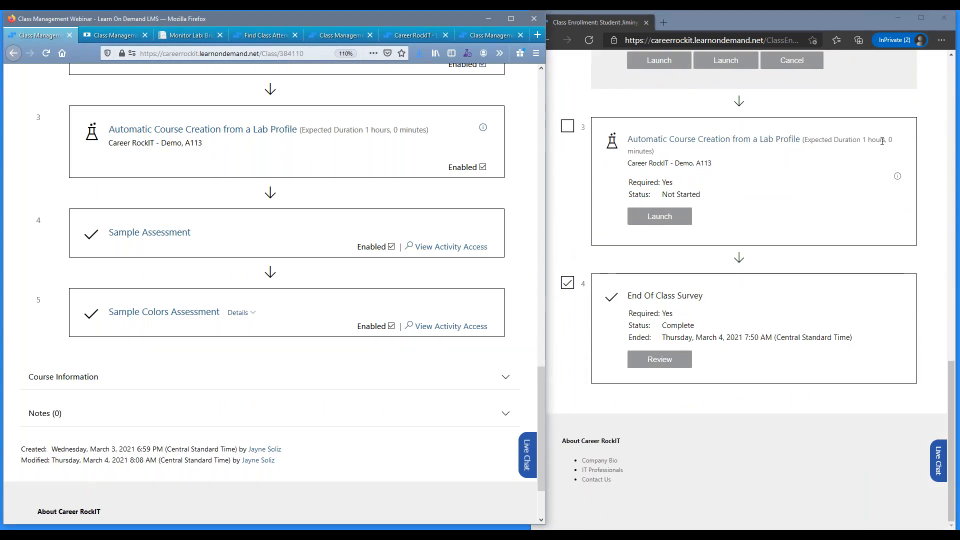
pyautogui.moveTo(882, 142); pyautogui.dragTo(624, 145)
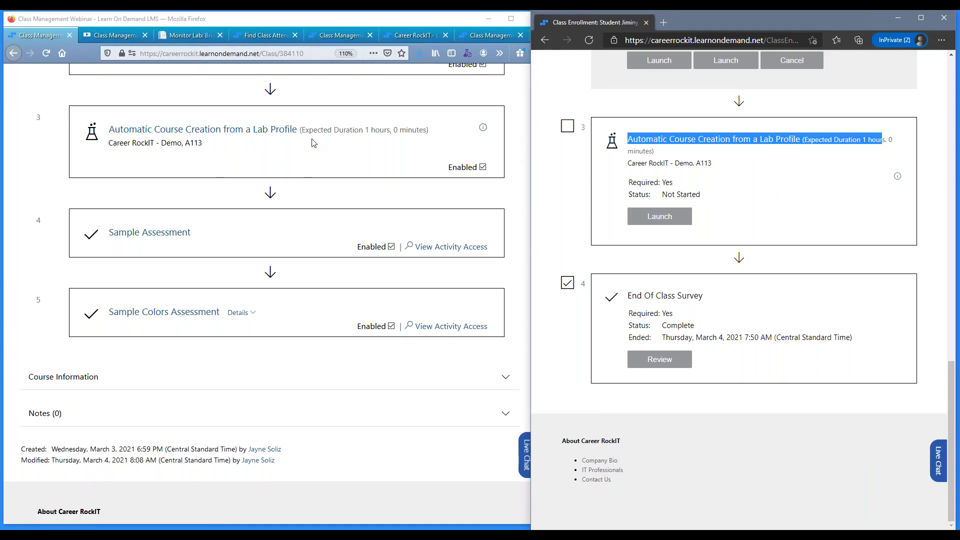
pyautogui.click(553, 181)
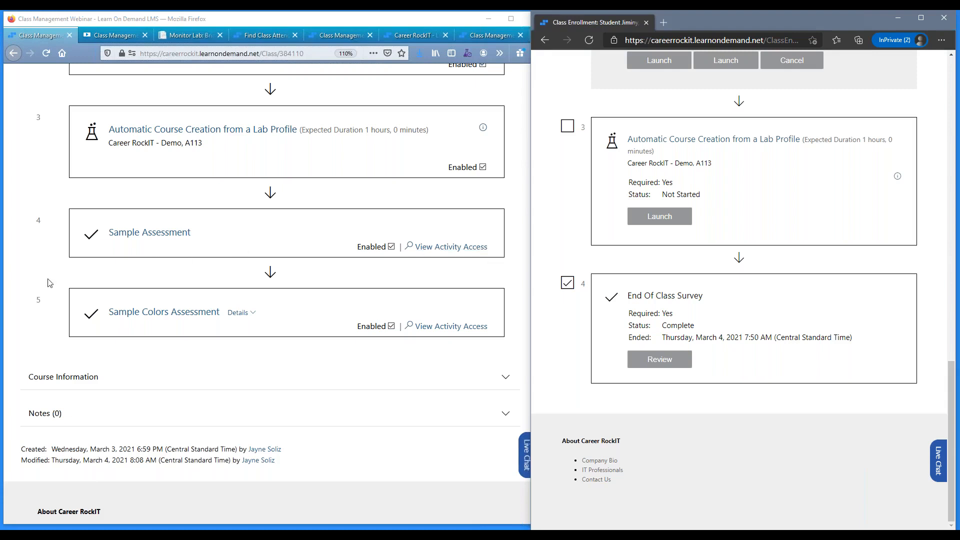
# View the activity access for Sample Assessment and open its student access for editing.
pyautogui.click(443, 252)
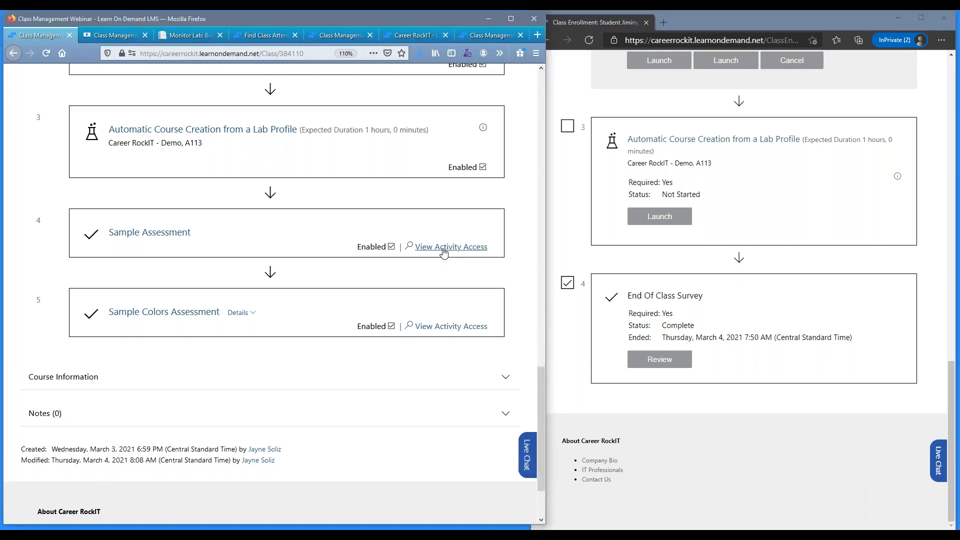
pyautogui.click(443, 252)
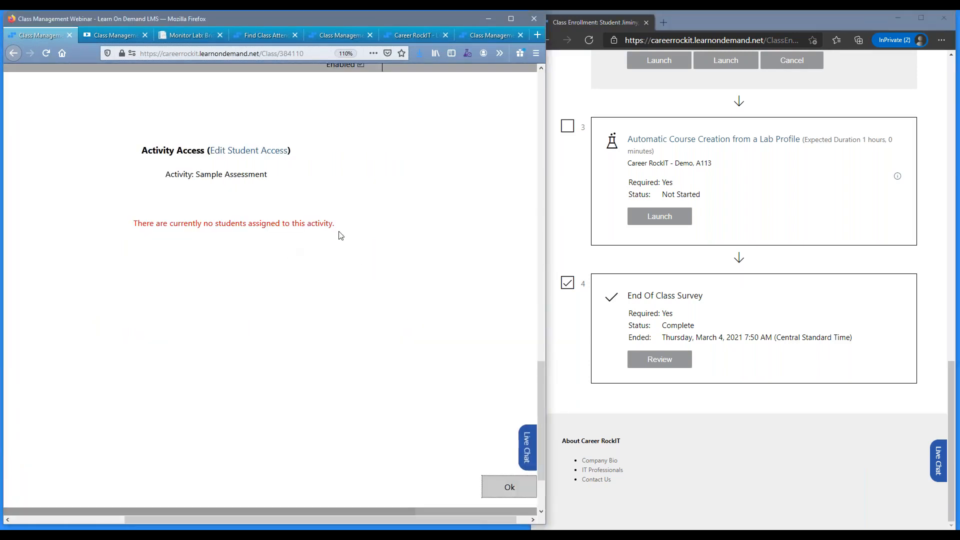
pyautogui.moveTo(340, 235); pyautogui.dragTo(133, 224)
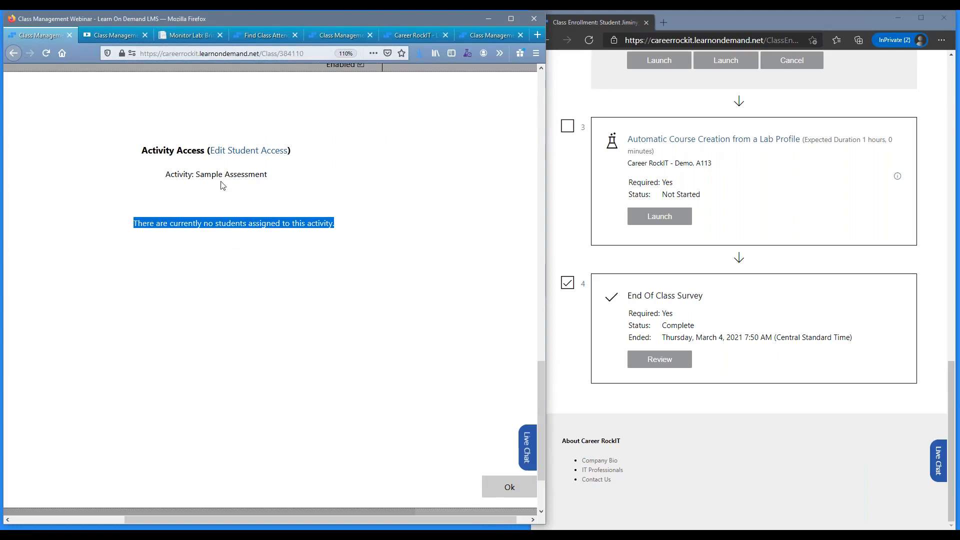
pyautogui.click(243, 153)
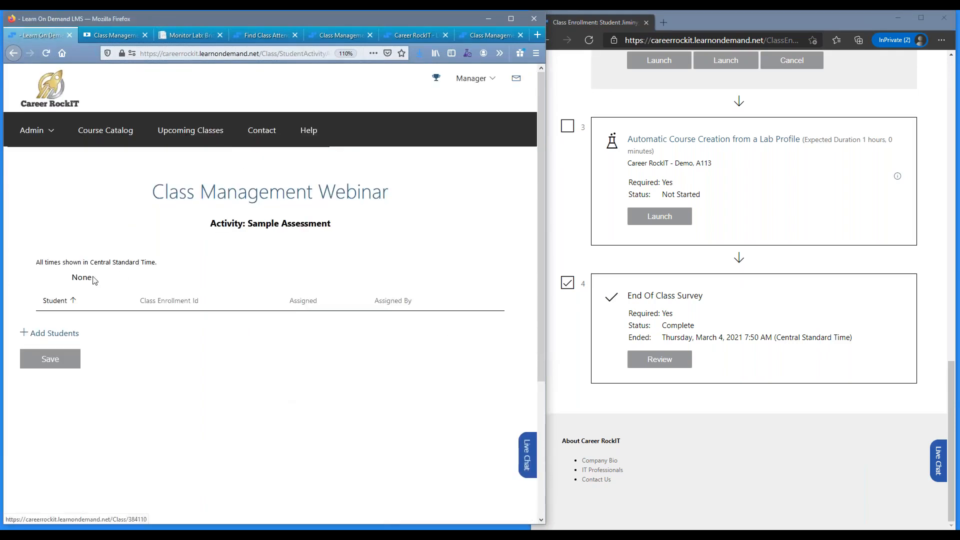
# Assign the first, third and fifth listed enrolled students to Sample Assessment and save the assignments.
pyautogui.click(70, 336)
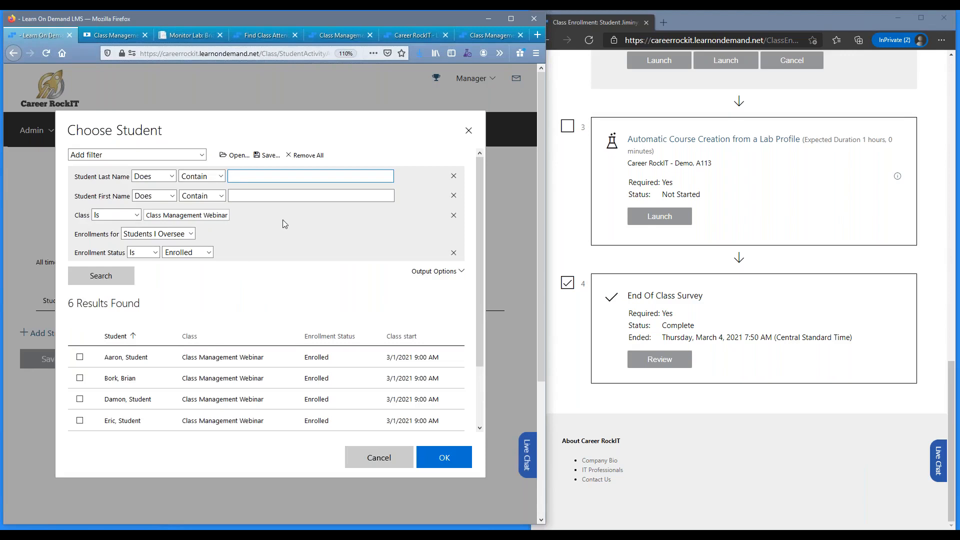
pyautogui.scroll(-3, 250, 250)
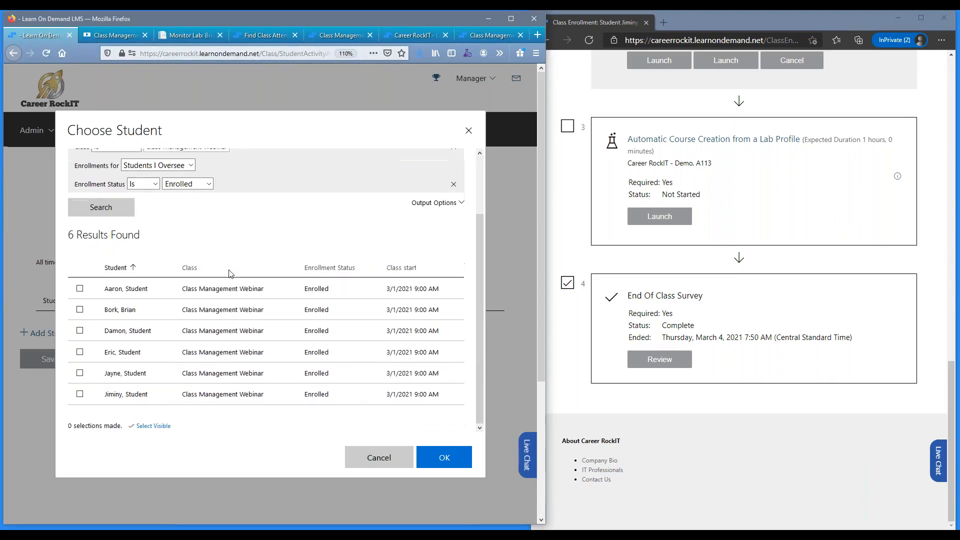
pyautogui.click(142, 290)
pyautogui.click(146, 332)
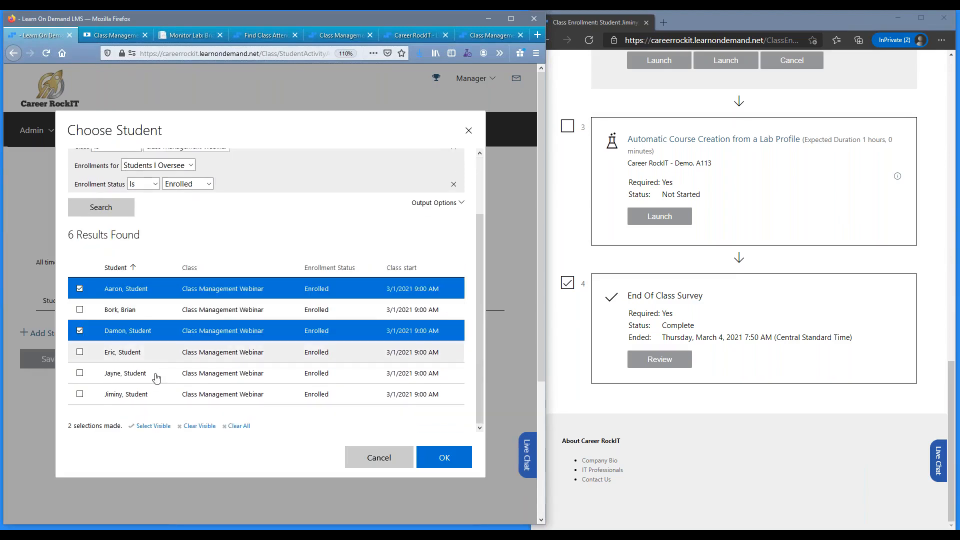
pyautogui.click(157, 377)
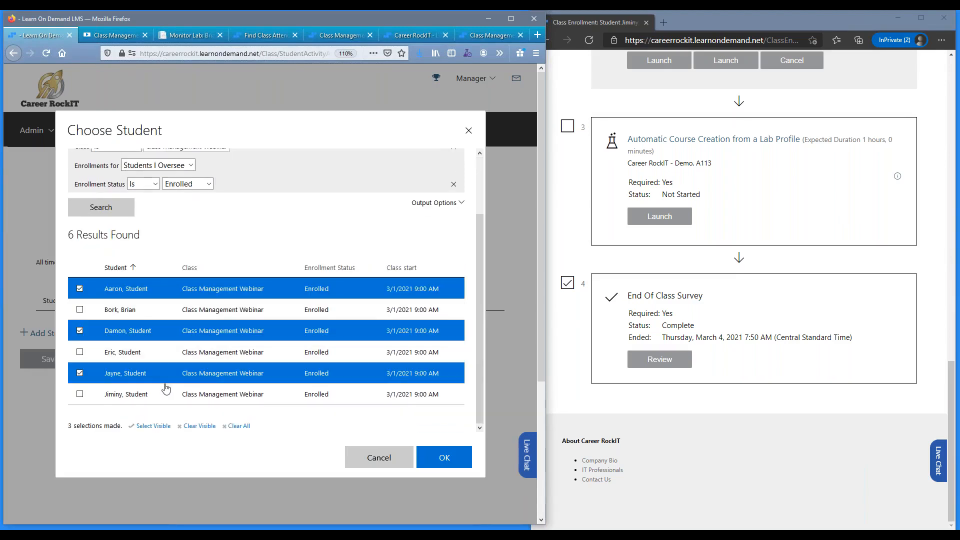
pyautogui.click(445, 459)
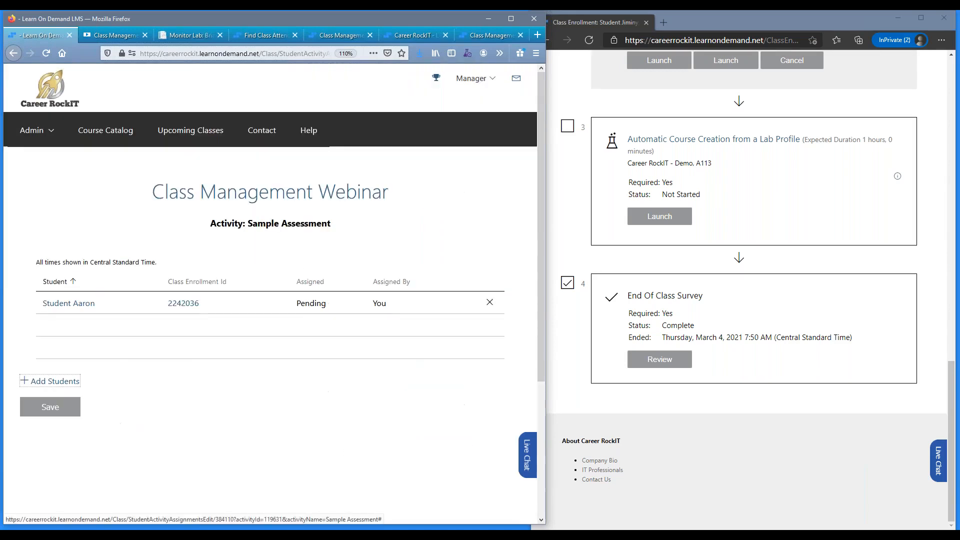
pyautogui.click(57, 407)
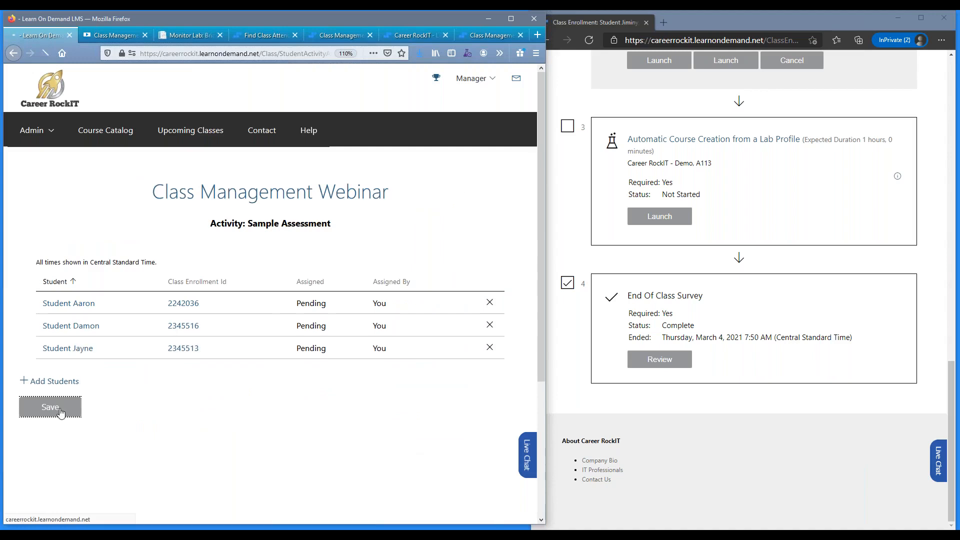
# View the activity access for Sample Colors Assessment and open its student access for editing.
pyautogui.scroll(-15, 73, 395)
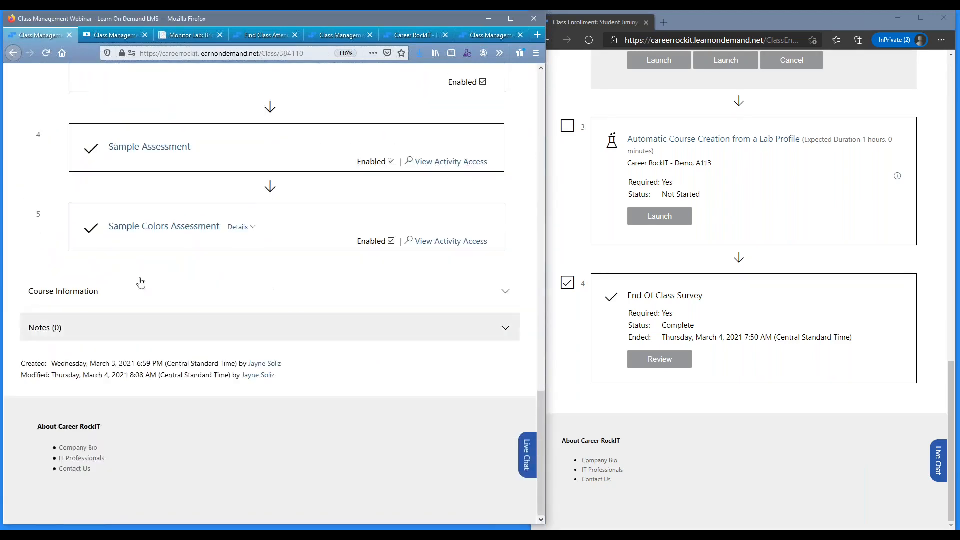
pyautogui.click(477, 242)
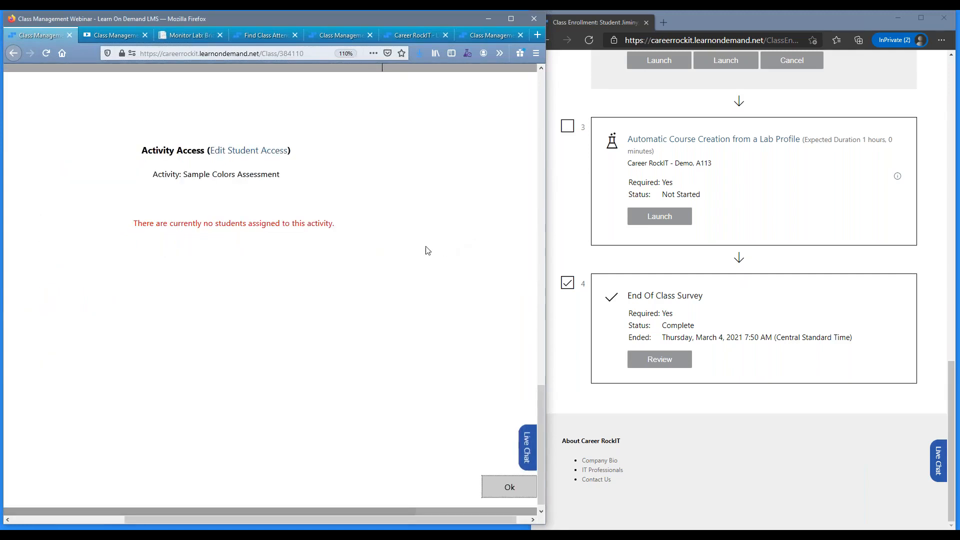
pyautogui.click(239, 151)
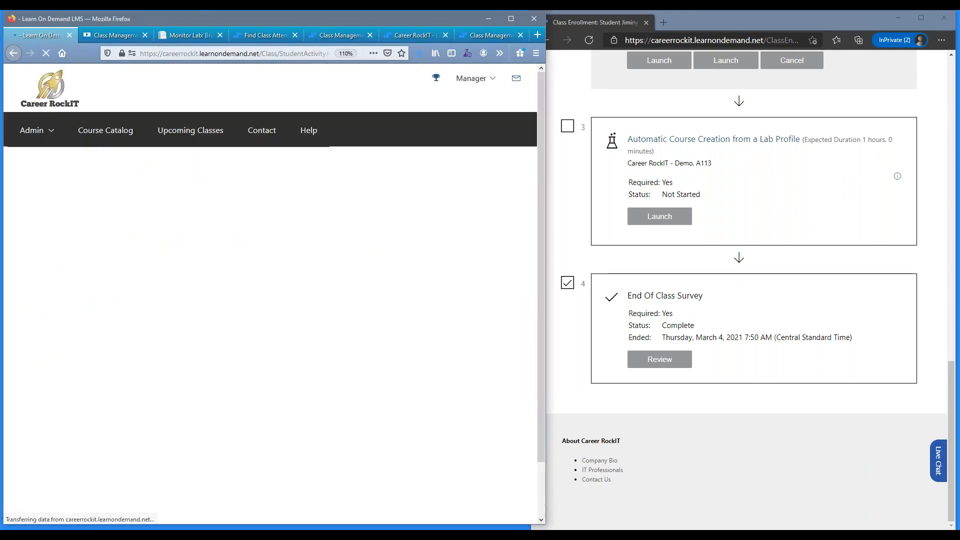
# Assign the second, fourth and sixth listed enrolled students to Sample Colors Assessment and save the assignments.
pyautogui.click(61, 335)
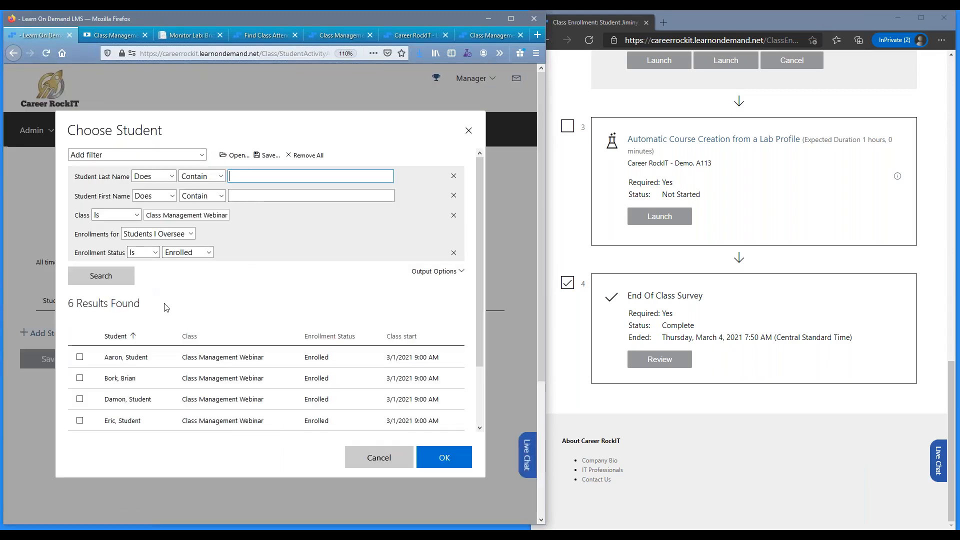
pyautogui.scroll(-2, 167, 307)
pyautogui.click(175, 316)
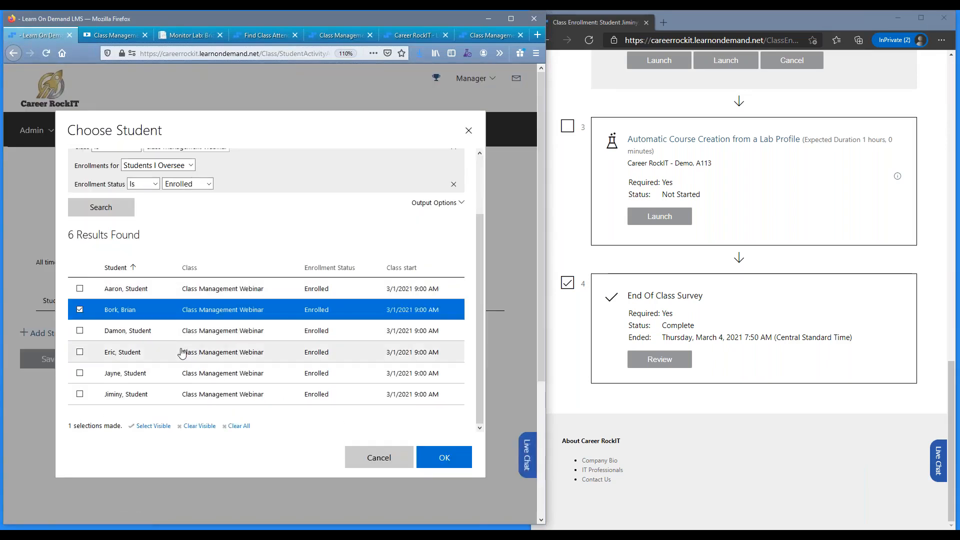
pyautogui.click(182, 353)
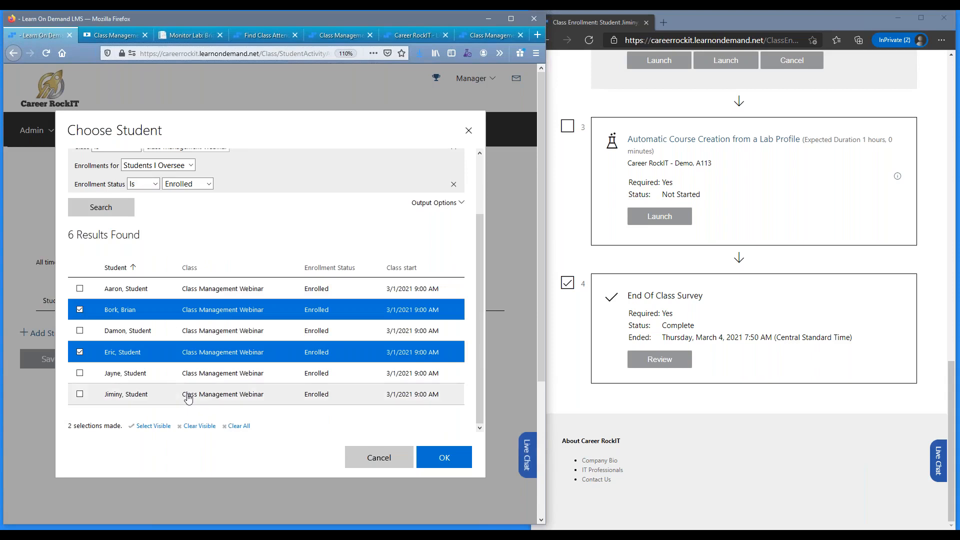
pyautogui.click(444, 456)
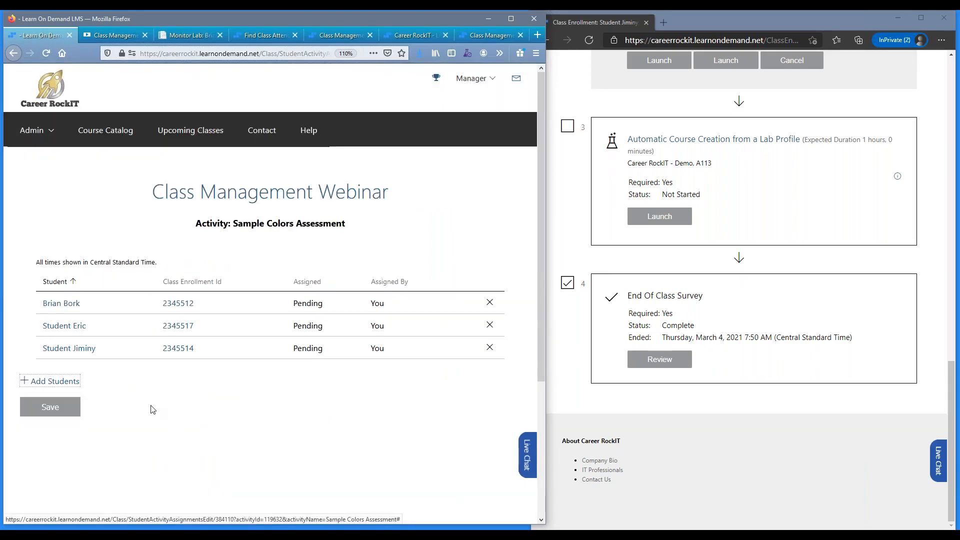
pyautogui.click(73, 408)
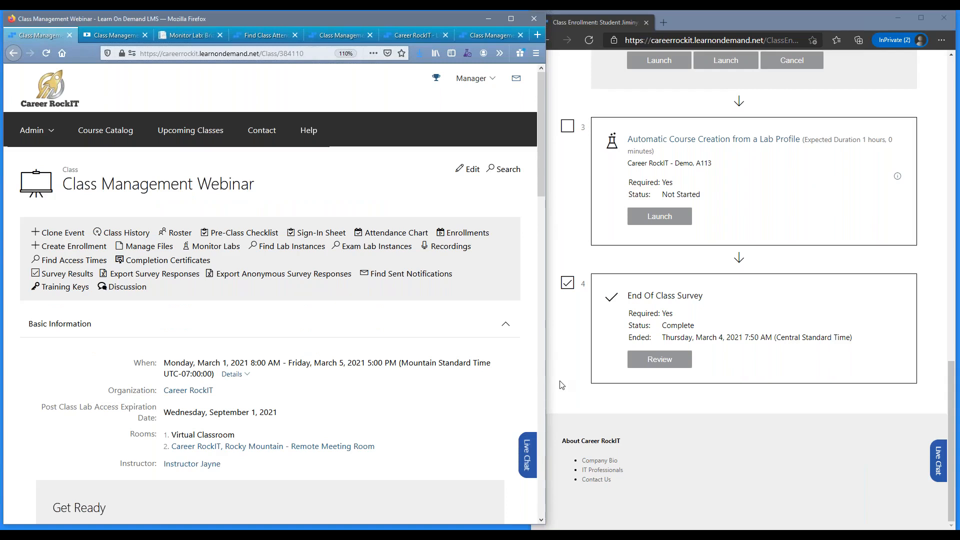
# Reload the student's enrollment page and check which assessments its activity list offers.
pyautogui.click(591, 40)
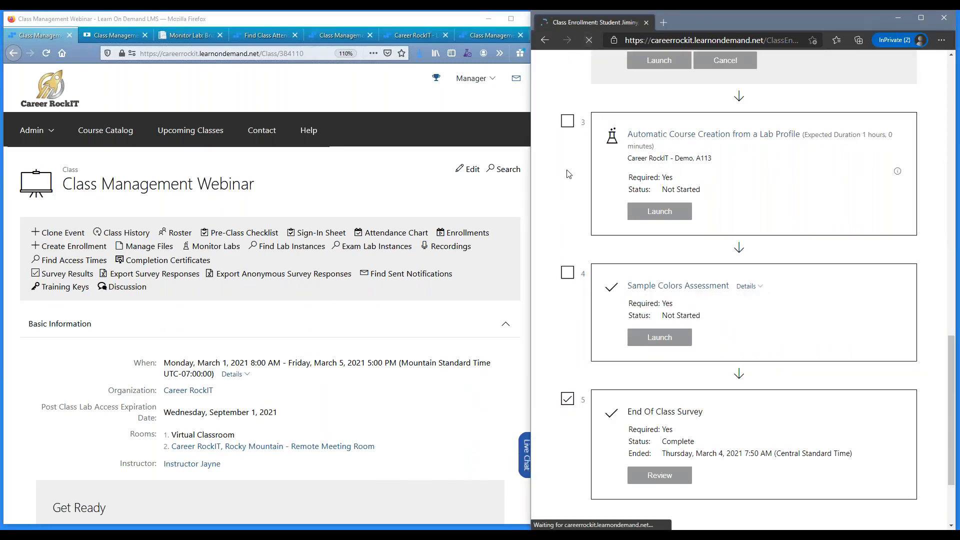
pyautogui.scroll(-3, 562, 196)
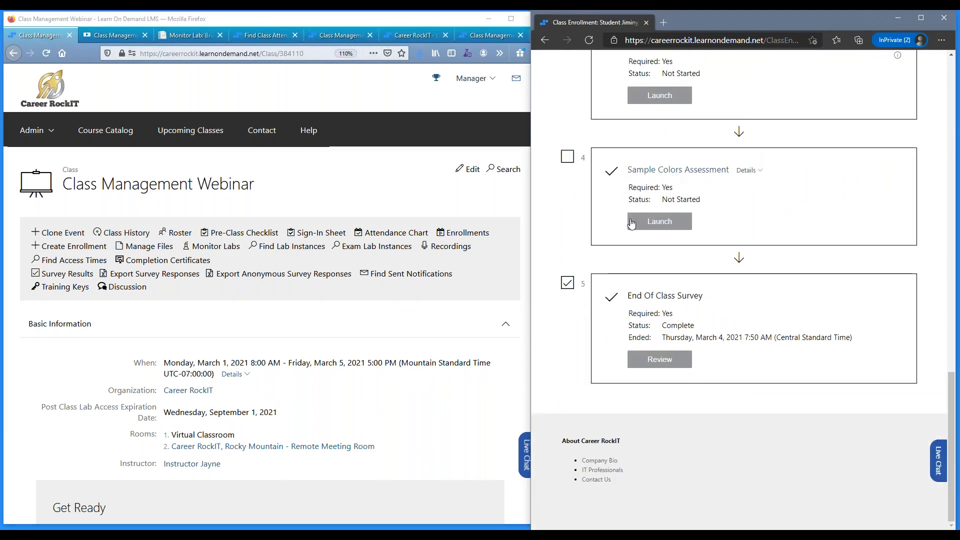
pyautogui.scroll(3, 630, 224)
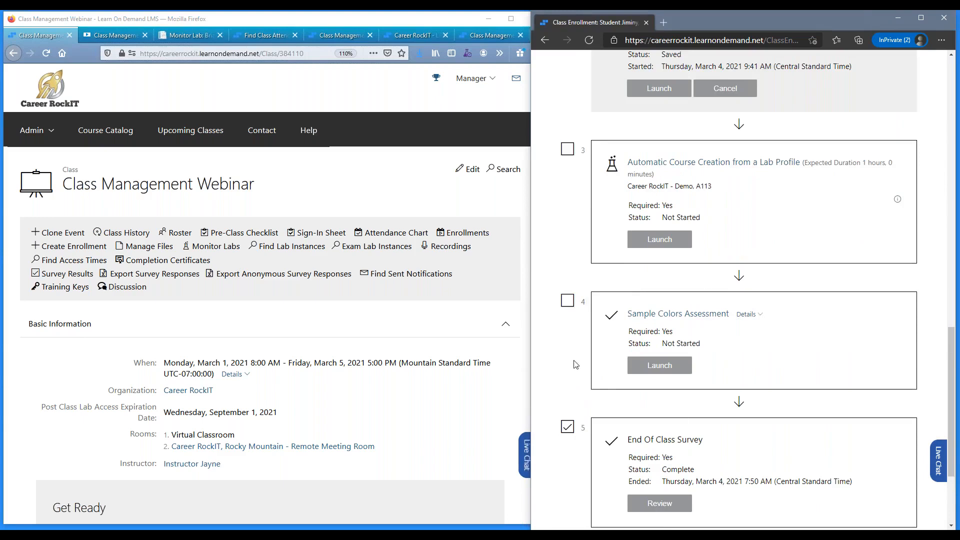
pyautogui.scroll(-3, 310, 188)
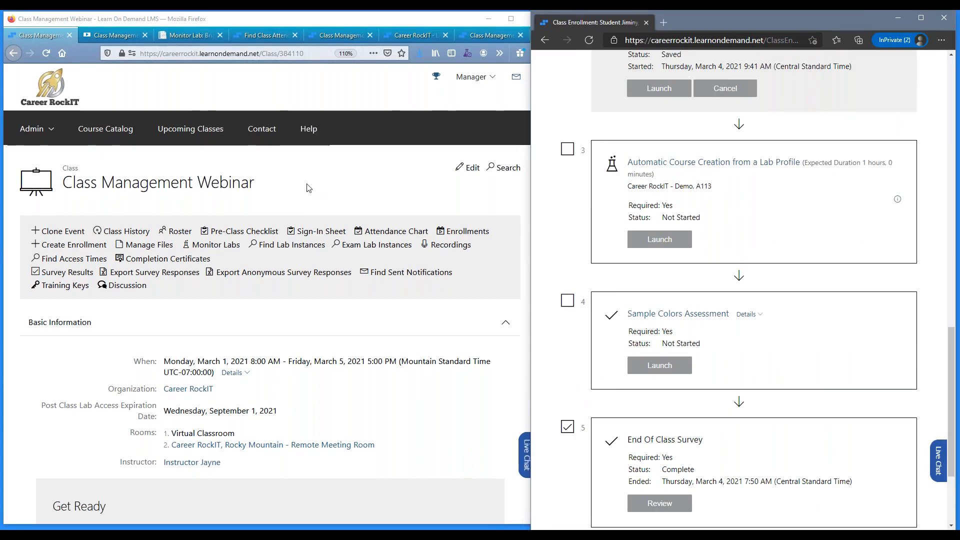
# Remove the first listed student from the student access of Sample Assessment and save the assignments.
pyautogui.scroll(-10, 322, 212)
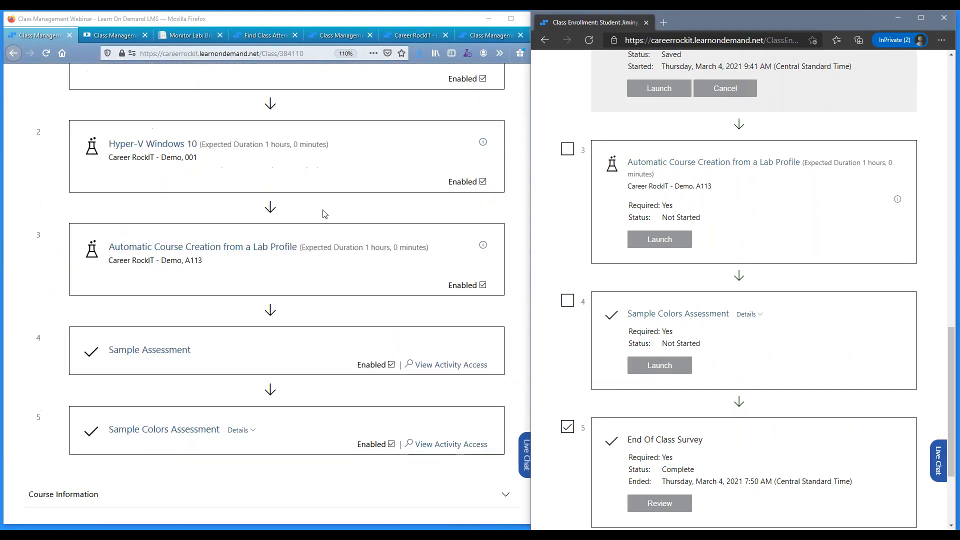
pyautogui.click(458, 371)
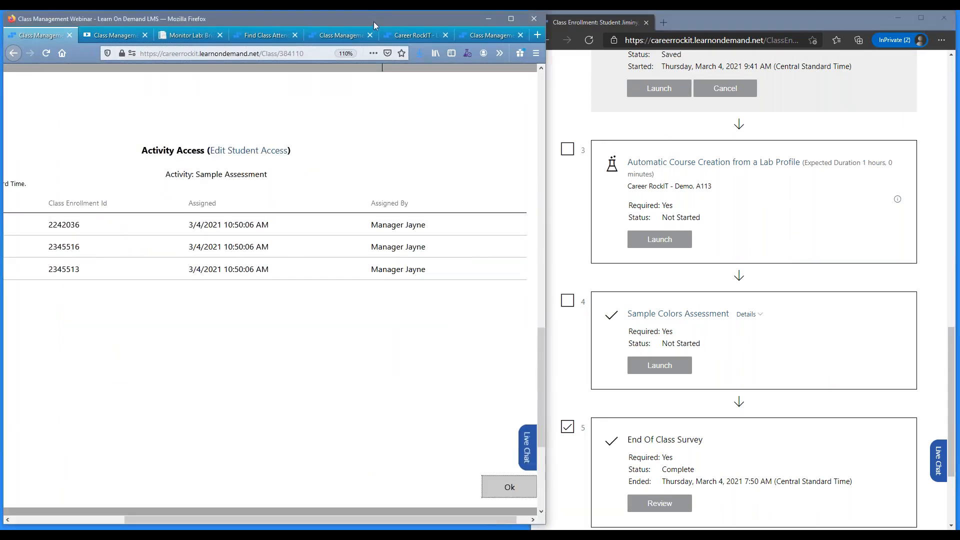
pyautogui.moveTo(407, 23); pyautogui.dragTo(427, 25)
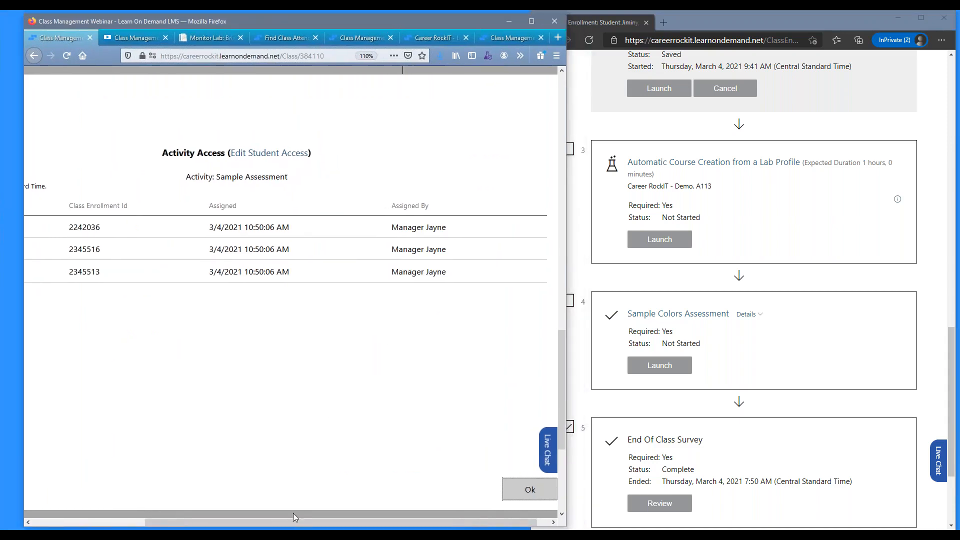
pyautogui.moveTo(293, 521); pyautogui.dragTo(142, 520)
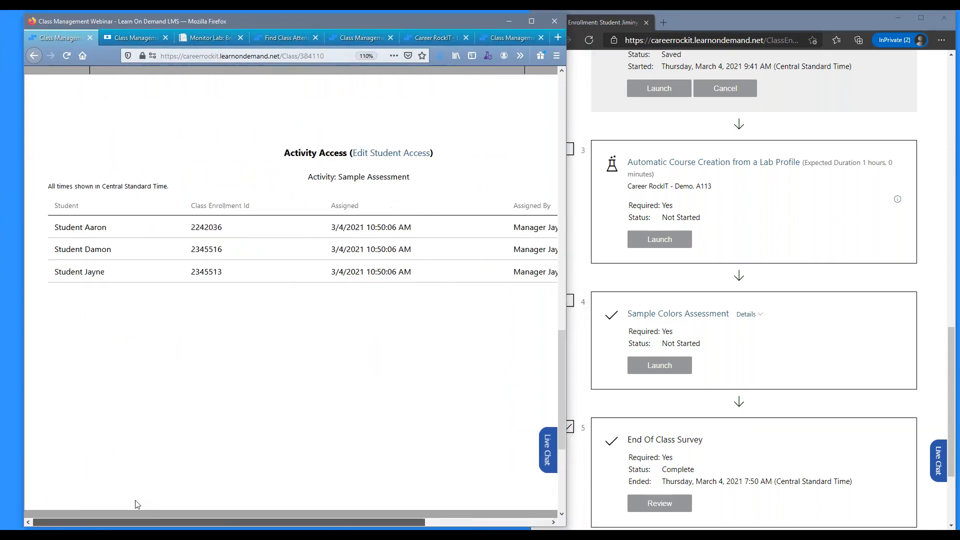
pyautogui.click(401, 158)
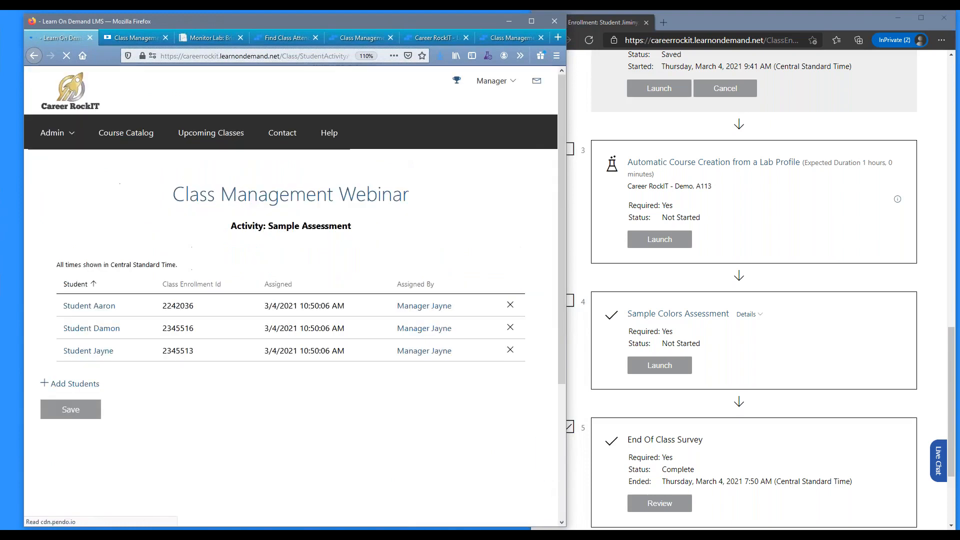
pyautogui.click(510, 305)
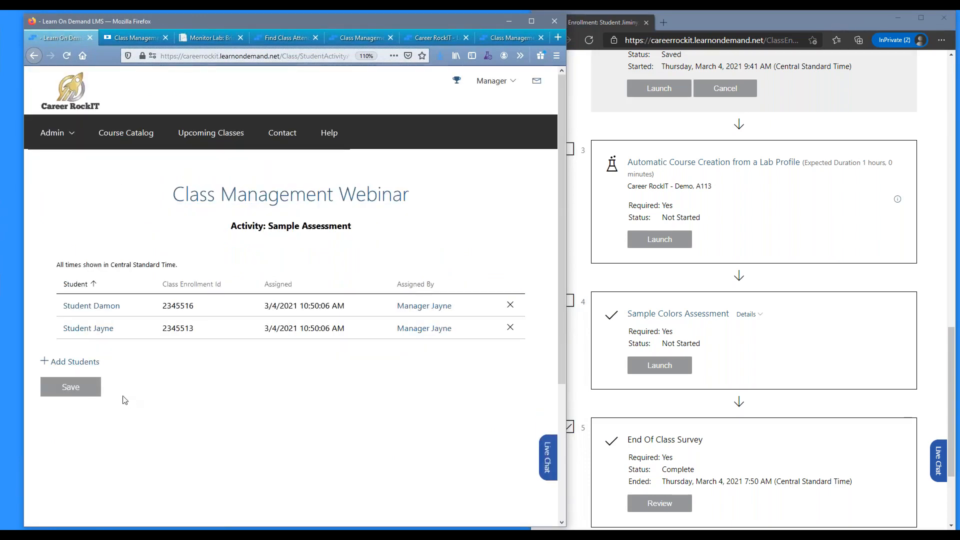
pyautogui.click(92, 392)
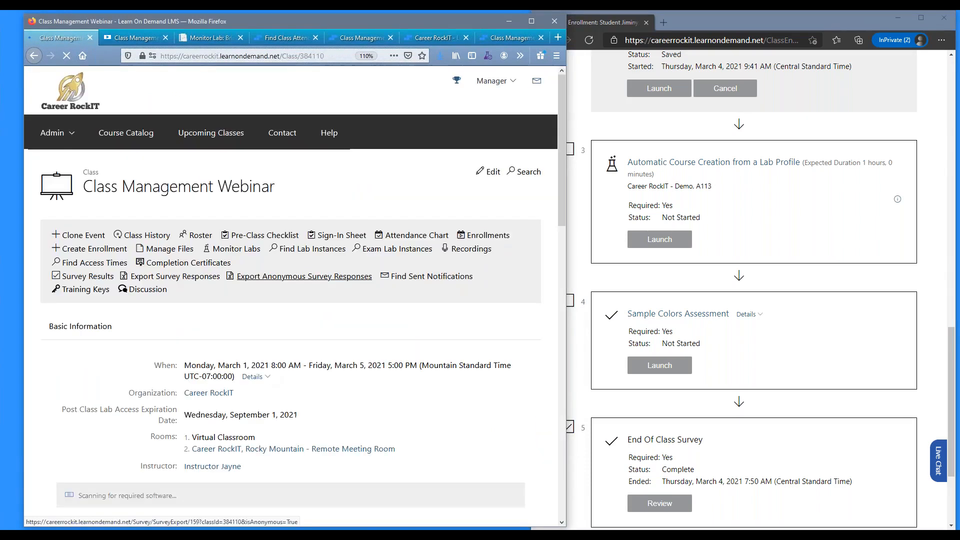
# Open the Class Management Webinar class for editing in a maximized window and show its advanced Certificates settings.
pyautogui.click(523, 20)
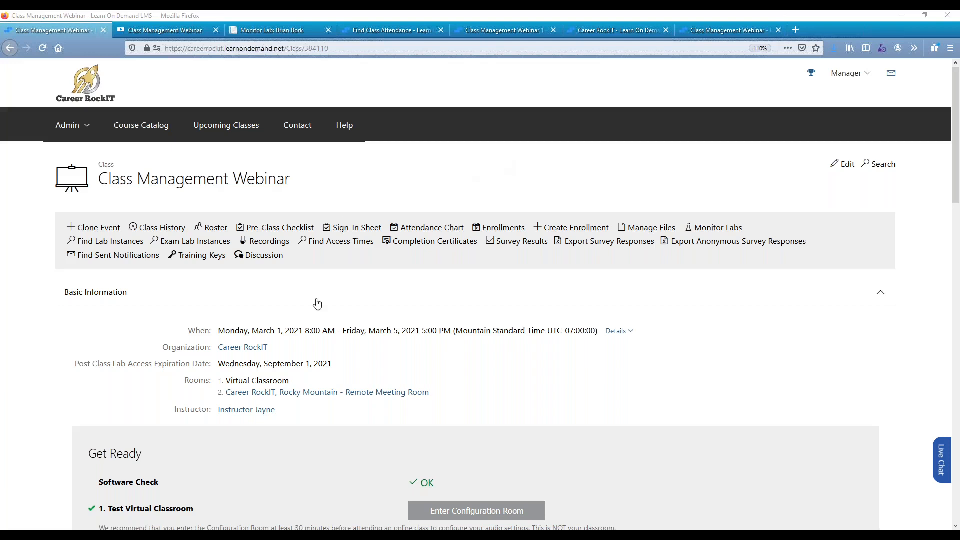
pyautogui.click(848, 165)
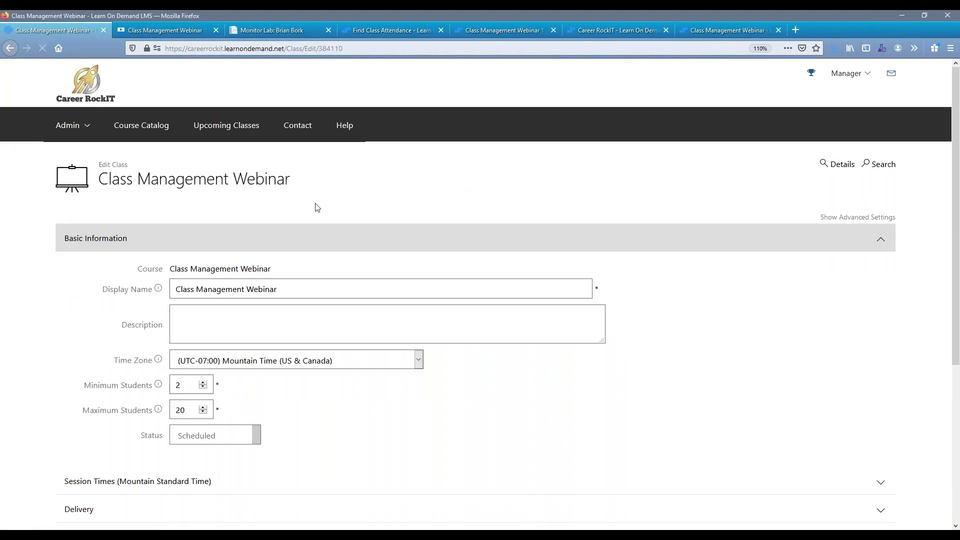
pyautogui.click(289, 238)
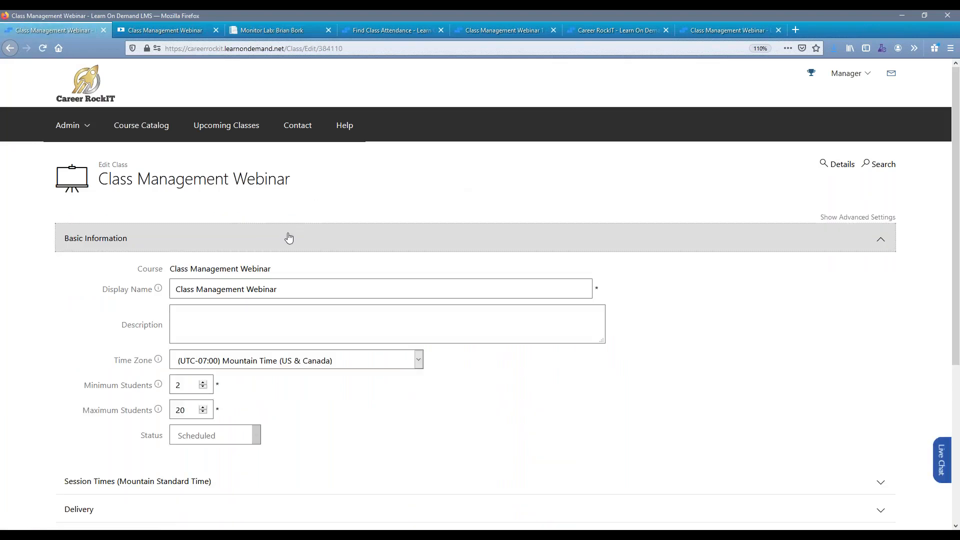
pyautogui.click(858, 218)
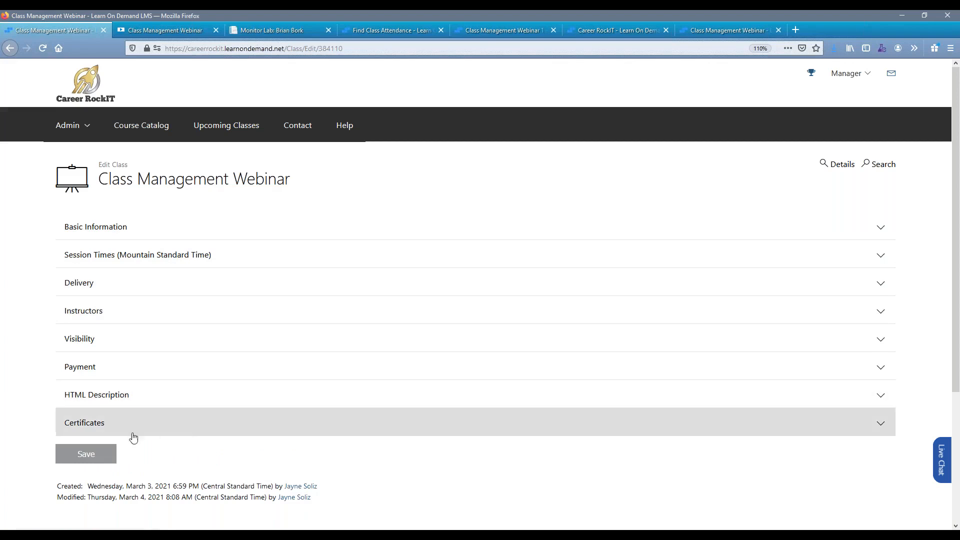
pyautogui.click(105, 424)
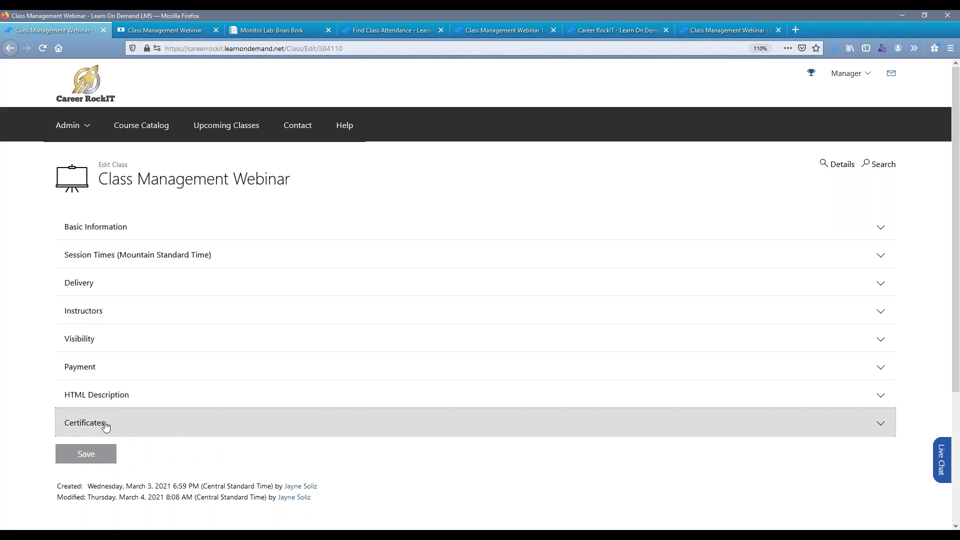
pyautogui.scroll(-3, 115, 405)
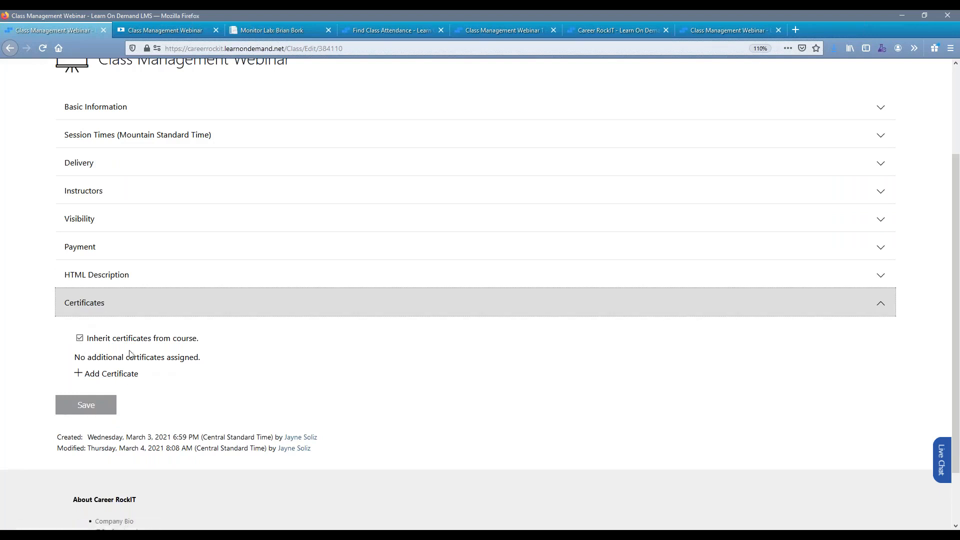
# Add Challenge Labs - Completion Certificate, Demo Certificate and Test Course Cert for ABC v2 to the class and save it.
pyautogui.click(133, 380)
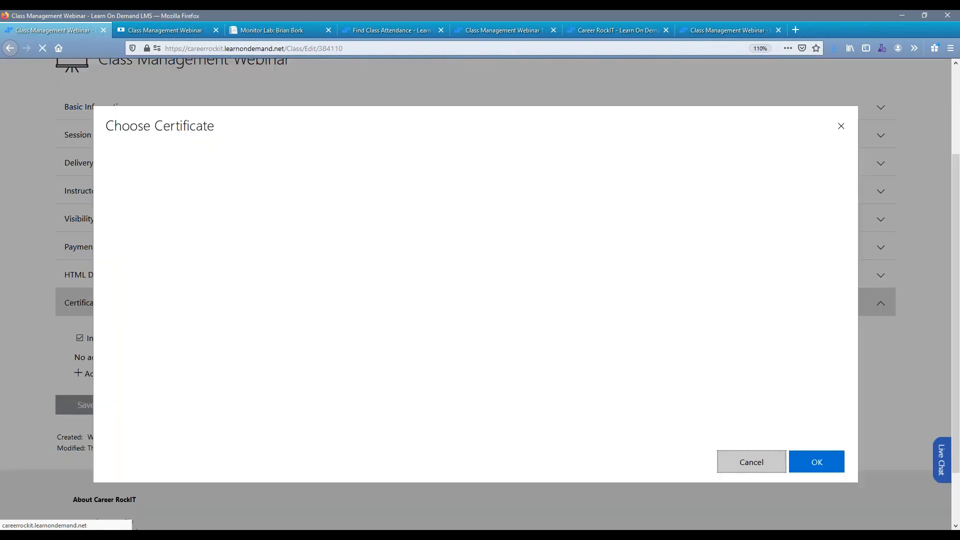
pyautogui.click(158, 198)
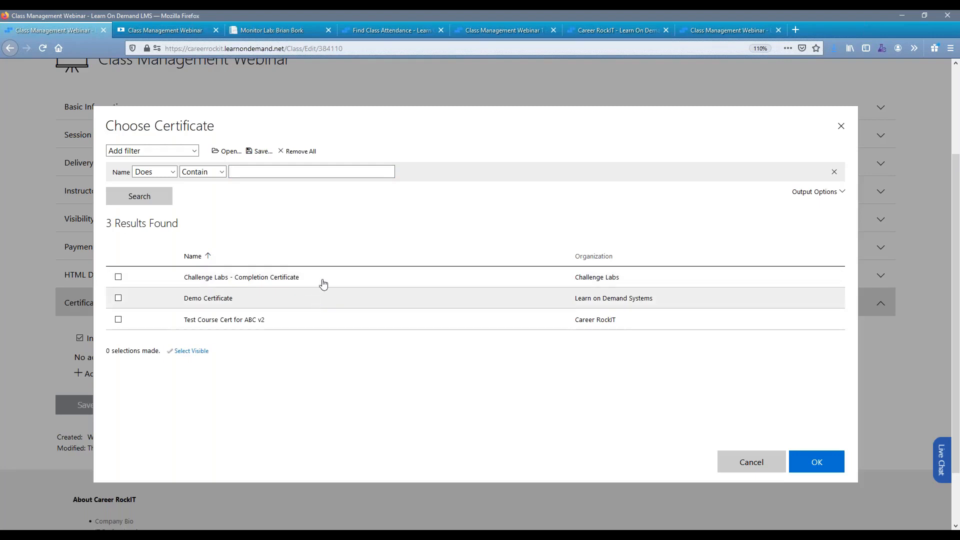
pyautogui.click(321, 279)
pyautogui.click(332, 302)
pyautogui.click(335, 319)
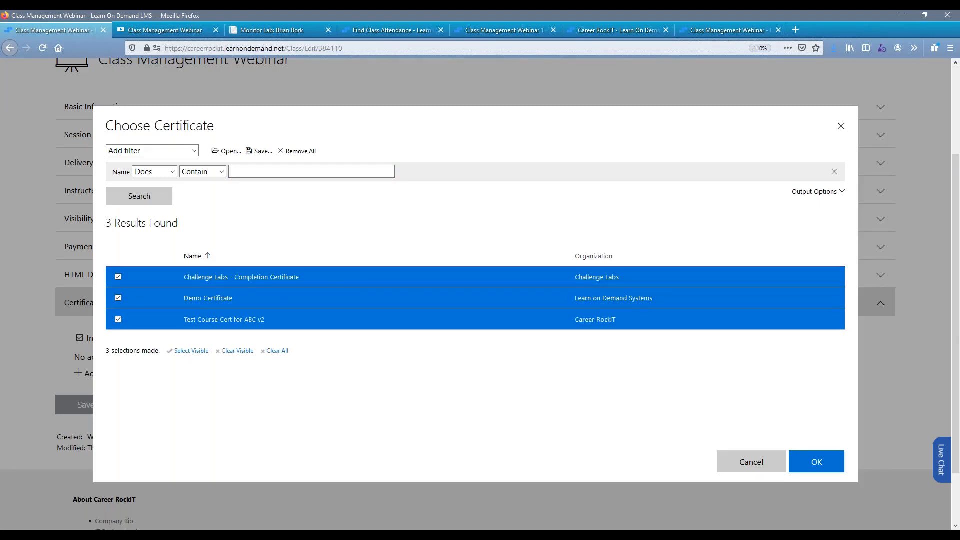
pyautogui.click(814, 461)
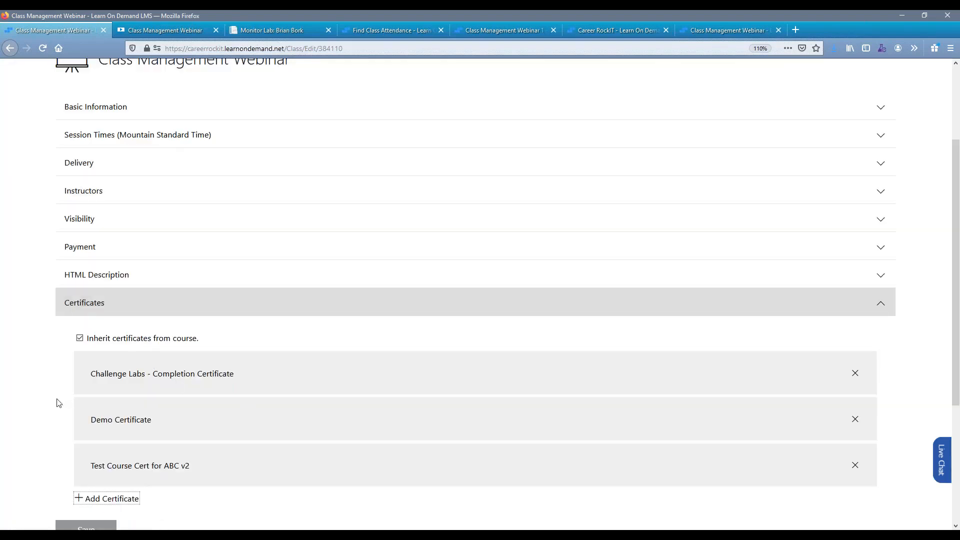
pyautogui.scroll(-3, 65, 410)
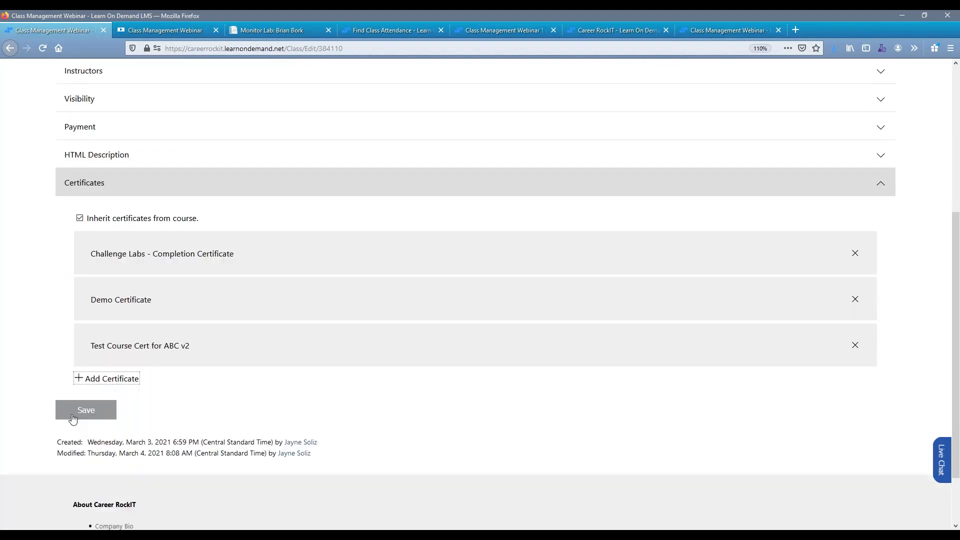
pyautogui.click(73, 419)
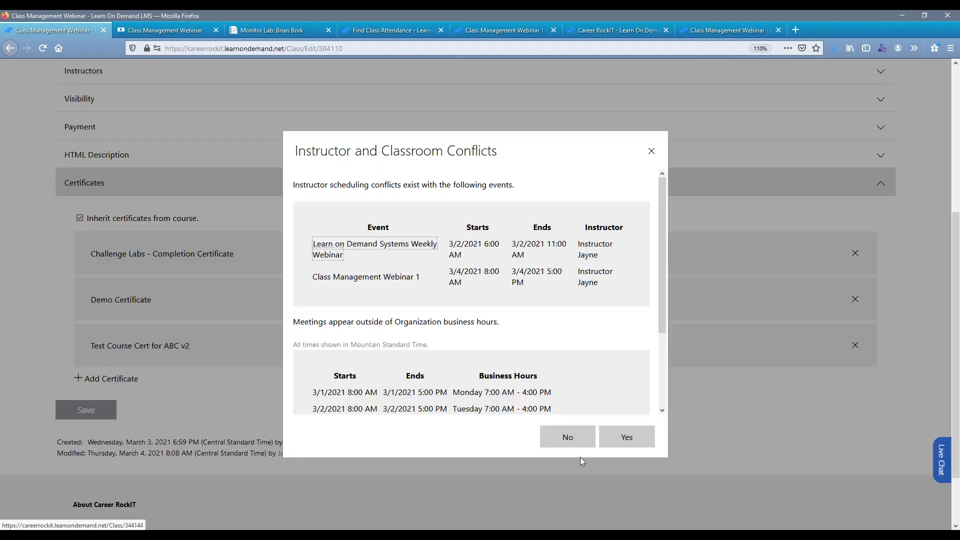
pyautogui.click(640, 442)
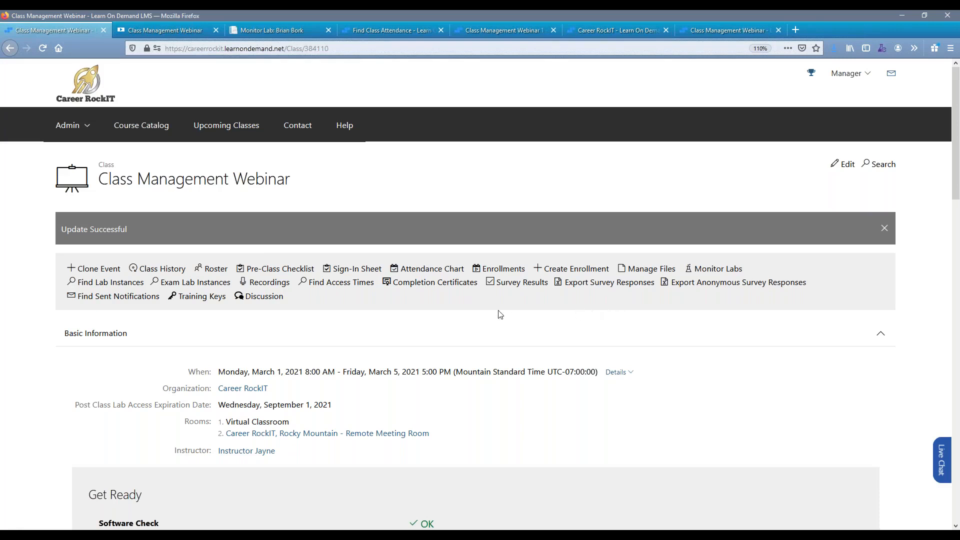
# Generate the class's completion certificates with the Test Course Cert for ABC v2 template.
pyautogui.click(405, 283)
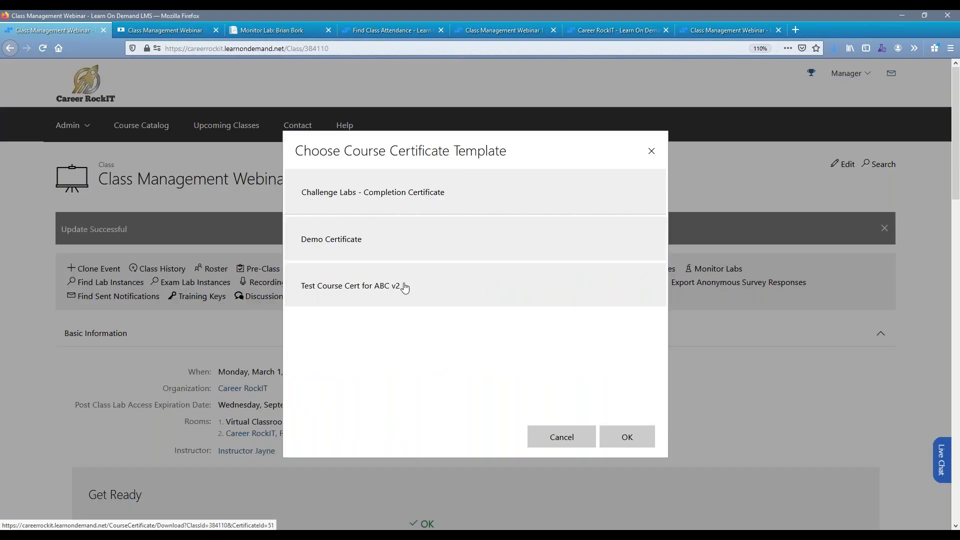
pyautogui.click(405, 288)
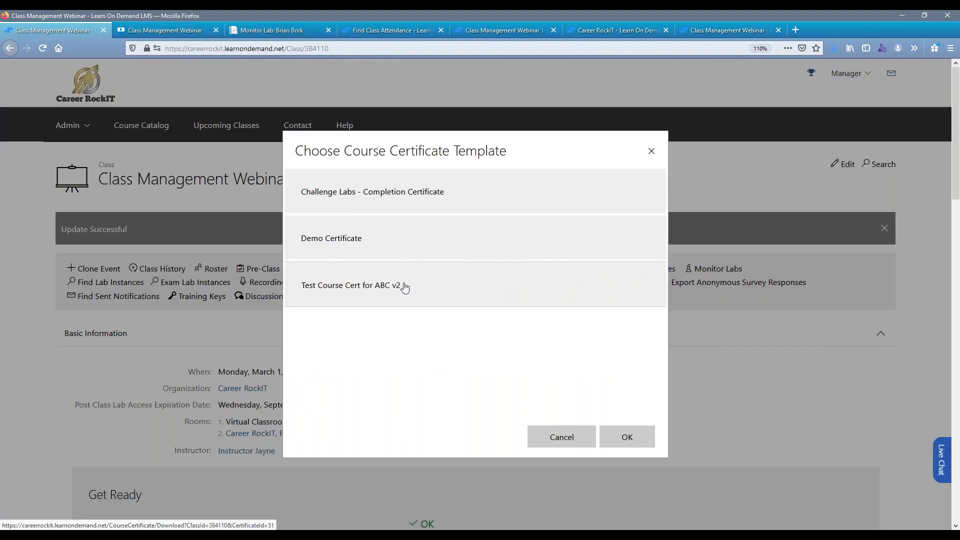
pyautogui.click(622, 444)
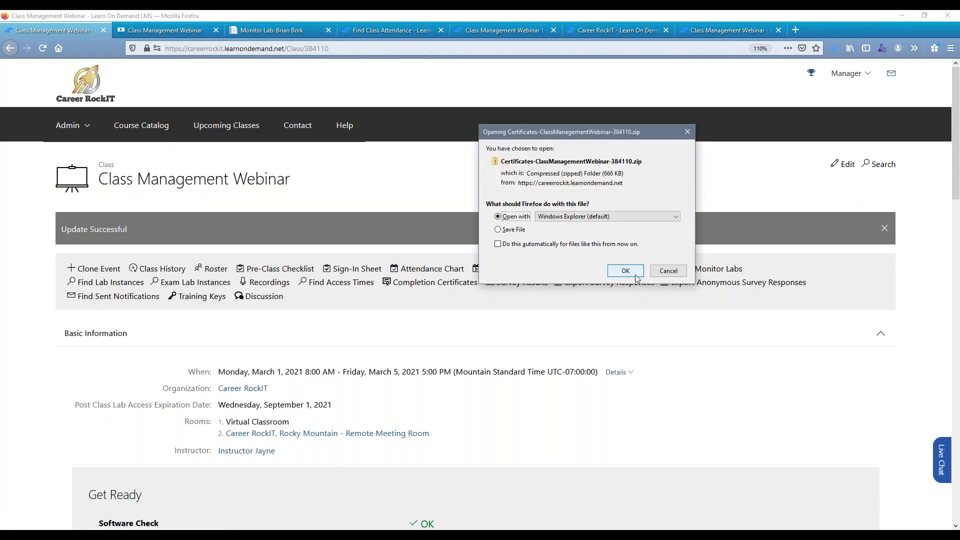
# Open the certificates ZIP archive in Windows Explorer and view the first listed student's Word certificate.
pyautogui.click(629, 272)
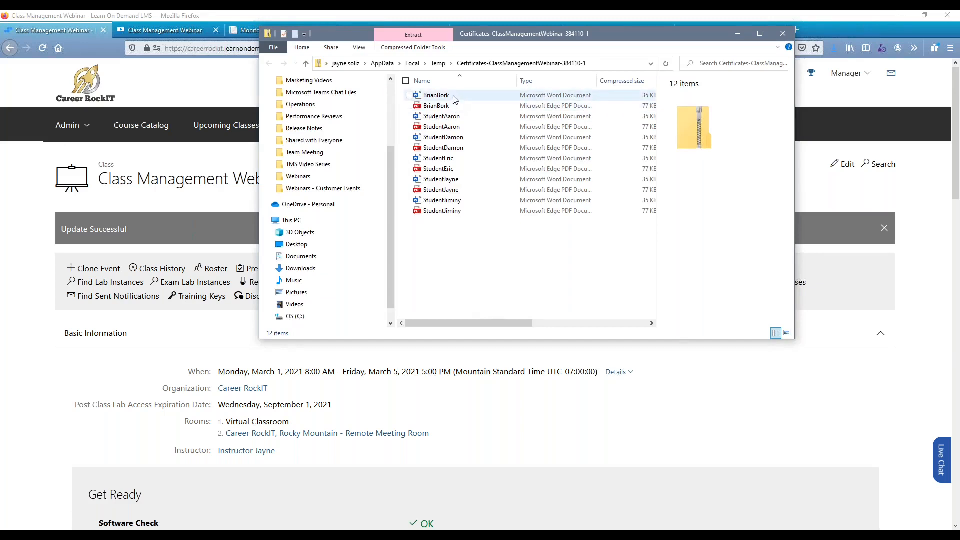
pyautogui.click(455, 99)
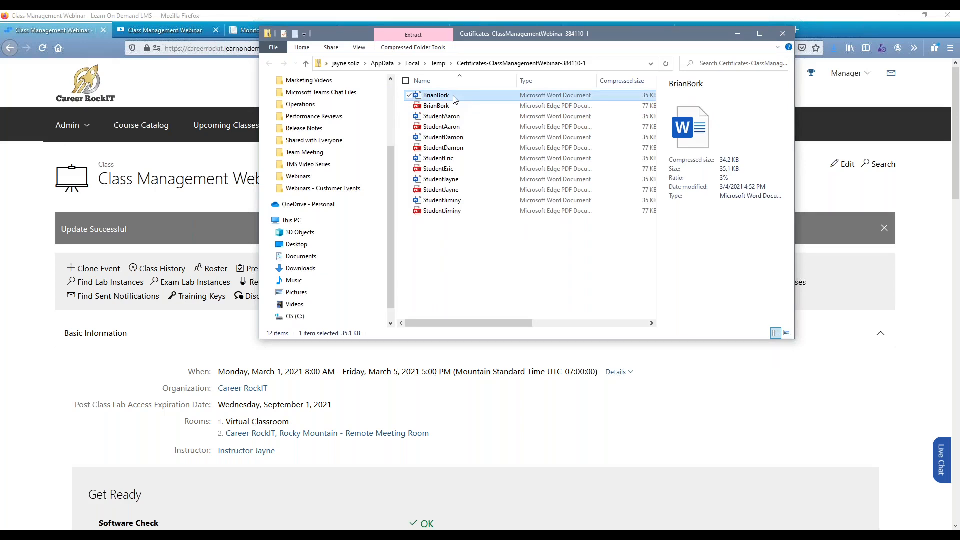
pyautogui.doubleClick(455, 98)
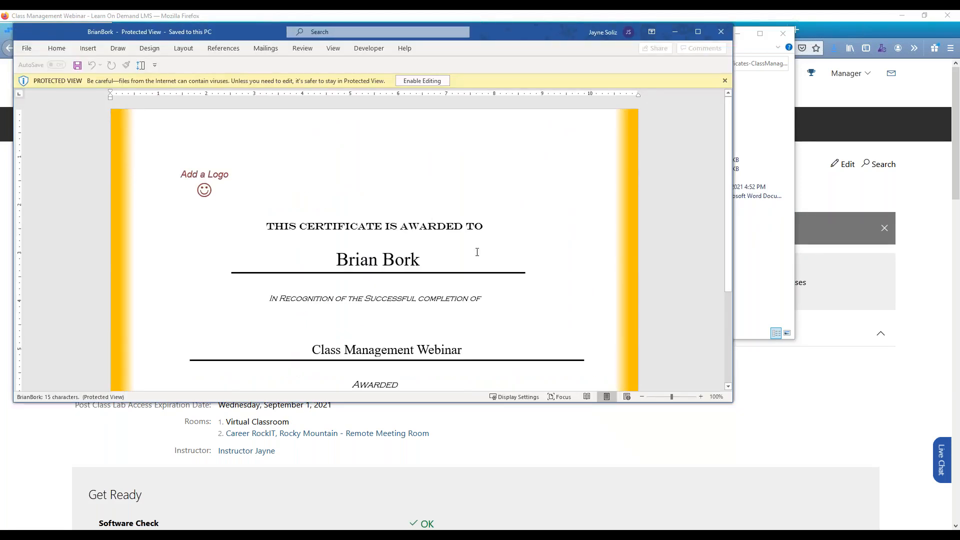
# Review the rest of the student's Word certificate, and close both the document and the certificates archive.
pyautogui.scroll(-5, 477, 252)
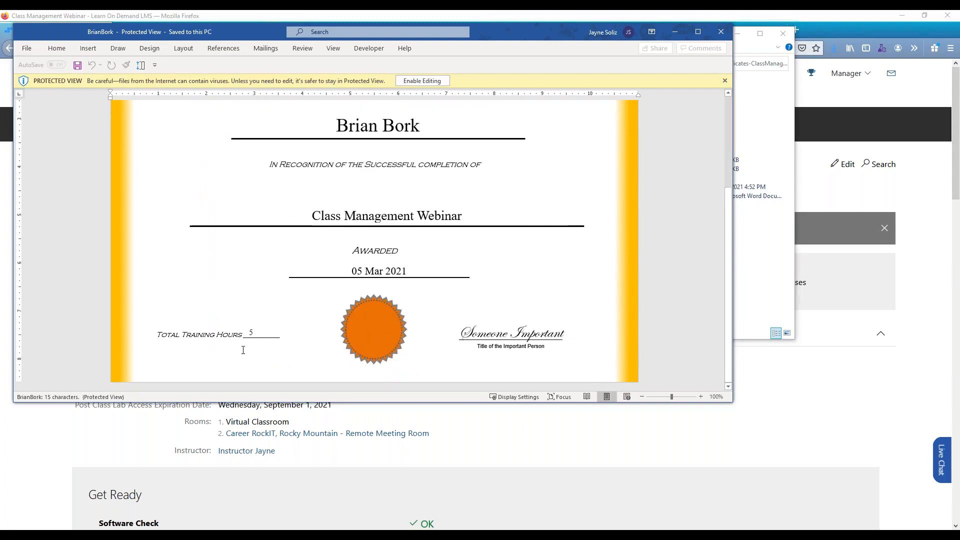
pyautogui.click(720, 31)
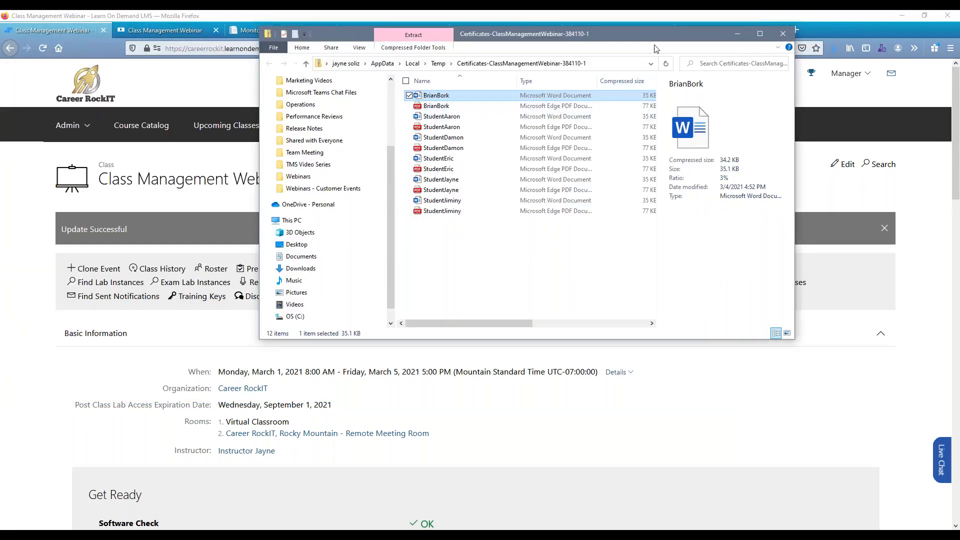
pyautogui.moveTo(653, 43); pyautogui.dragTo(649, 60)
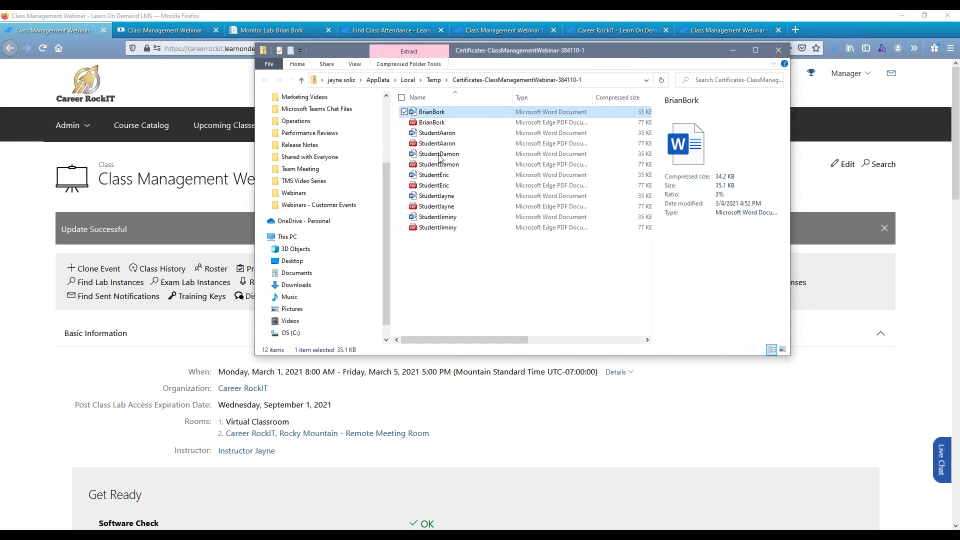
pyautogui.click(779, 50)
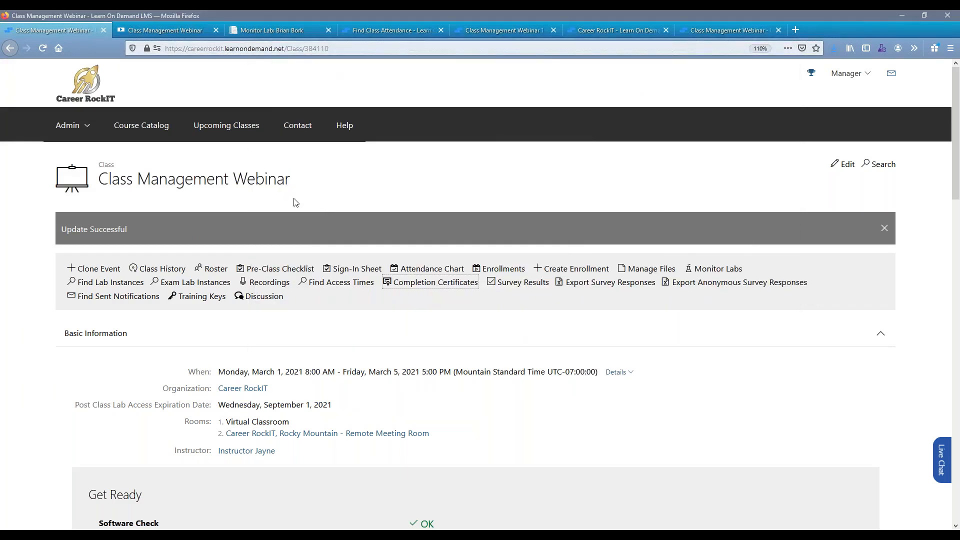
# Open the Class Management Webinar roster and review the students' completion statuses.
pyautogui.click(224, 271)
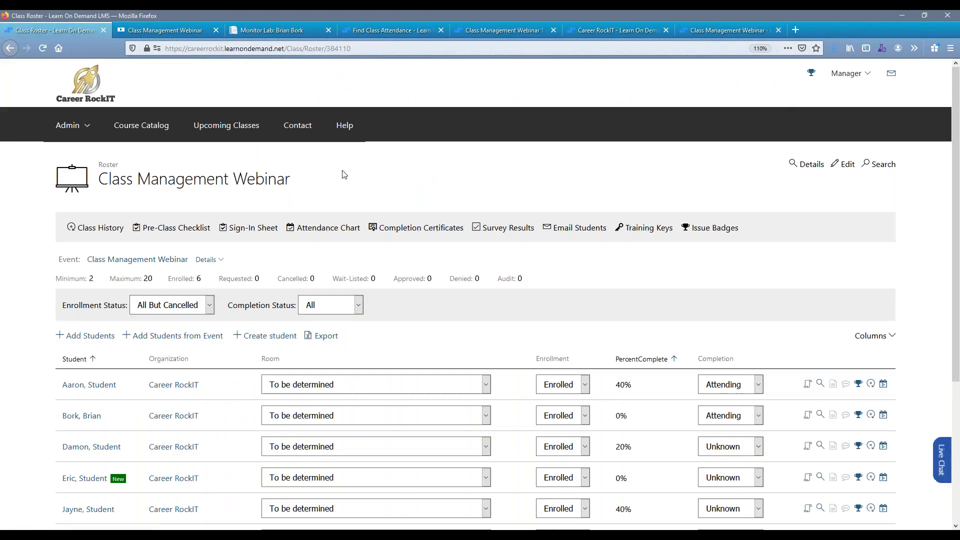
pyautogui.scroll(-3, 344, 173)
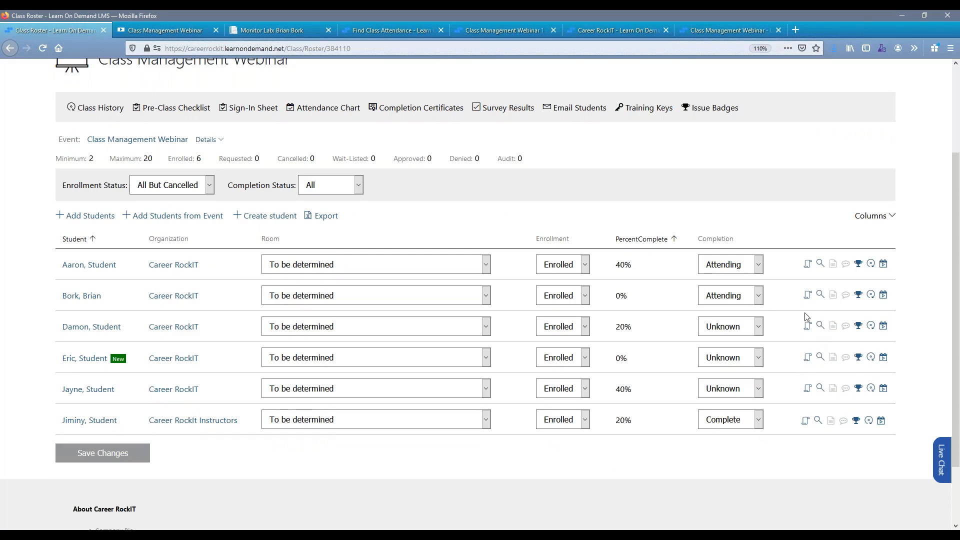
# Restore the Firefox window to a smaller size, switch to the student's Edge window and open the student's transcript.
pyautogui.doubleClick(630, 17)
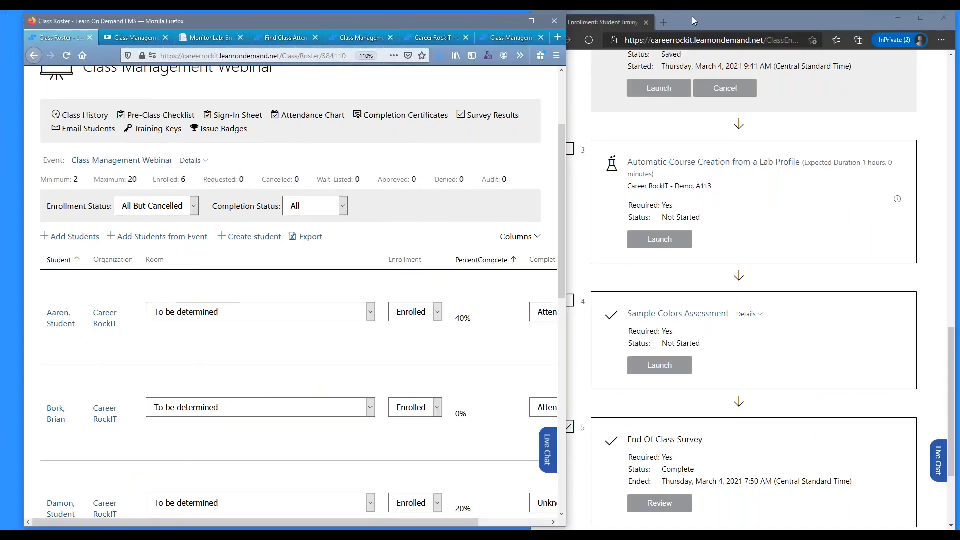
pyautogui.click(605, 113)
pyautogui.scroll(15, 605, 114)
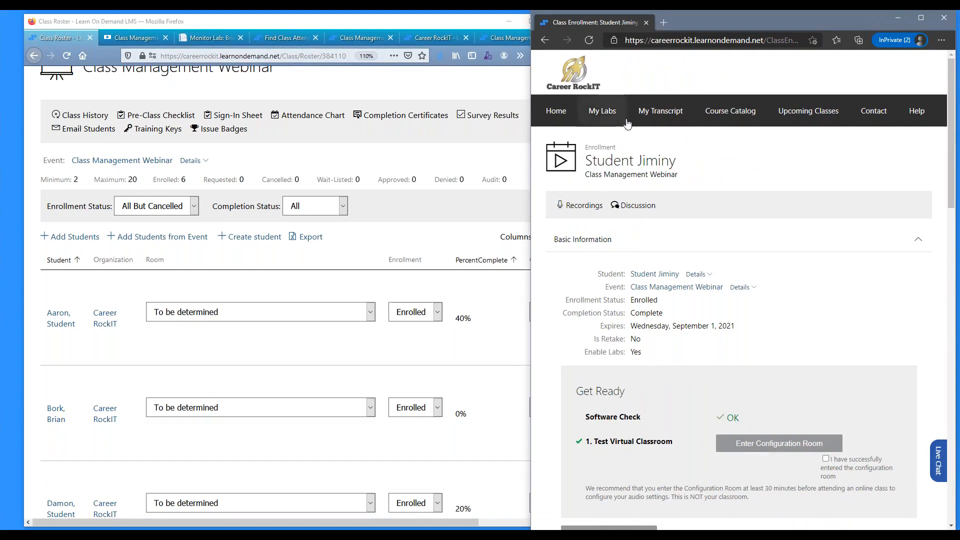
pyautogui.click(661, 111)
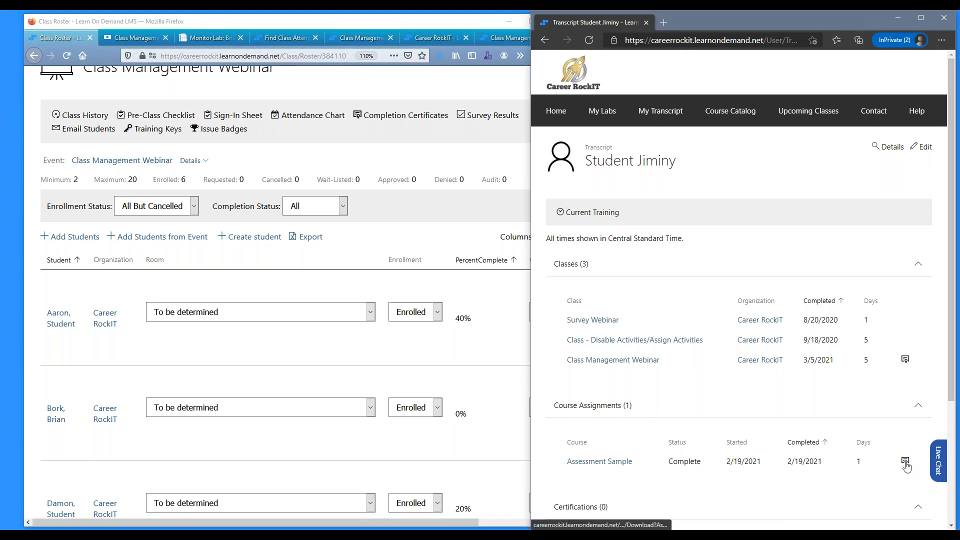
# Download the student's Class Management Webinar certificate using the Demo Certificate template, view the PDF and return to the transcript.
pyautogui.click(907, 360)
pyautogui.click(679, 240)
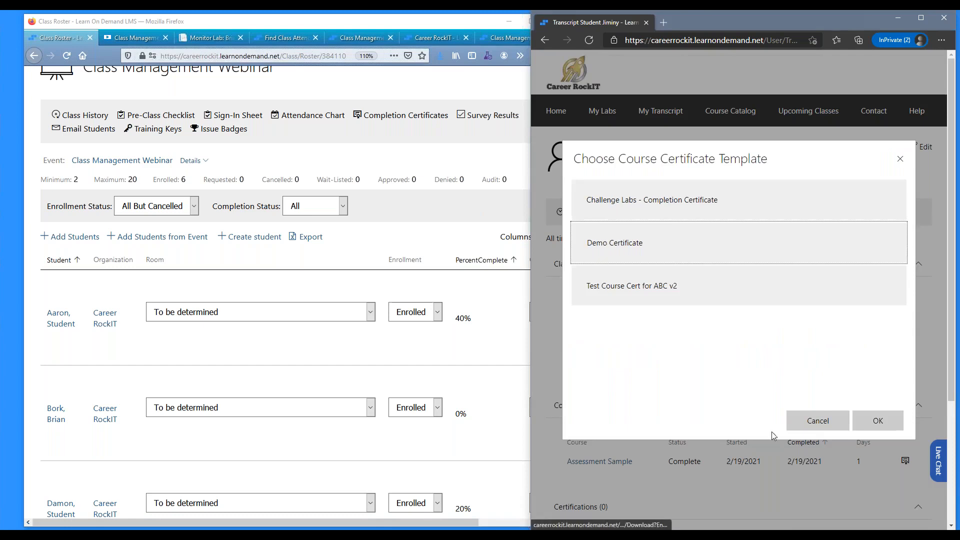
pyautogui.click(873, 422)
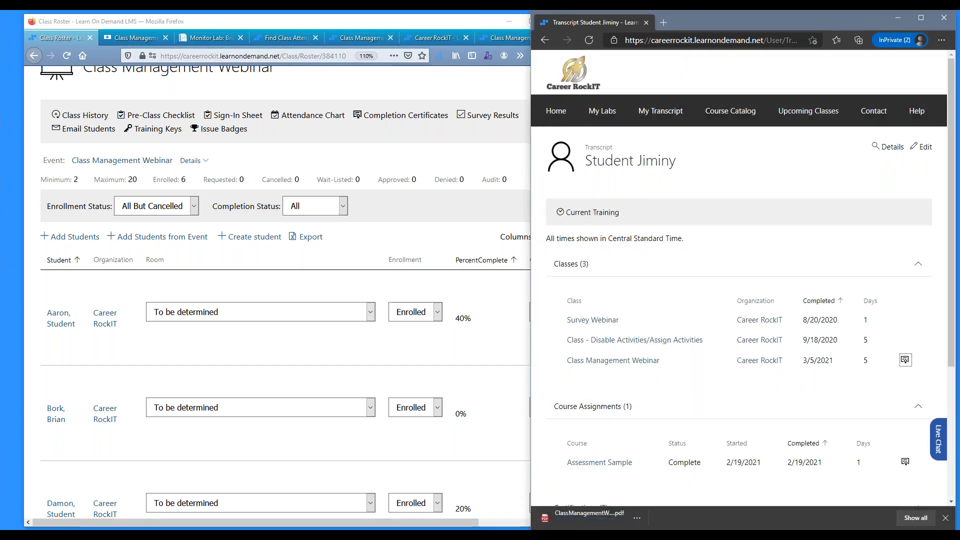
pyautogui.click(568, 523)
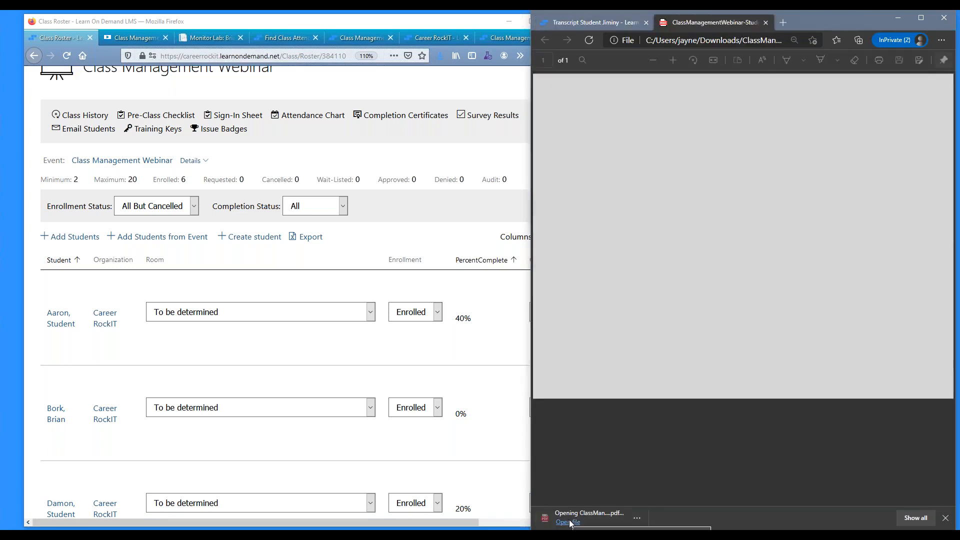
pyautogui.click(617, 23)
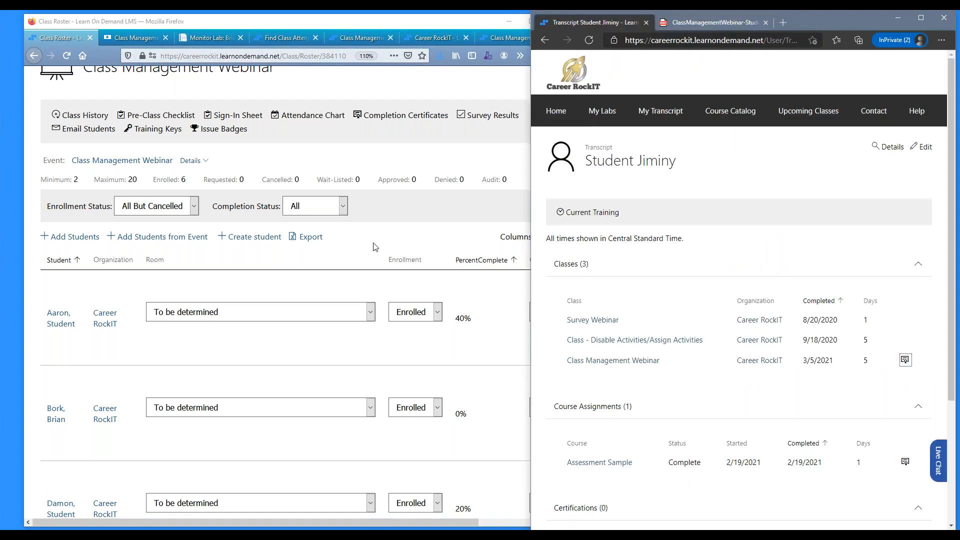
# Switch back to Firefox in a maximized window and return from the roster to the Class Management Webinar details.
pyautogui.doubleClick(375, 21)
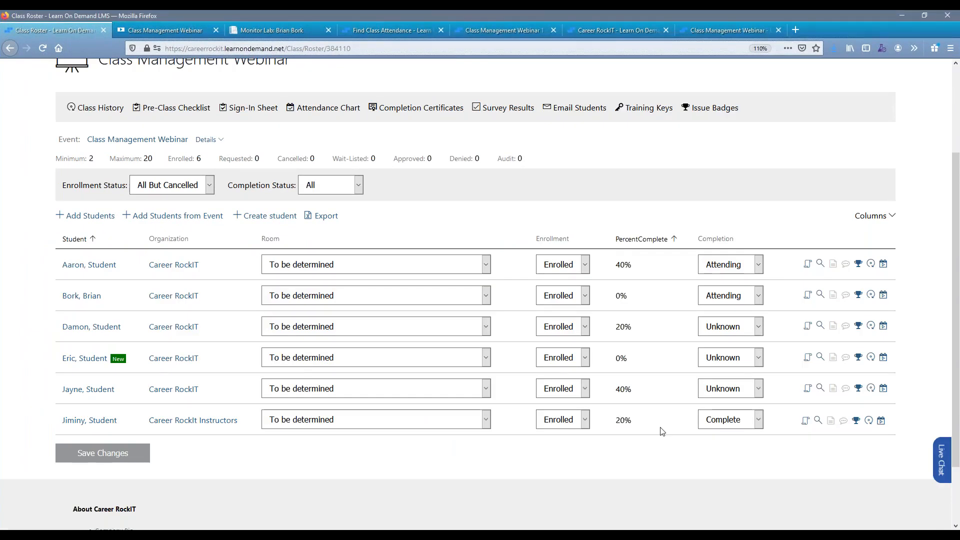
pyautogui.scroll(3, 520, 178)
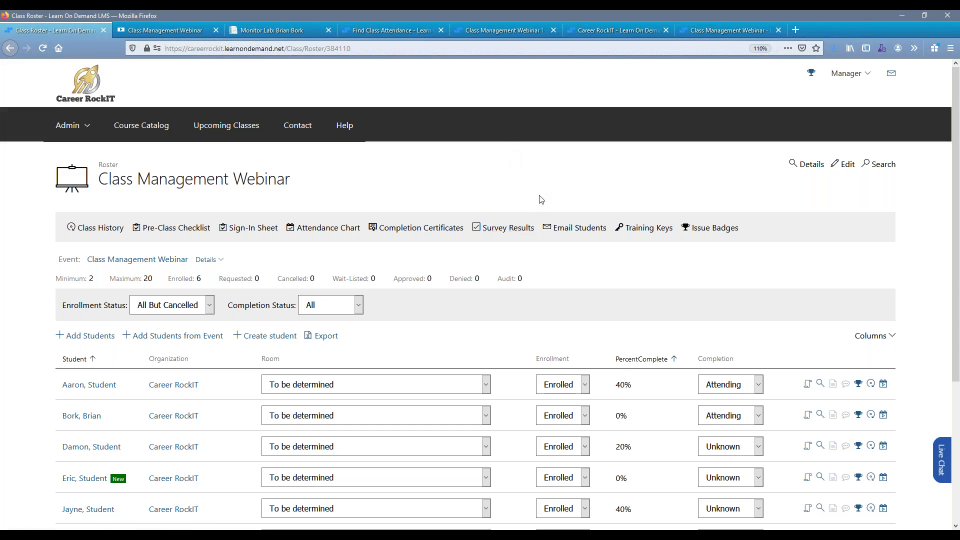
pyautogui.click(807, 165)
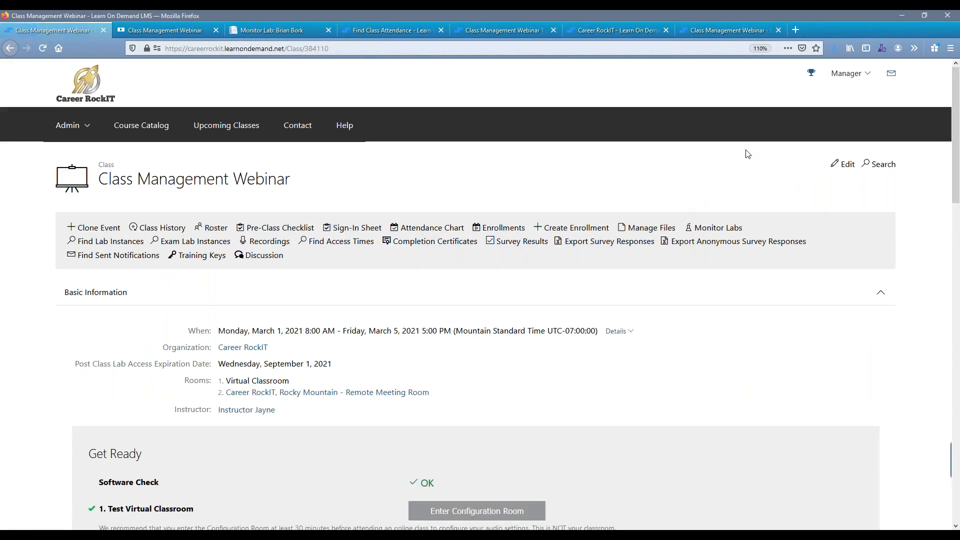
# In the student's Edge window, open the Class Management Webinar enrollment from the transcript and view the End Of Class Survey activity.
pyautogui.doubleClick(790, 13)
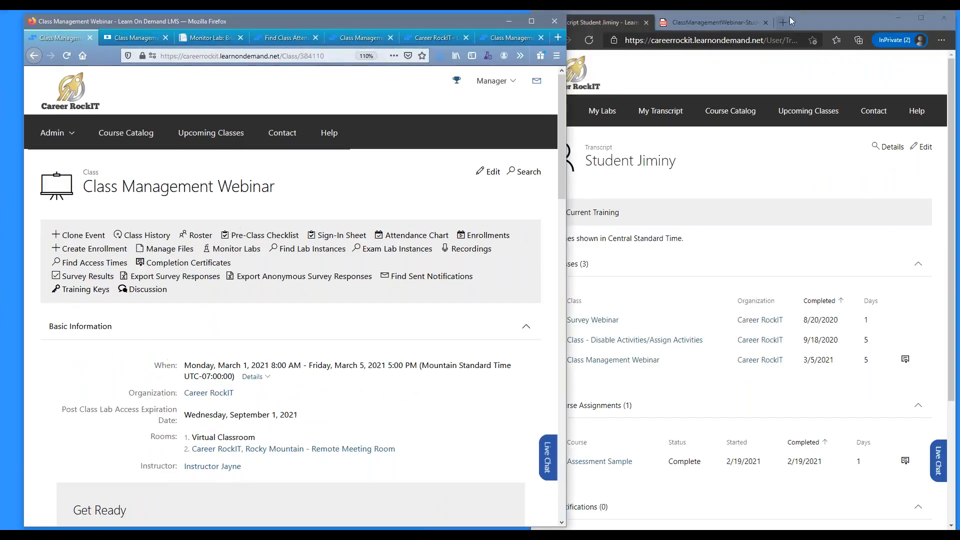
pyautogui.click(802, 16)
pyautogui.scroll(-3, 625, 183)
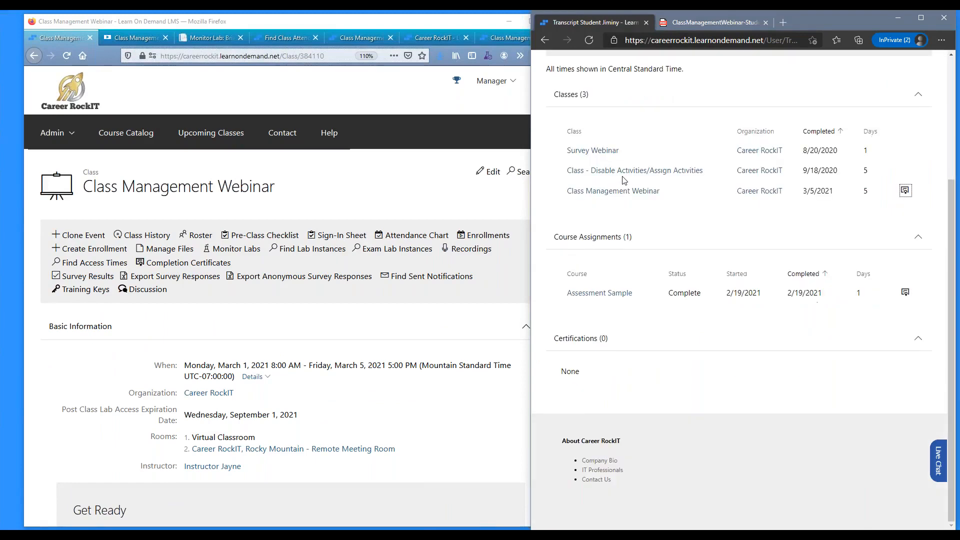
pyautogui.scroll(3, 624, 184)
pyautogui.scroll(-3, 625, 184)
pyautogui.click(624, 193)
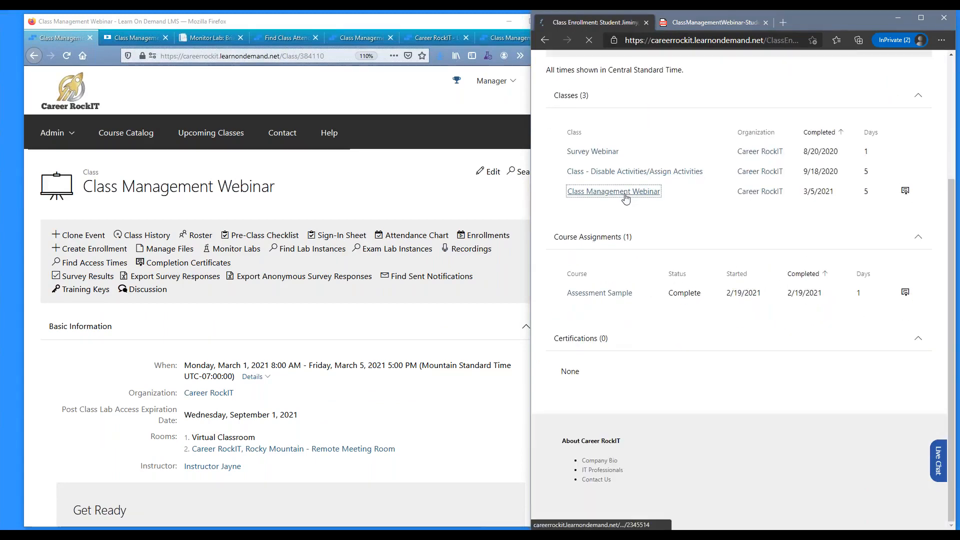
pyautogui.scroll(-5, 625, 198)
pyautogui.scroll(-12, 625, 198)
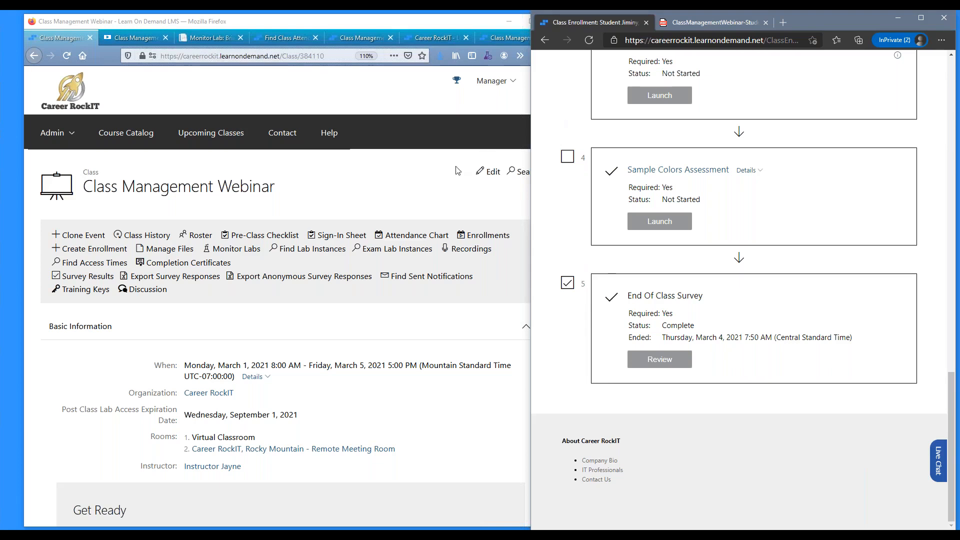
# Switch to Firefox, open the Career RockIT organization for editing and review the default survey settings in its preferences.
pyautogui.click(415, 186)
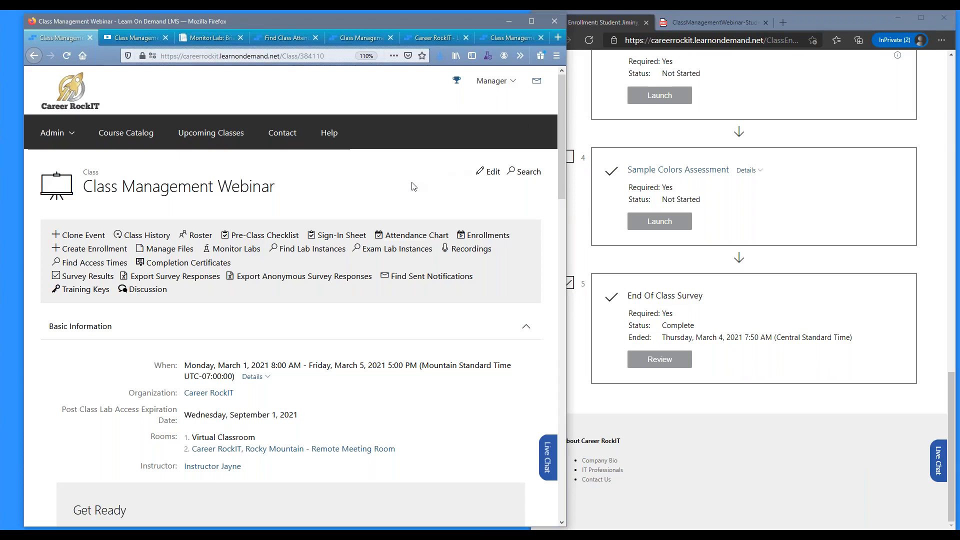
pyautogui.doubleClick(425, 22)
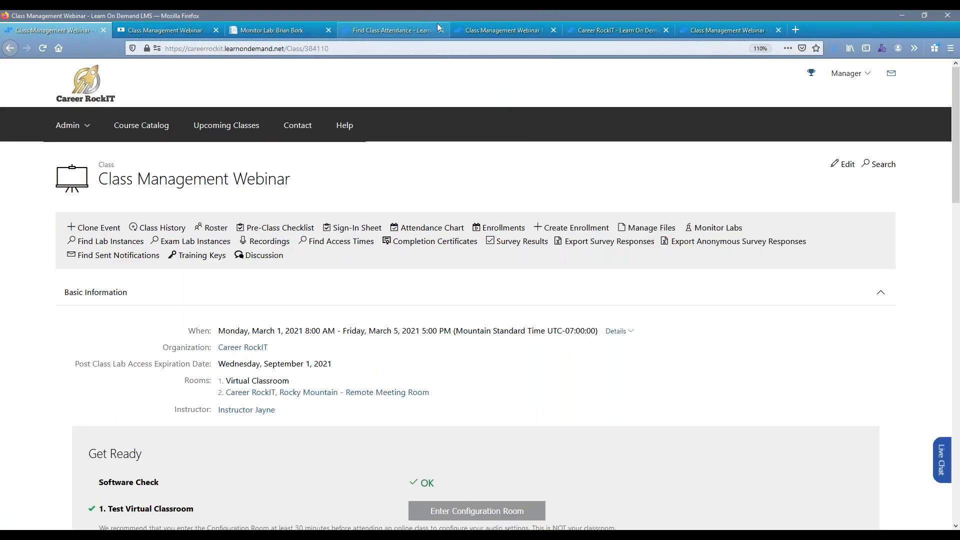
pyautogui.click(600, 31)
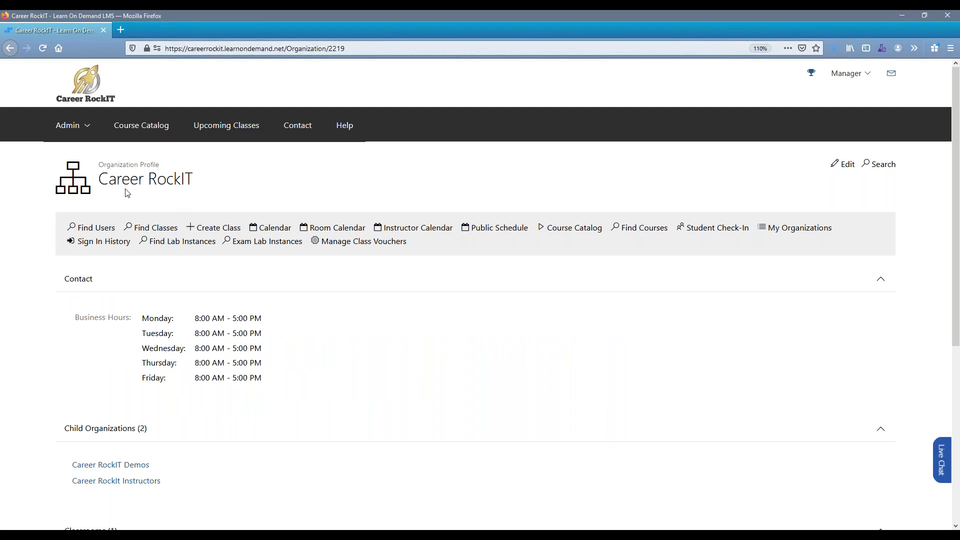
pyautogui.click(846, 165)
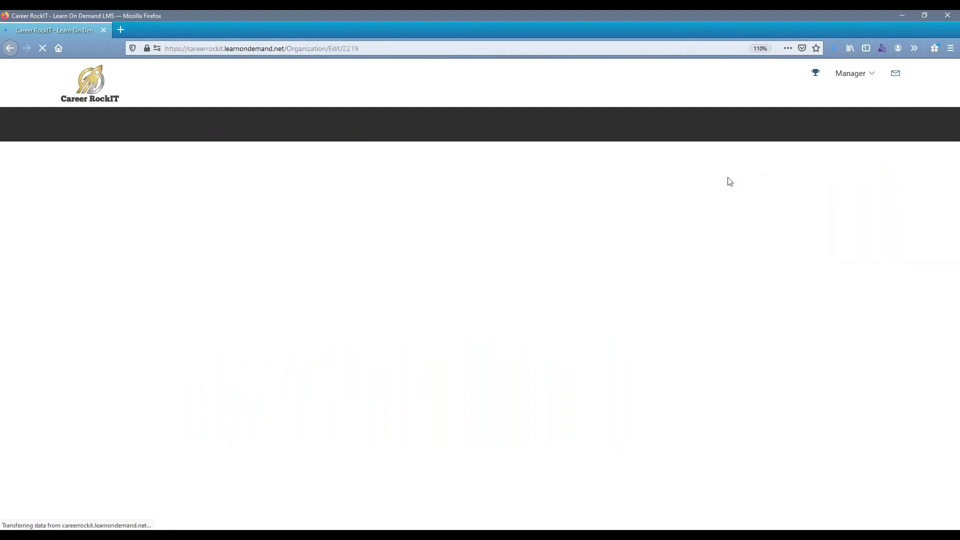
pyautogui.click(133, 227)
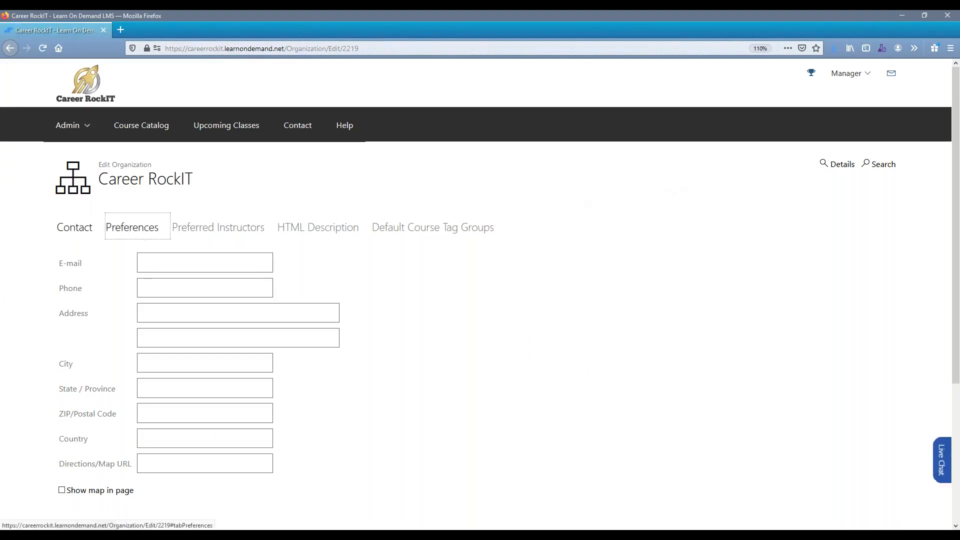
pyautogui.scroll(-10, 480, 300)
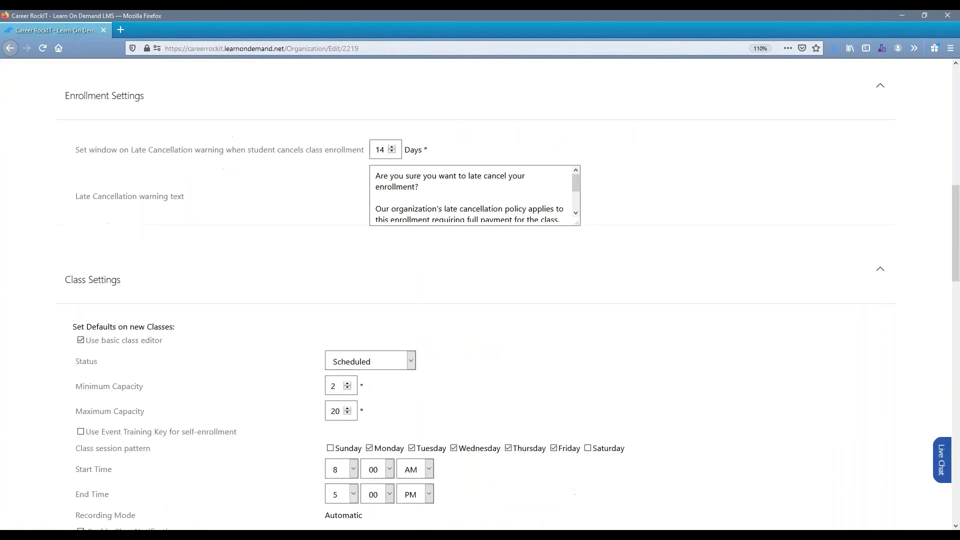
pyautogui.scroll(-10, 480, 300)
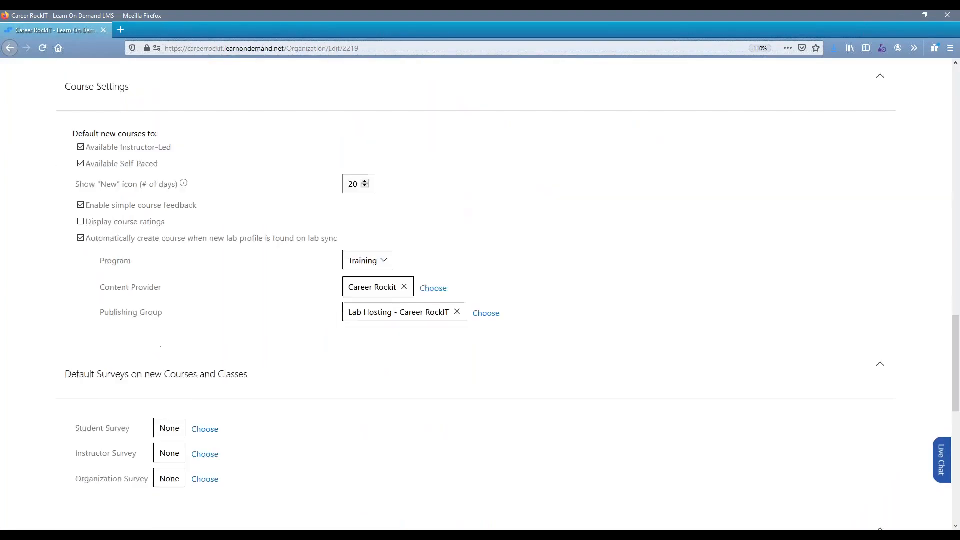
pyautogui.scroll(-5, 480, 300)
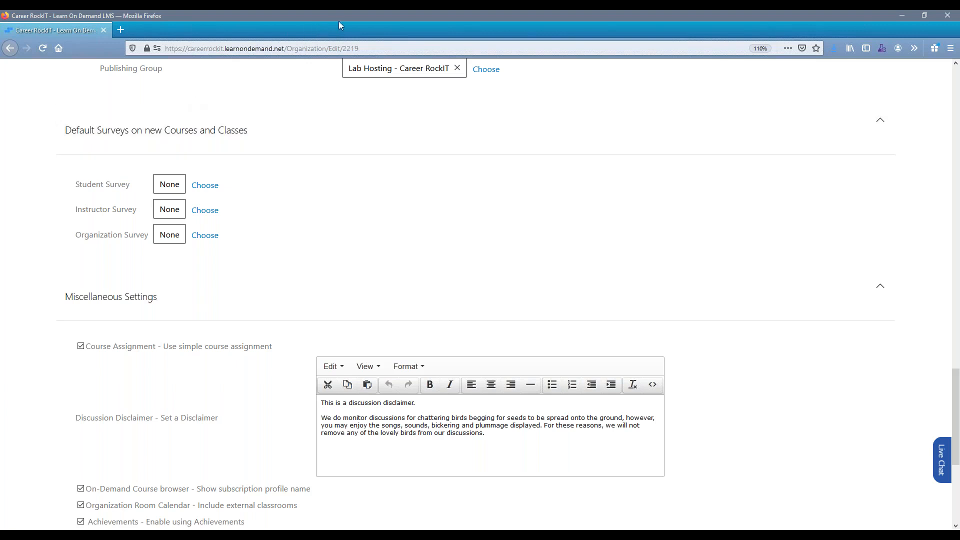
# Close the organization's window and look over the open Class Management Webinar 1 and Find Class Attendance pages.
pyautogui.doubleClick(481, 20)
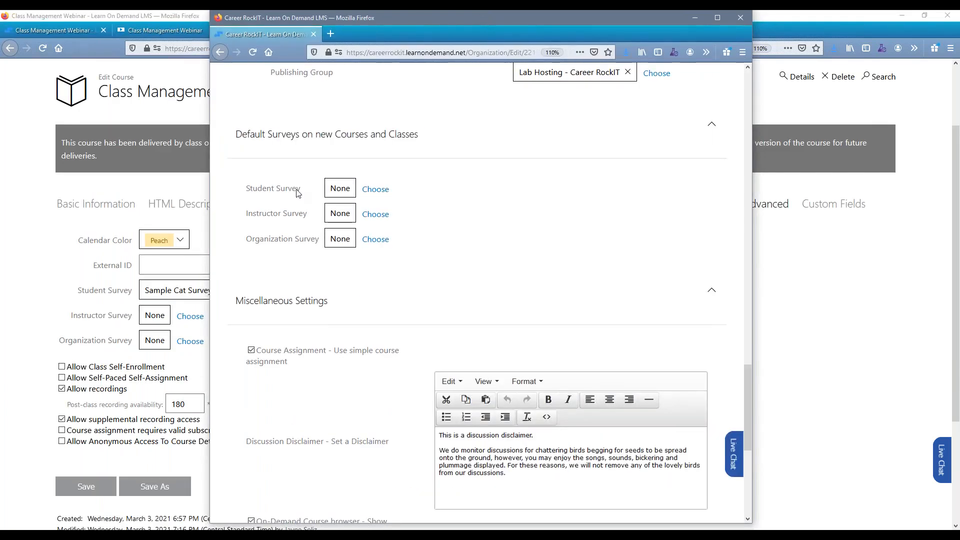
pyautogui.click(741, 18)
pyautogui.click(500, 30)
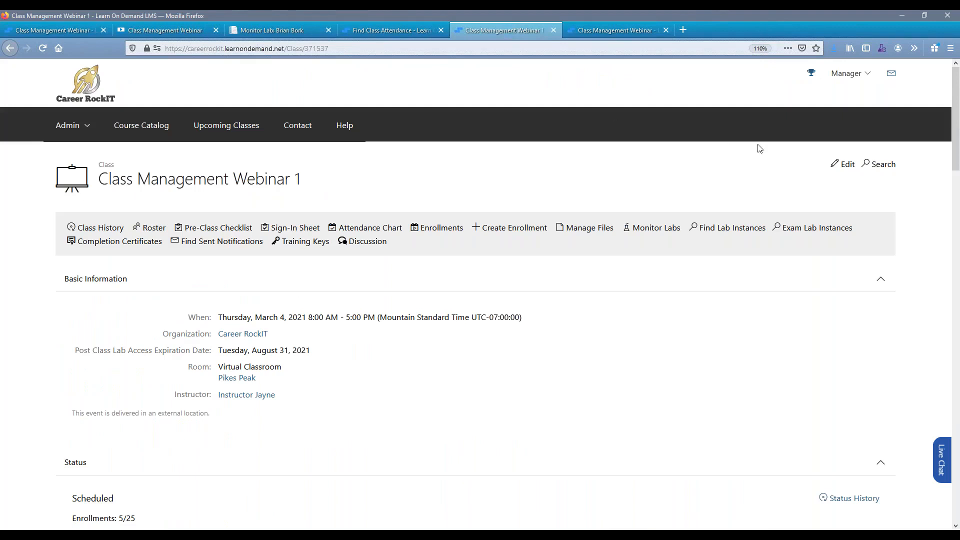
pyautogui.click(383, 28)
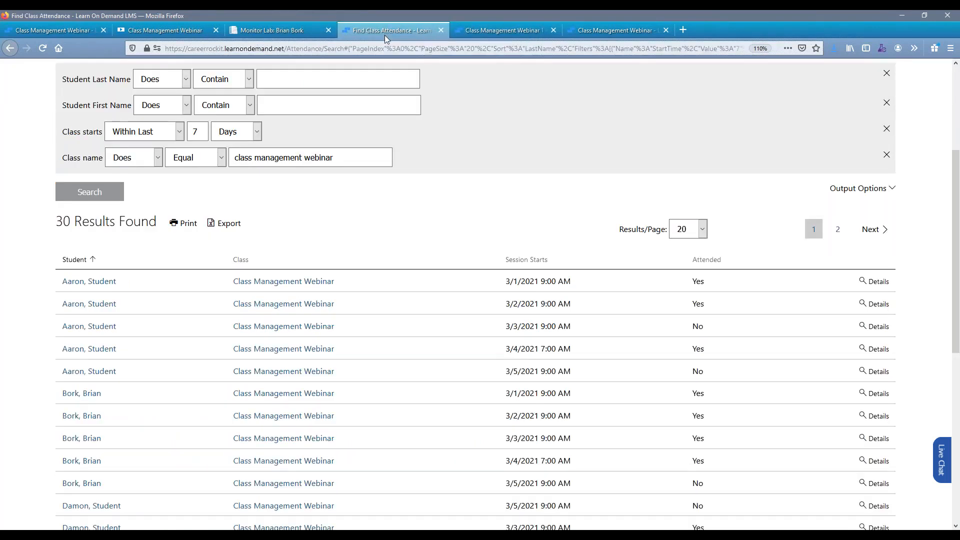
pyautogui.click(481, 31)
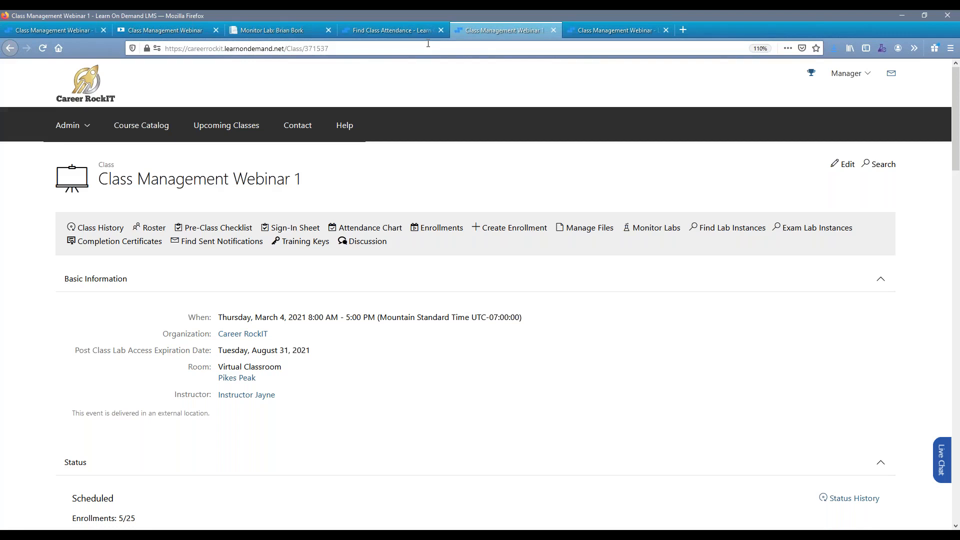
# Open the Class Management Webinar class for editing and show its advanced settings.
pyautogui.click(76, 30)
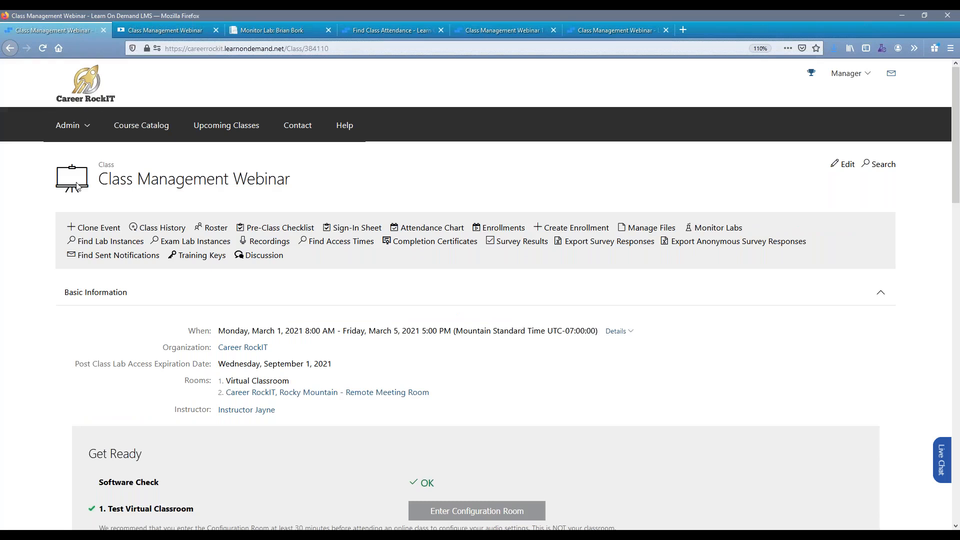
pyautogui.click(843, 165)
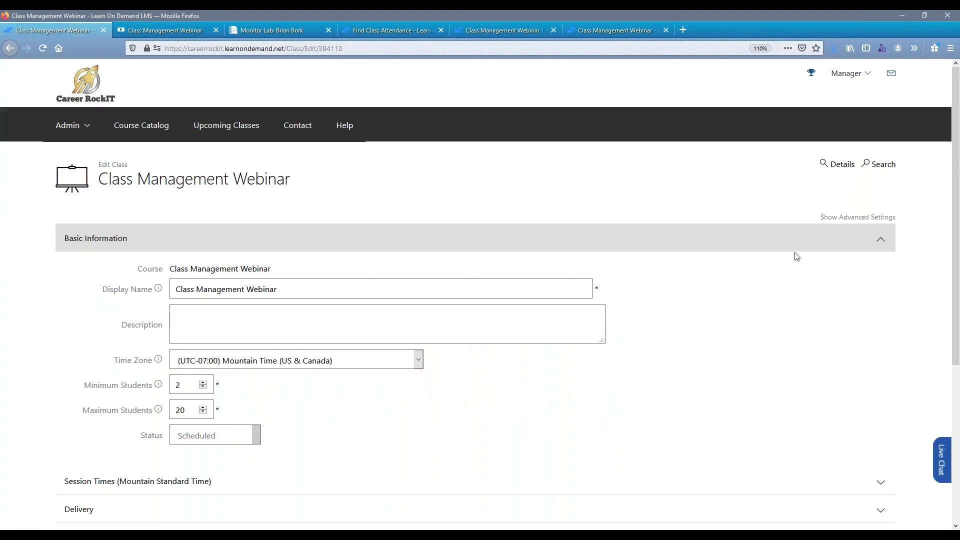
pyautogui.click(838, 217)
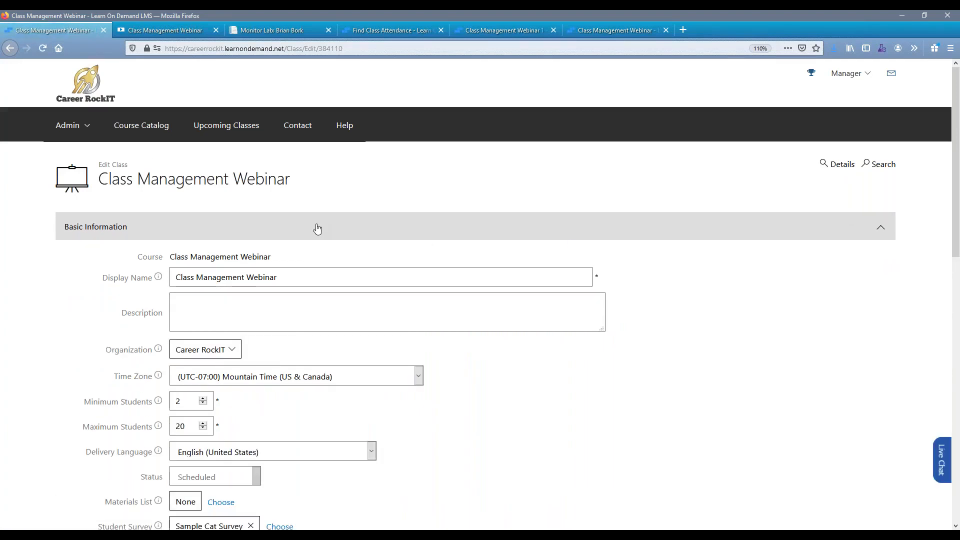
# Review the class's student survey availability options, its days-after-event limit, and the instructor and organization survey settings.
pyautogui.scroll(-3, 313, 223)
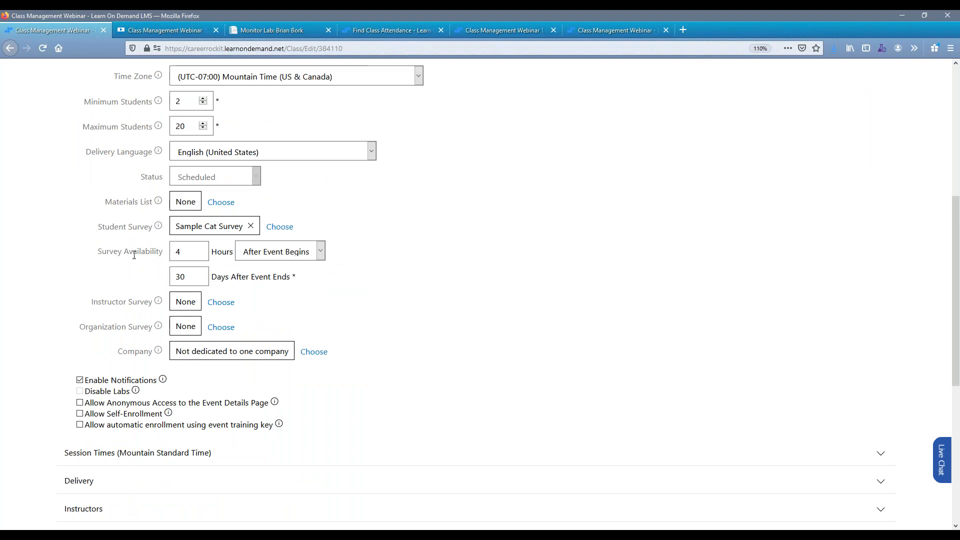
pyautogui.click(279, 256)
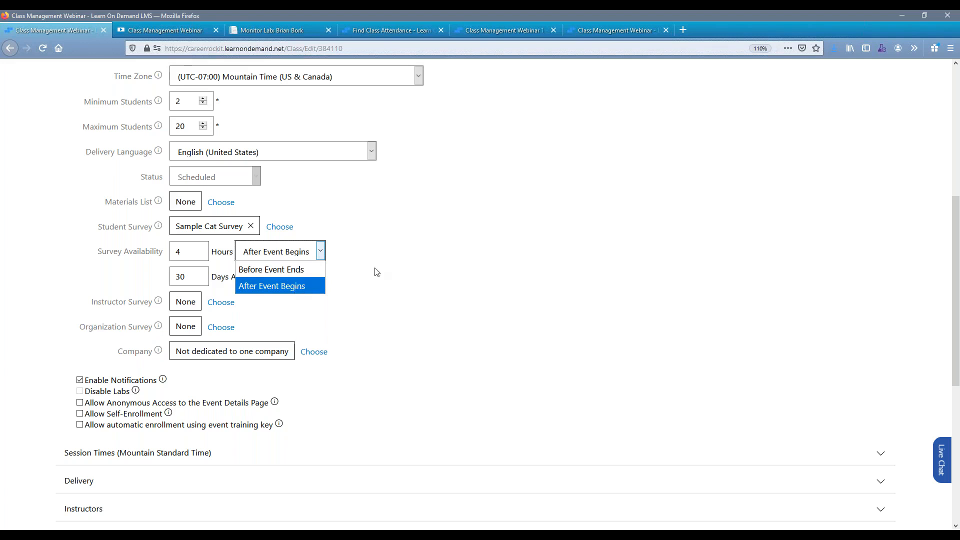
pyautogui.click(238, 298)
pyautogui.click(172, 281)
pyautogui.moveTo(172, 281); pyautogui.dragTo(118, 274)
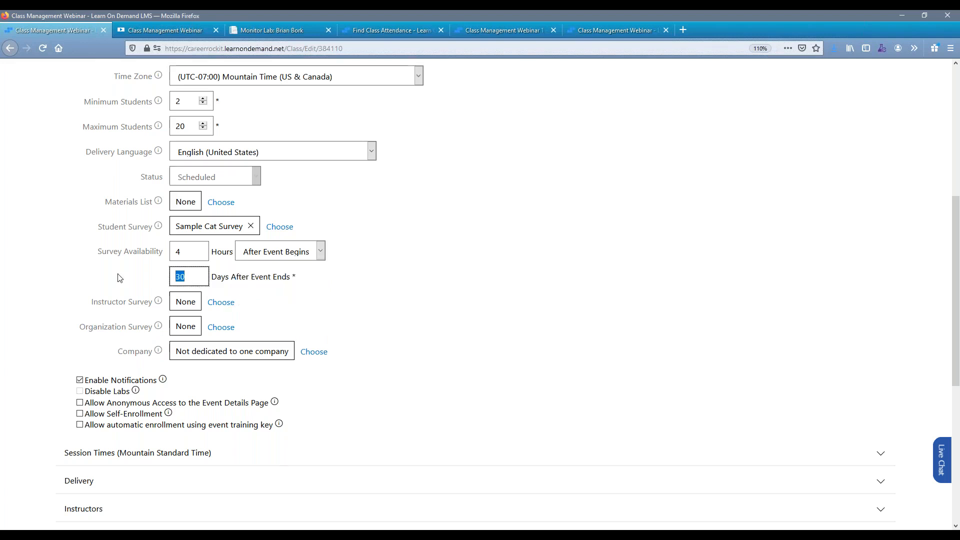
pyautogui.click(116, 274)
pyautogui.moveTo(85, 305); pyautogui.dragTo(153, 302)
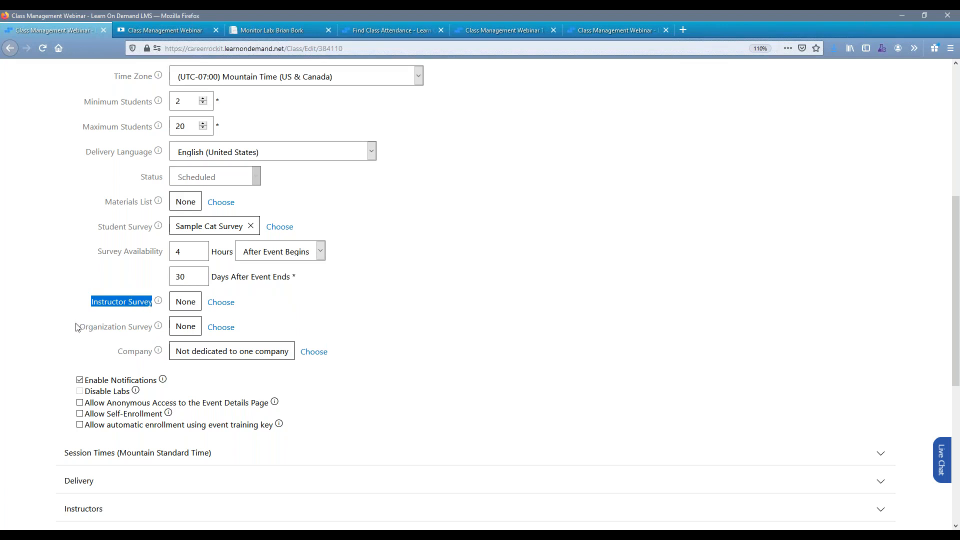
pyautogui.moveTo(78, 327); pyautogui.dragTo(154, 338)
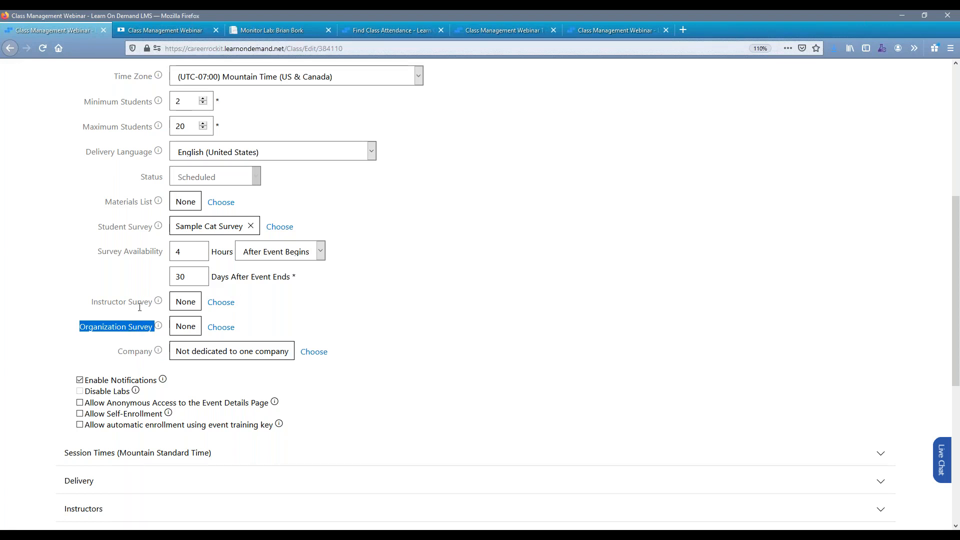
pyautogui.click(60, 240)
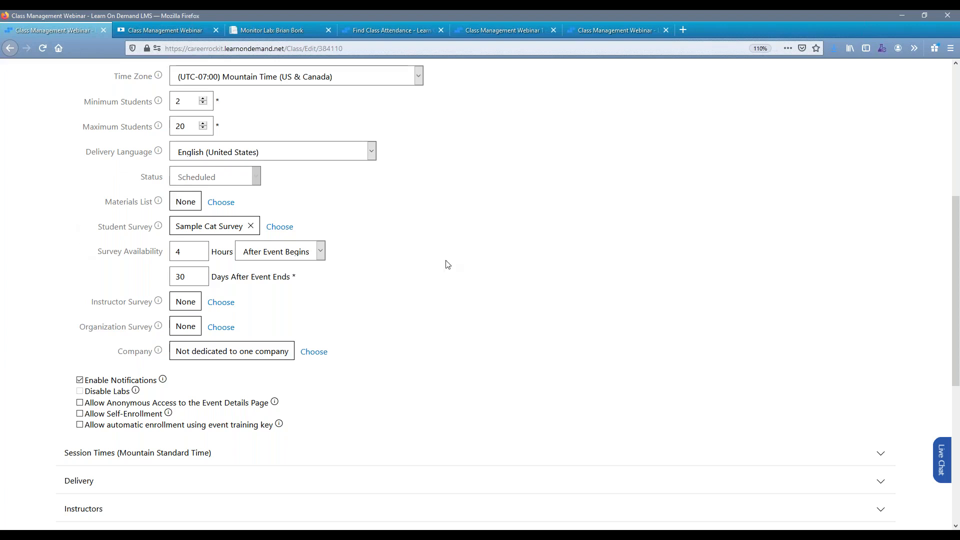
# Return to the class details, open its survey results in a new window and view who responded and when.
pyautogui.scroll(6, 639, 289)
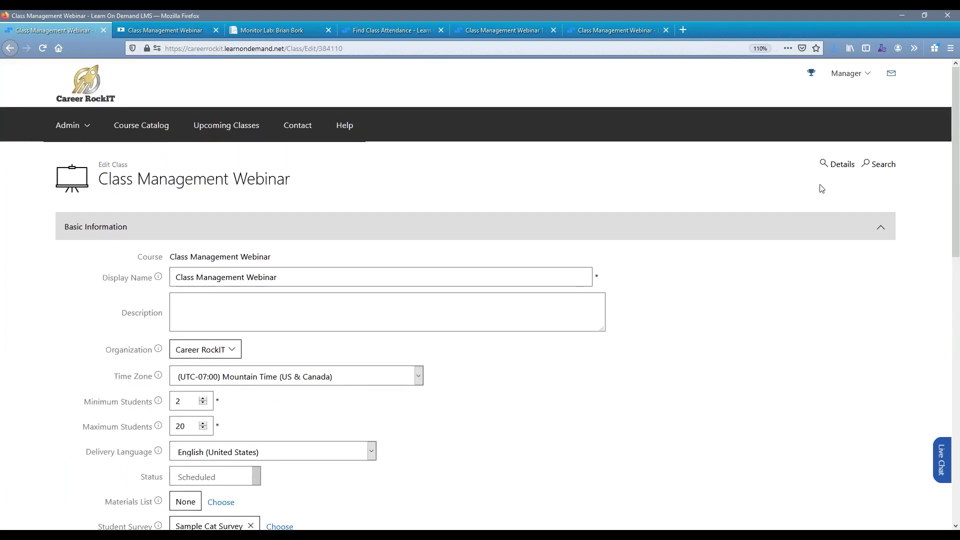
pyautogui.click(842, 165)
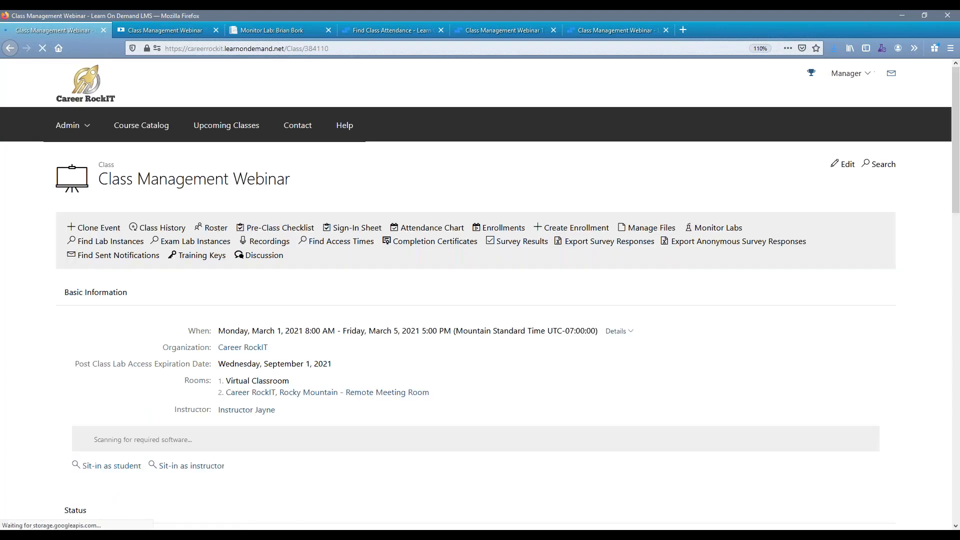
pyautogui.rightClick(524, 250)
pyautogui.click(550, 256)
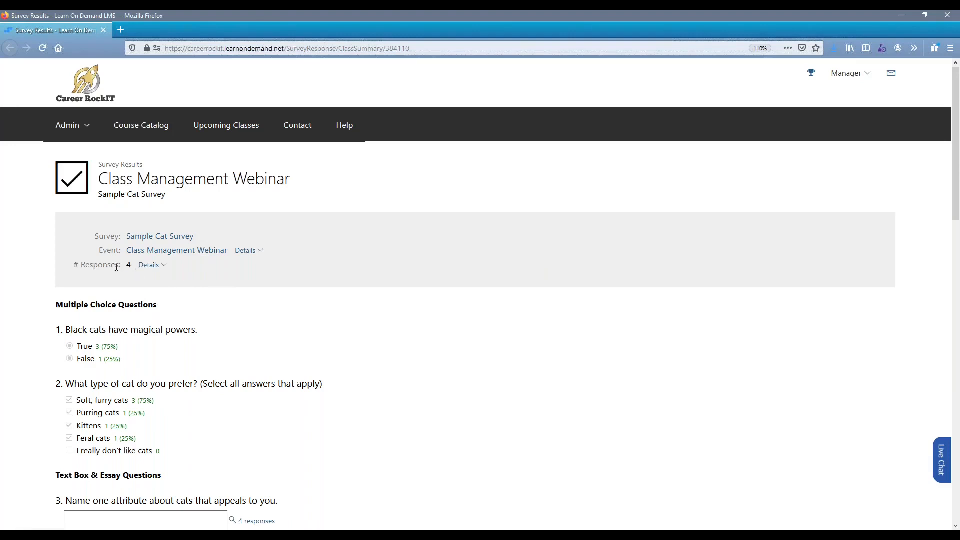
pyautogui.click(150, 265)
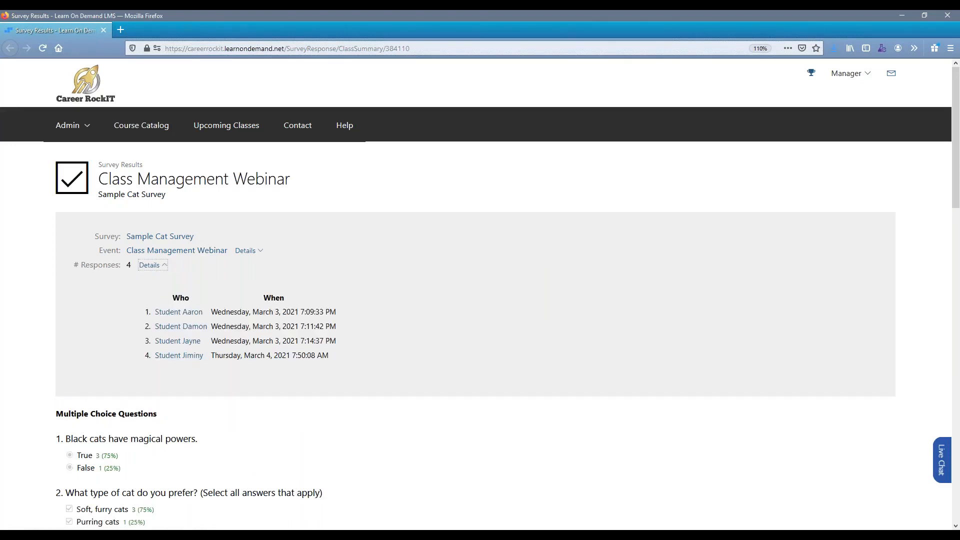
pyautogui.click(149, 266)
# Review the multiple choice results and open the submitted answers for text questions 3 and 4A.
pyautogui.scroll(-3, 175, 320)
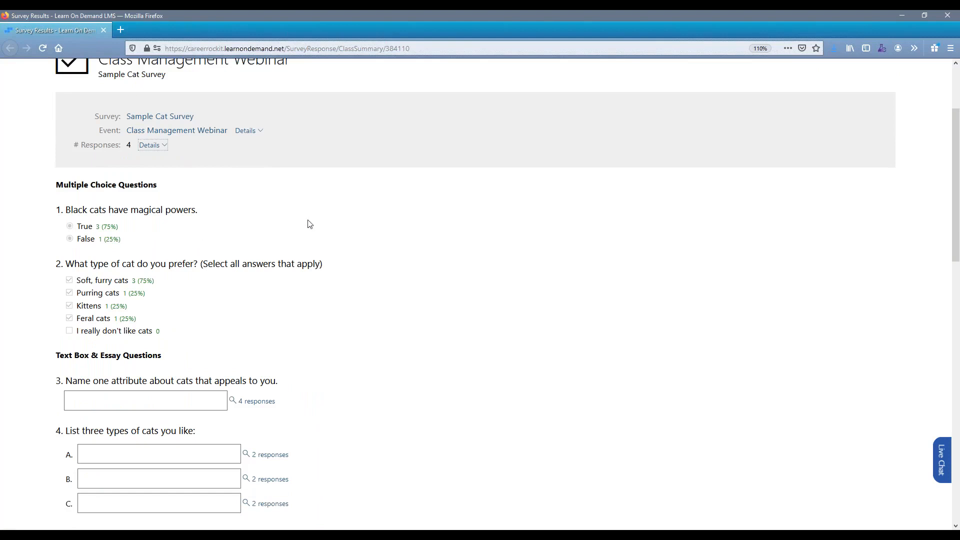
pyautogui.scroll(-2, 536, 223)
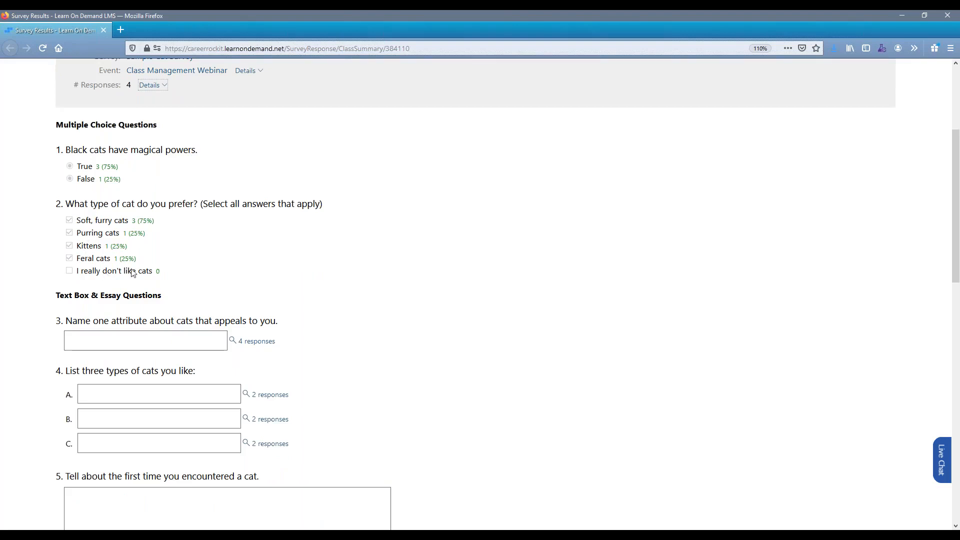
pyautogui.scroll(-4, 292, 221)
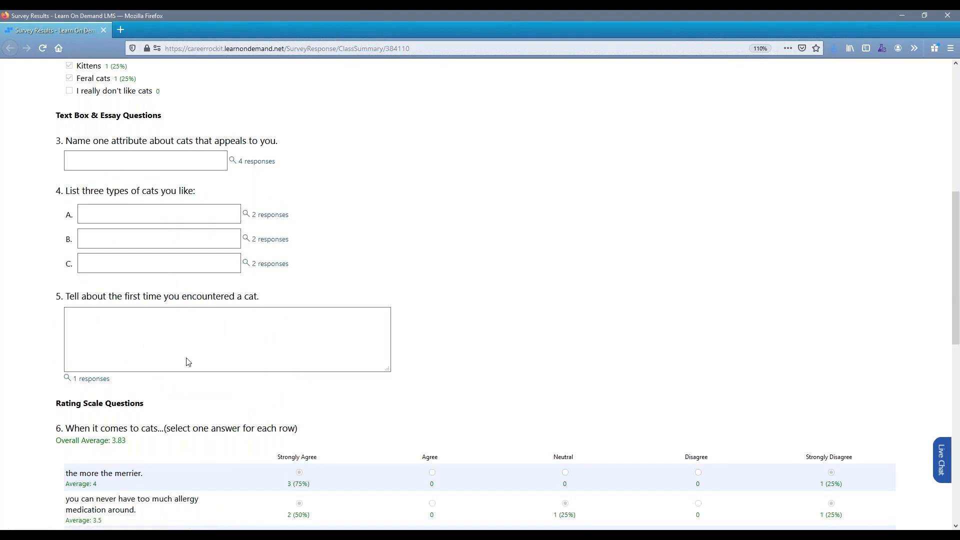
pyautogui.click(252, 165)
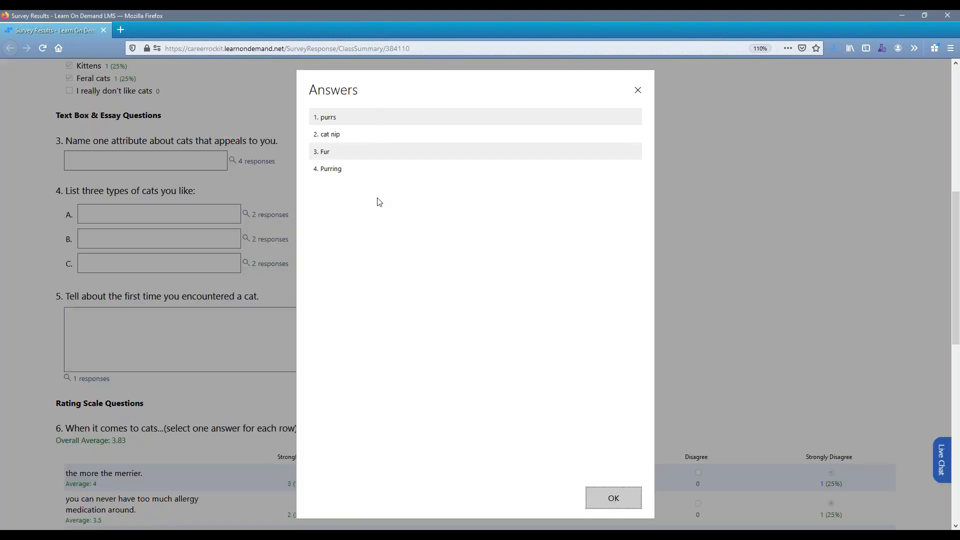
pyautogui.click(639, 91)
pyautogui.click(284, 215)
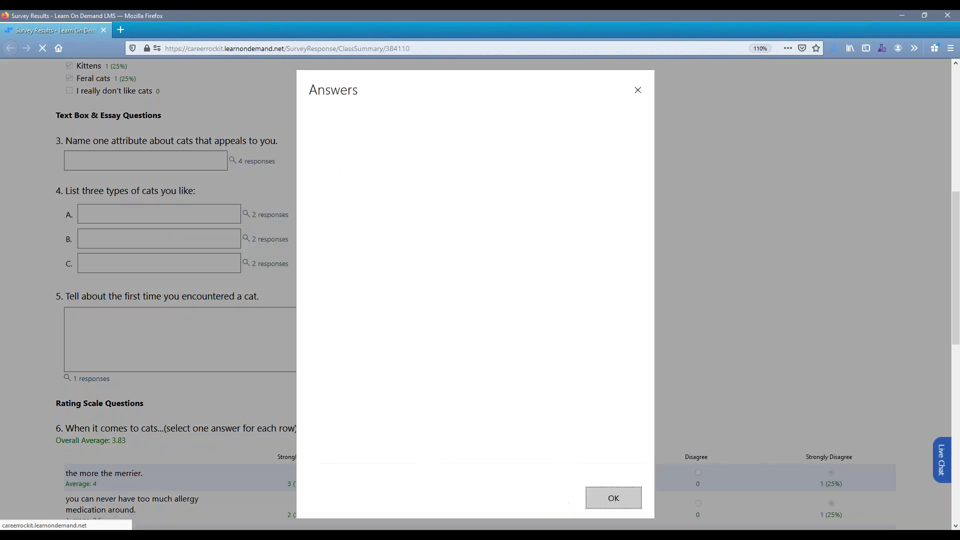
pyautogui.click(638, 90)
# Examine the rating scale averages for question 6 and the matrix results for questions 7 and 8.
pyautogui.scroll(-5, 347, 197)
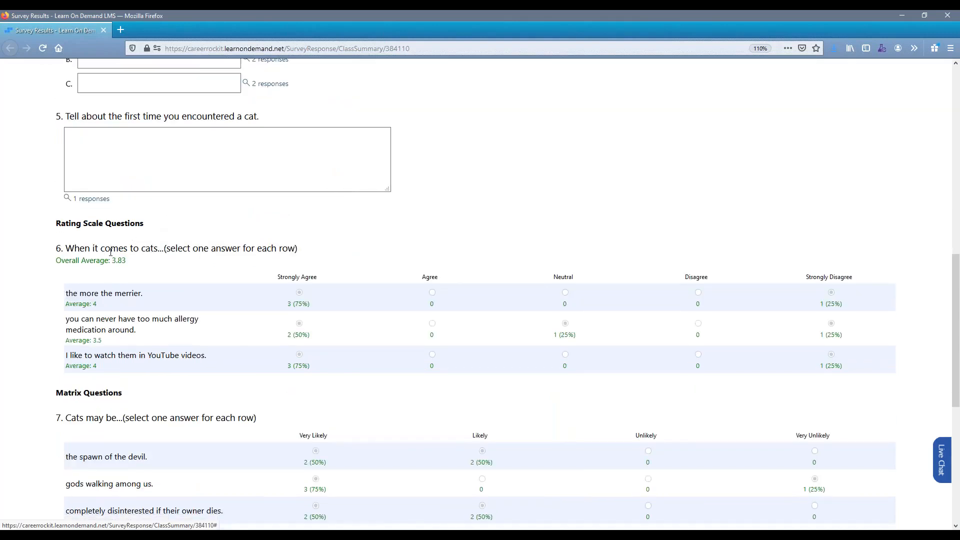
pyautogui.scroll(-3, 111, 251)
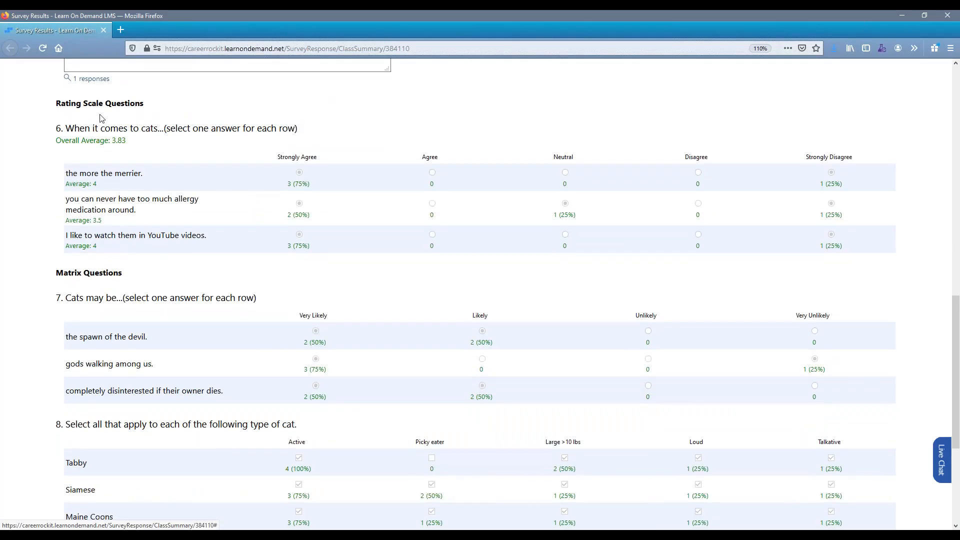
pyautogui.moveTo(79, 185); pyautogui.dragTo(66, 185)
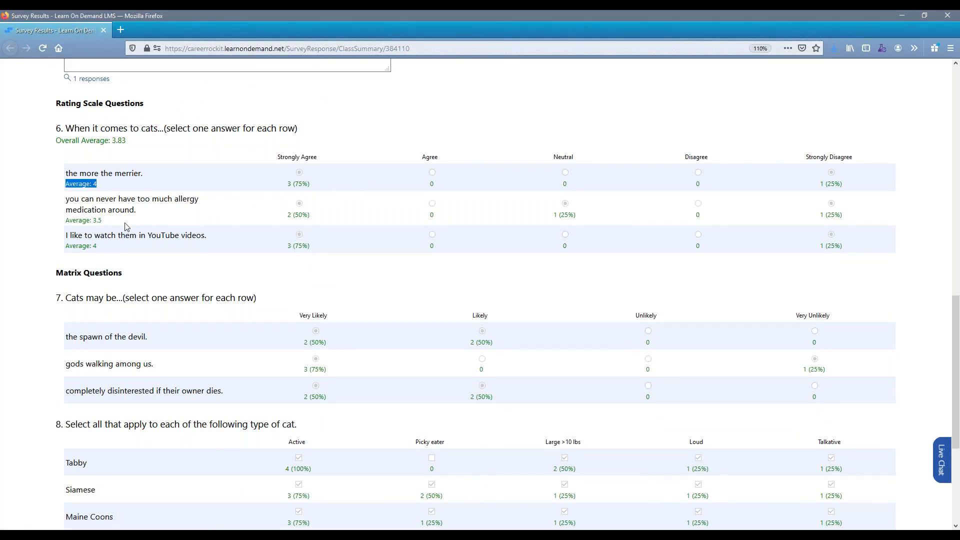
pyautogui.moveTo(102, 221); pyautogui.dragTo(68, 220)
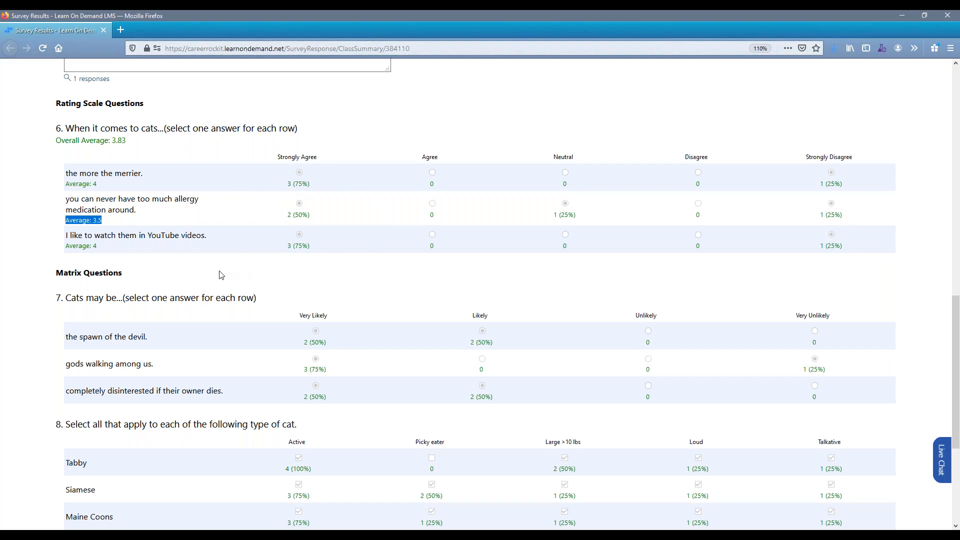
pyautogui.scroll(-2, 221, 273)
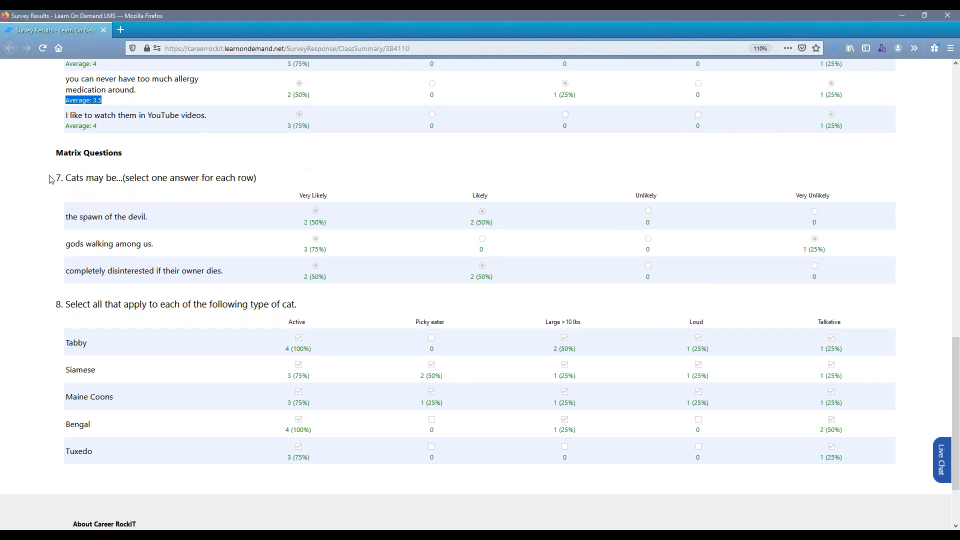
pyautogui.moveTo(51, 179); pyautogui.dragTo(259, 174)
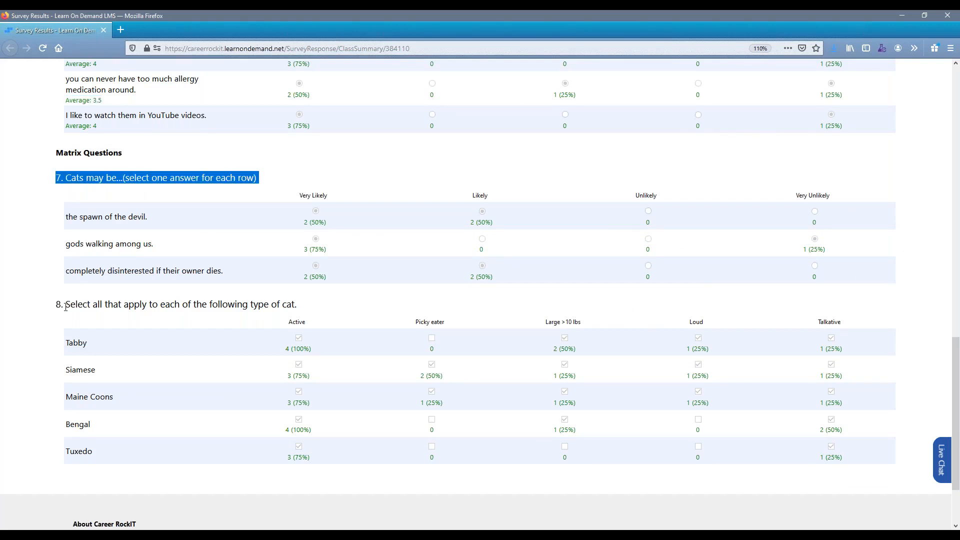
pyautogui.moveTo(65, 306); pyautogui.dragTo(321, 311)
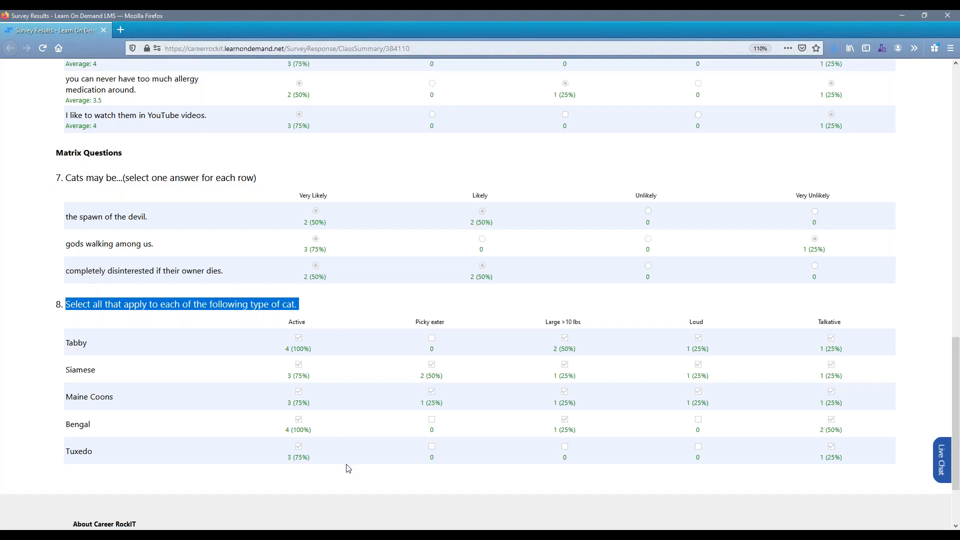
pyautogui.click(330, 165)
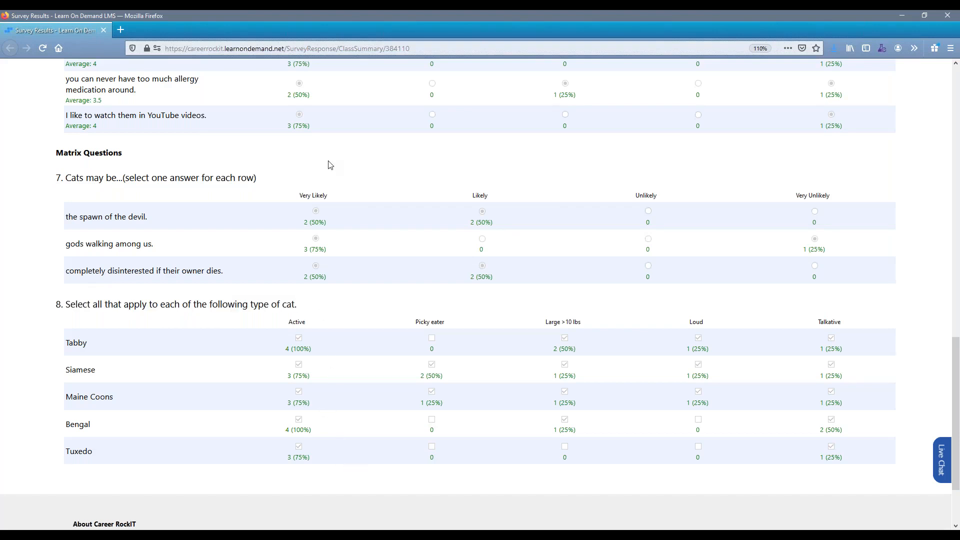
# Close the survey results window and return to the Class Management Webinar class page.
pyautogui.scroll(10, 300, 169)
pyautogui.scroll(3, 288, 168)
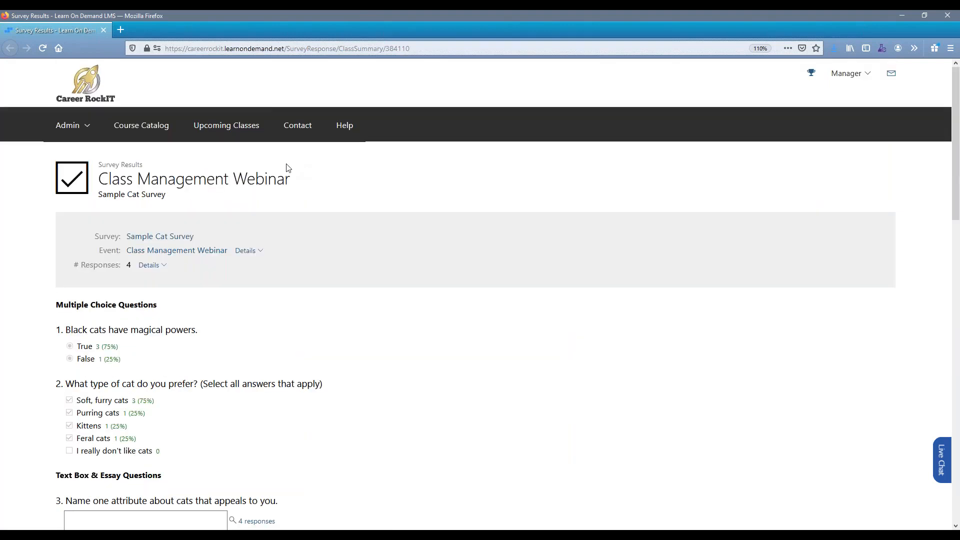
pyautogui.doubleClick(769, 16)
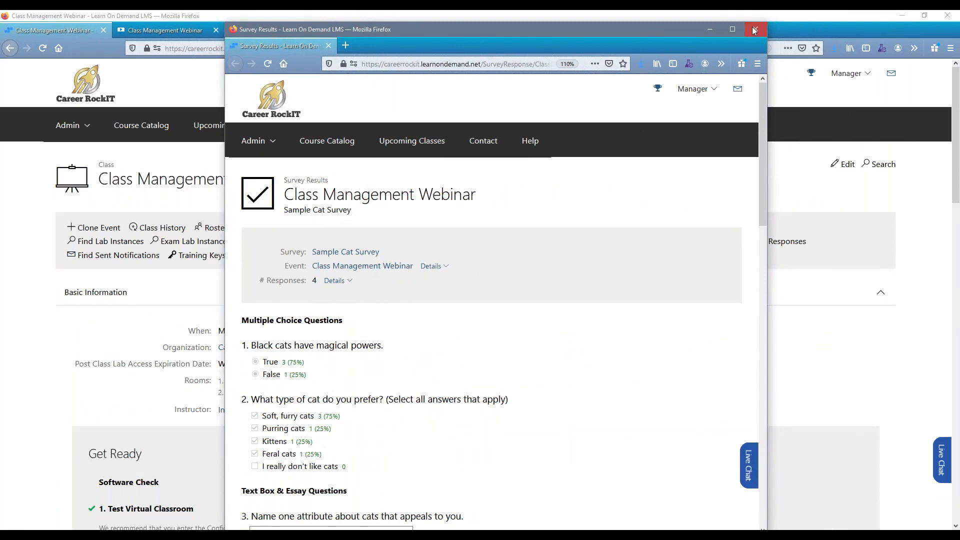
pyautogui.click(754, 29)
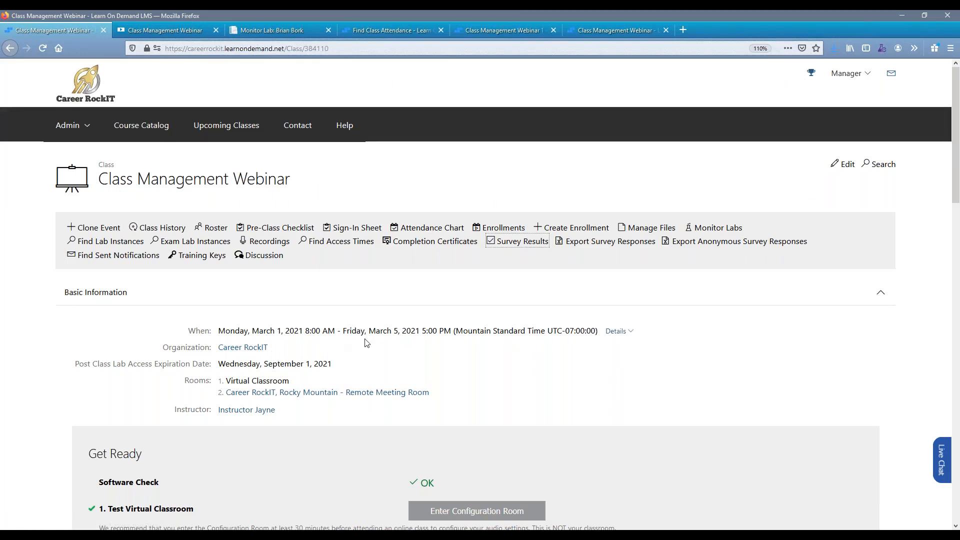
pyautogui.click(403, 190)
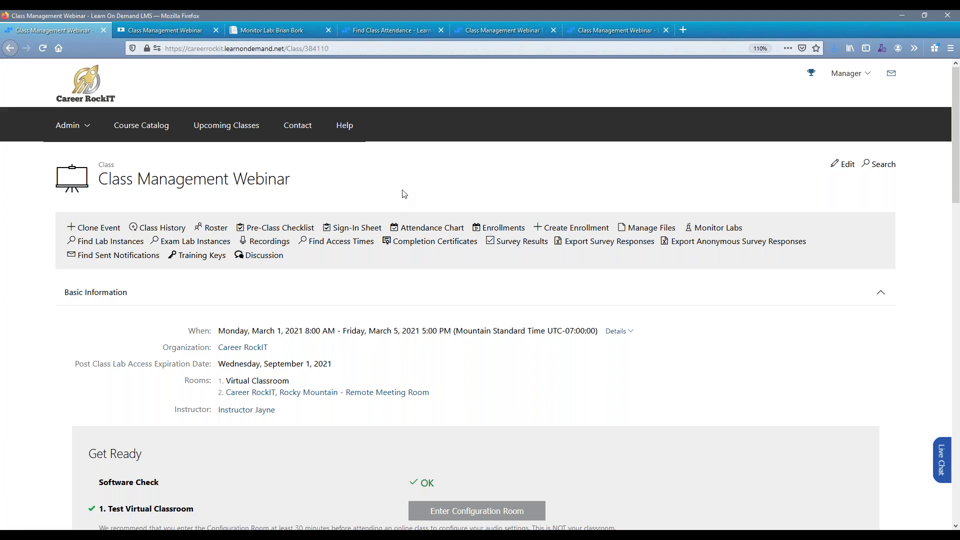
# Open the class discussion board and view the Hubs and switches and HTTP posts under General Questions.
pyautogui.click(260, 256)
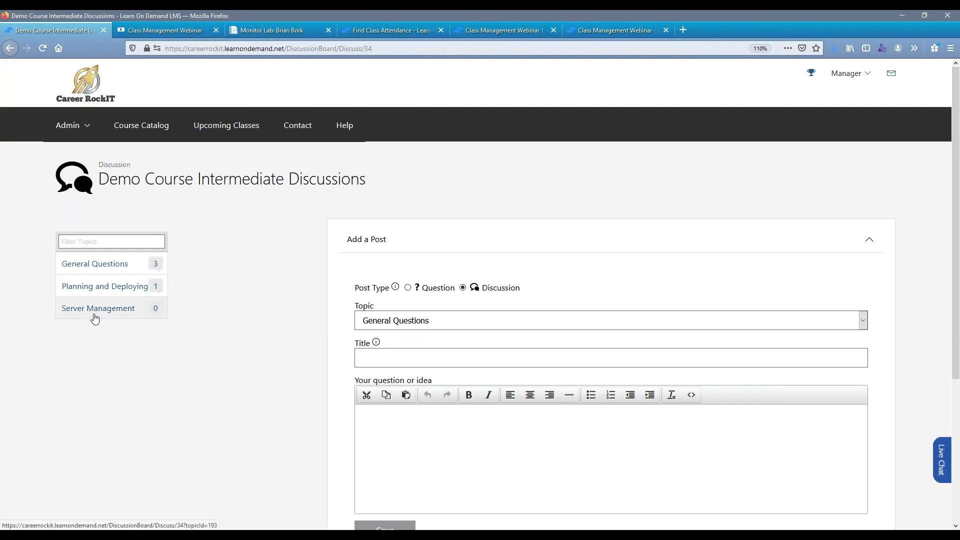
pyautogui.click(90, 269)
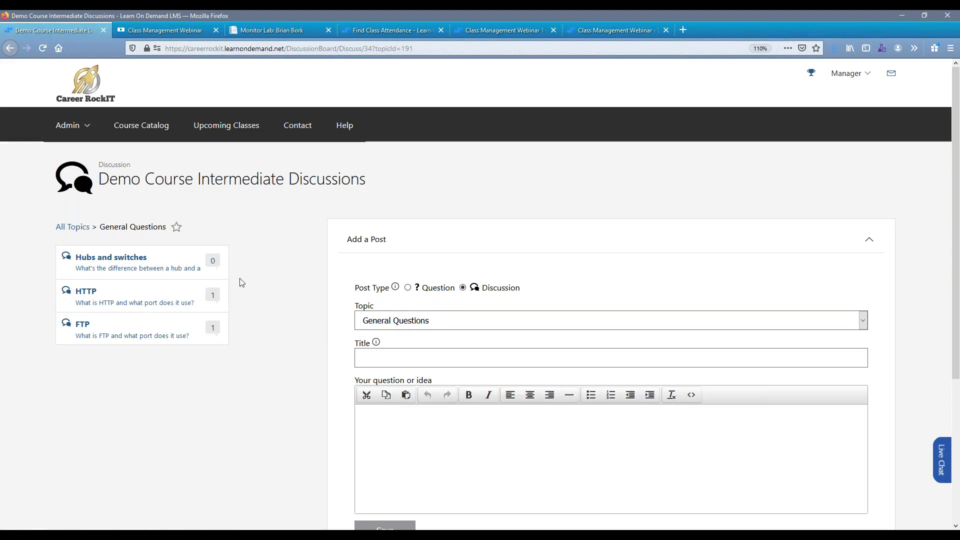
pyautogui.click(164, 268)
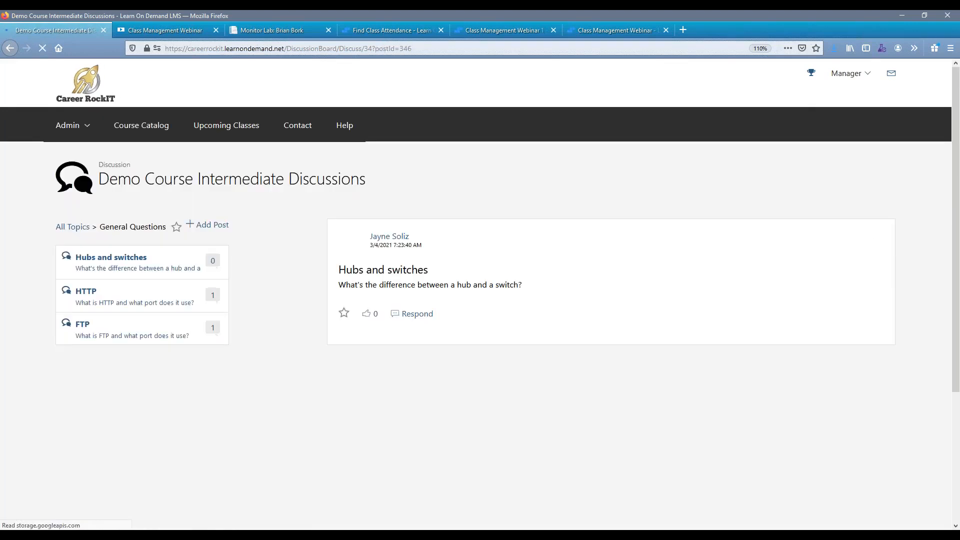
pyautogui.click(154, 296)
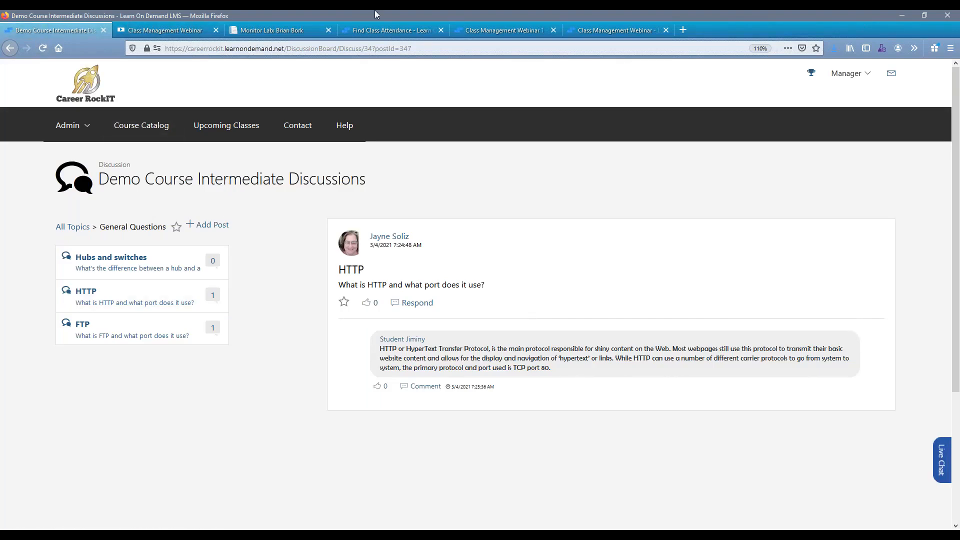
# Go back from the discussion posts to the Class Management Webinar class page.
pyautogui.click(10, 48)
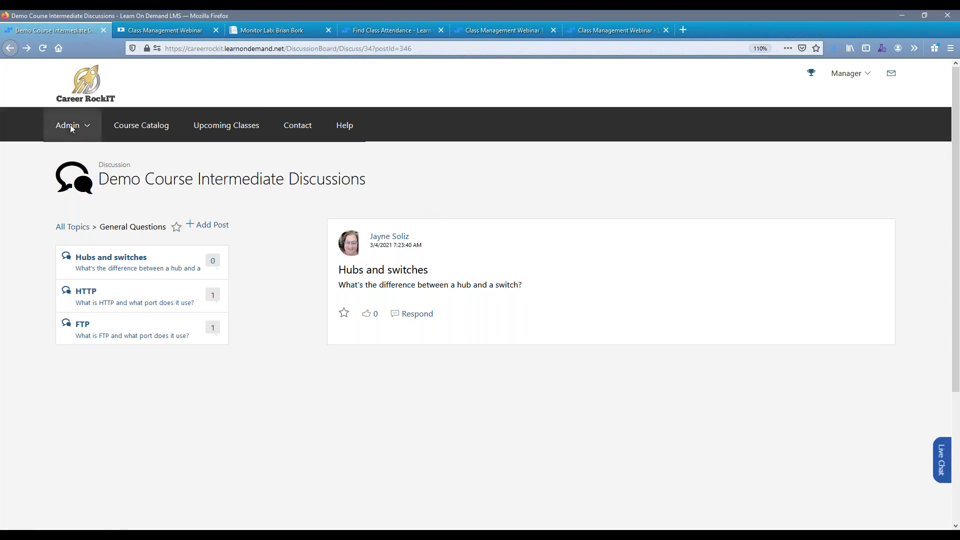
pyautogui.click(9, 48)
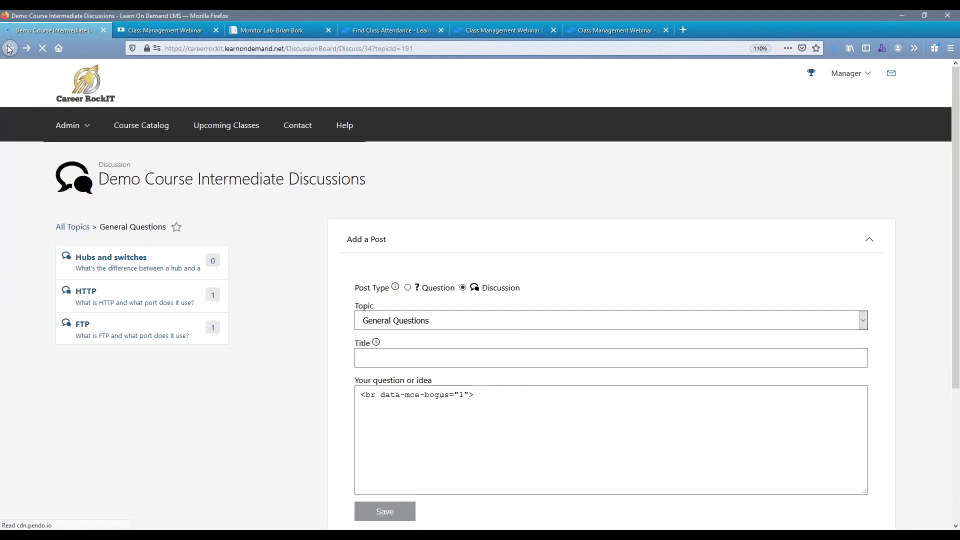
pyautogui.click(10, 48)
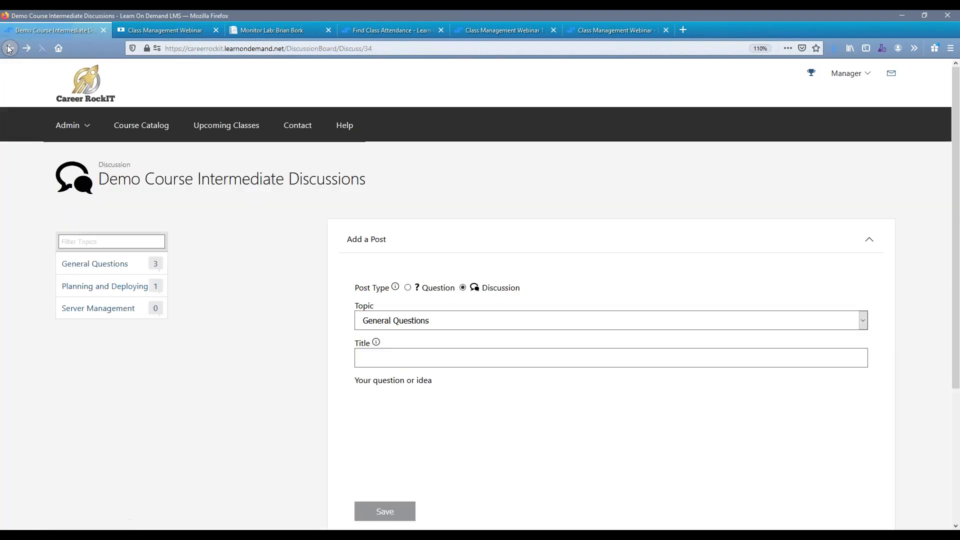
pyautogui.click(9, 48)
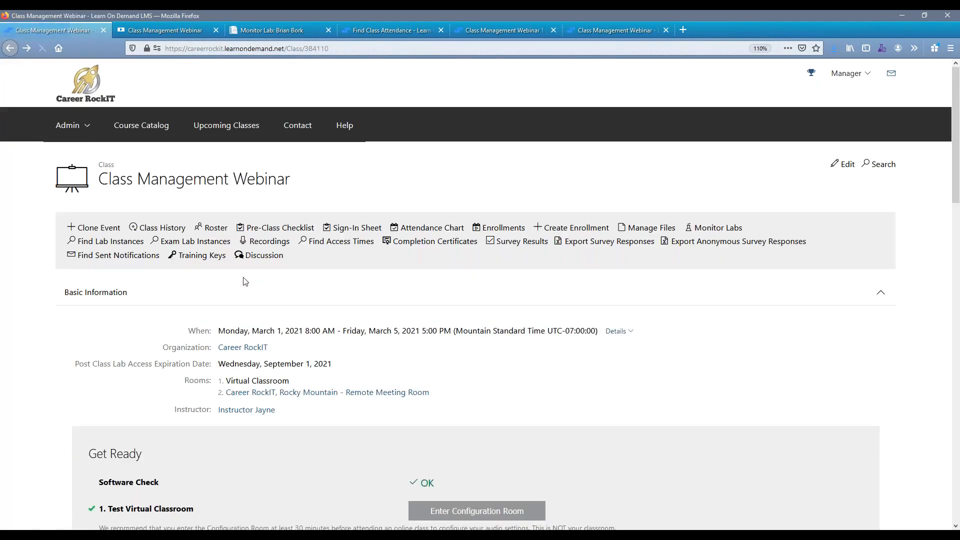
# Open the Class Management Webinar roster and view the room assignment options for the first student.
pyautogui.click(210, 230)
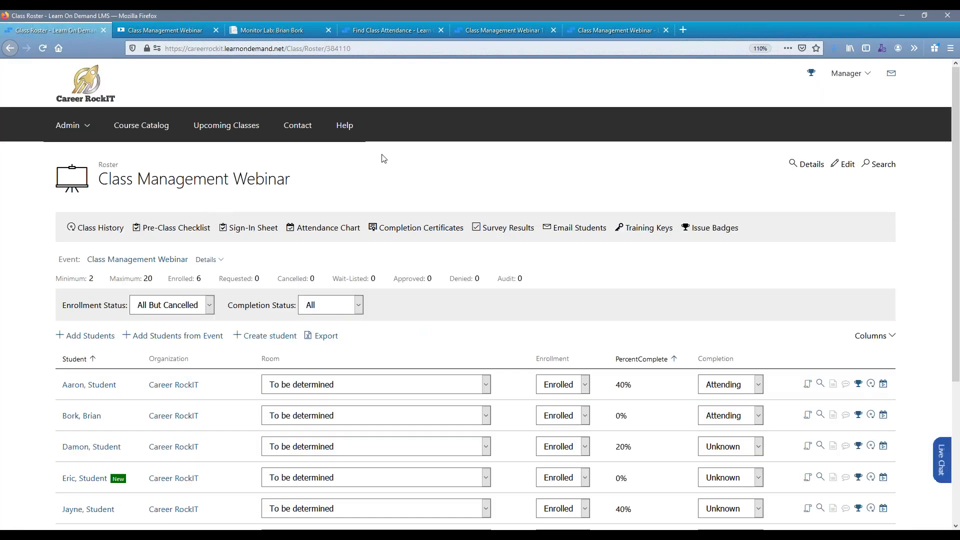
pyautogui.scroll(-2, 385, 160)
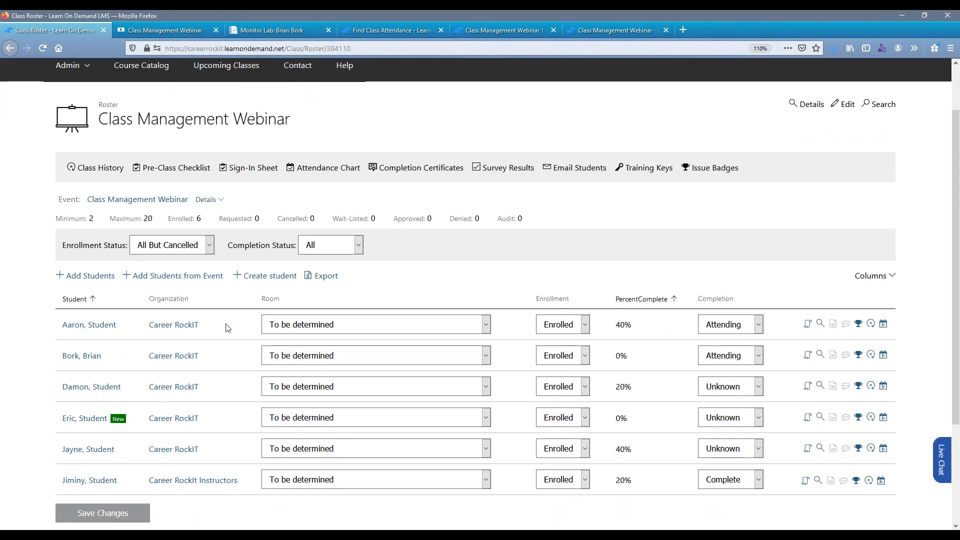
pyautogui.click(302, 326)
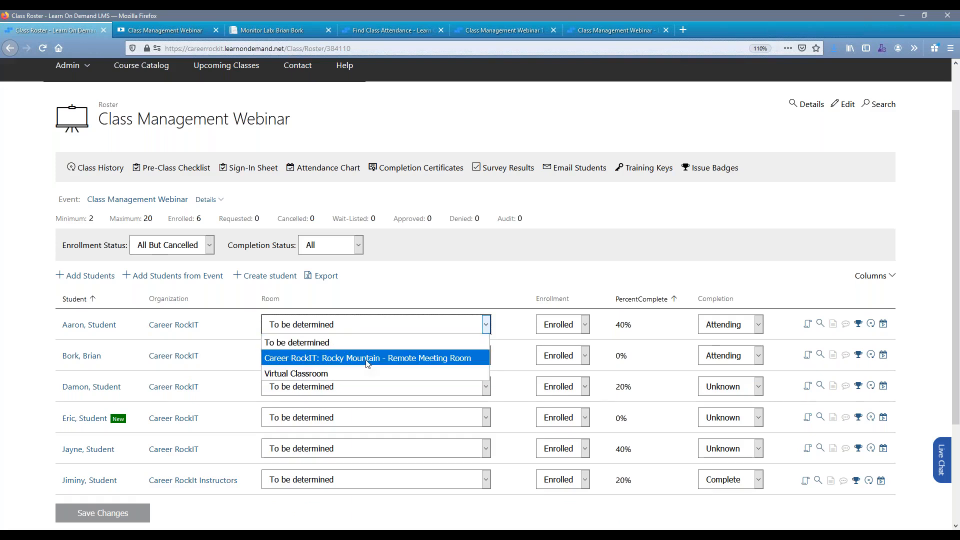
pyautogui.click(476, 285)
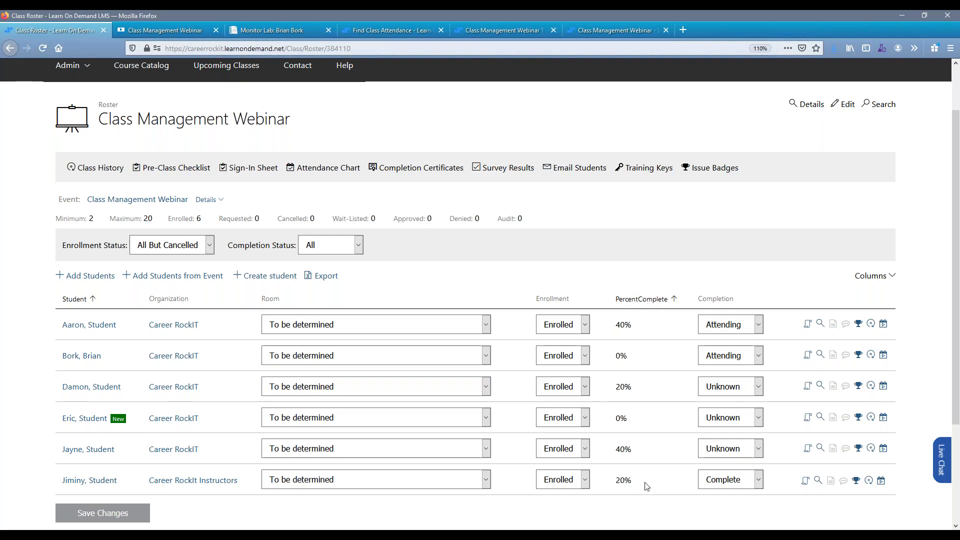
# Set the first student's completion status to Unknown and review the other available completion statuses.
pyautogui.click(759, 325)
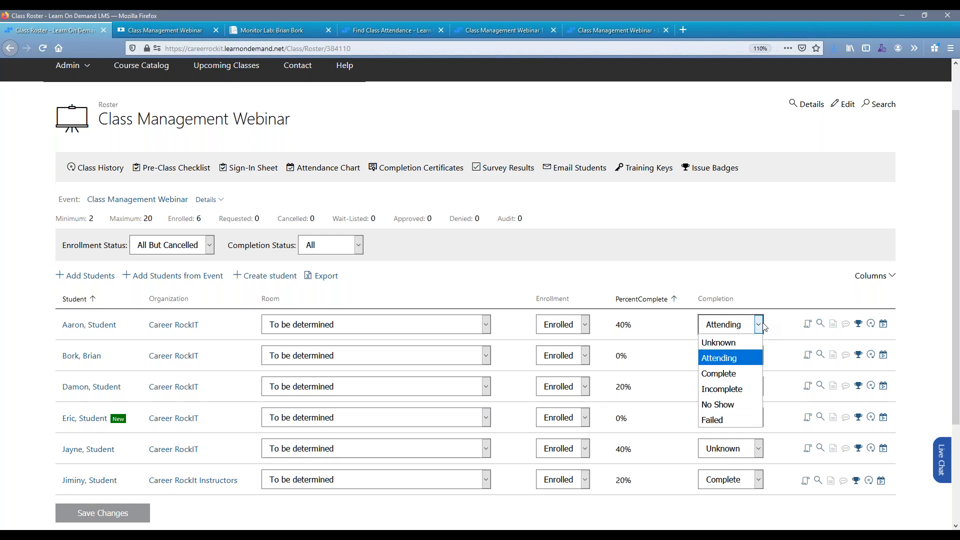
pyautogui.click(758, 343)
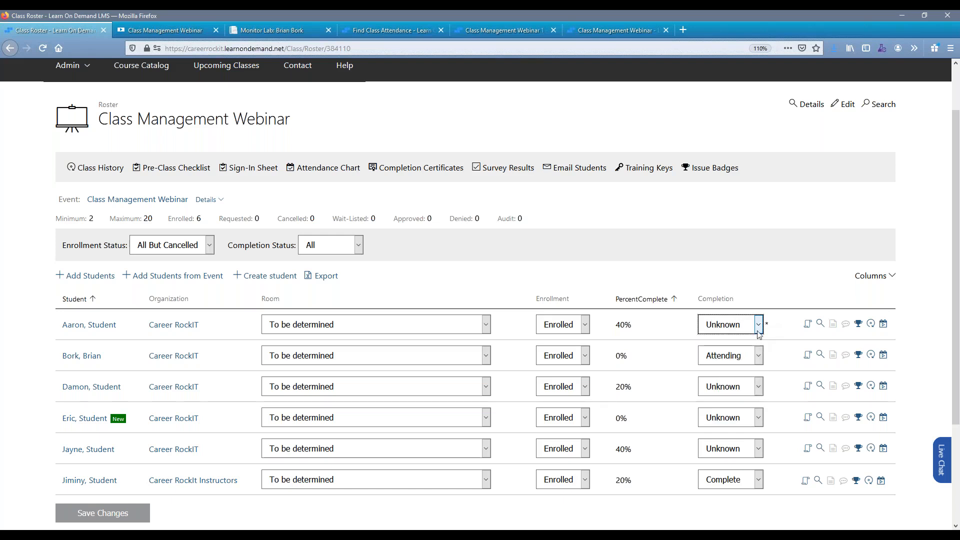
pyautogui.click(759, 325)
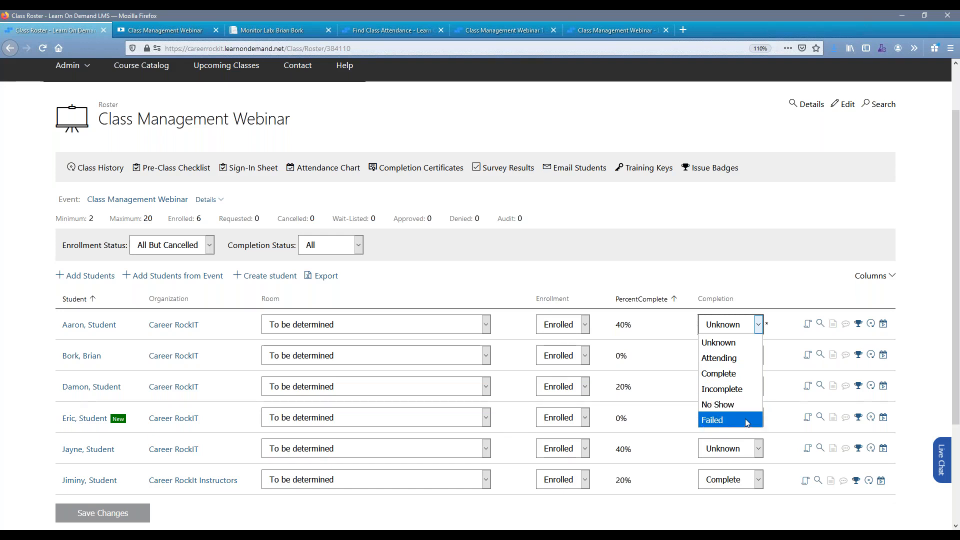
pyautogui.press('Up')
pyautogui.press('Up')
pyautogui.press('Up')
pyautogui.press('Up')
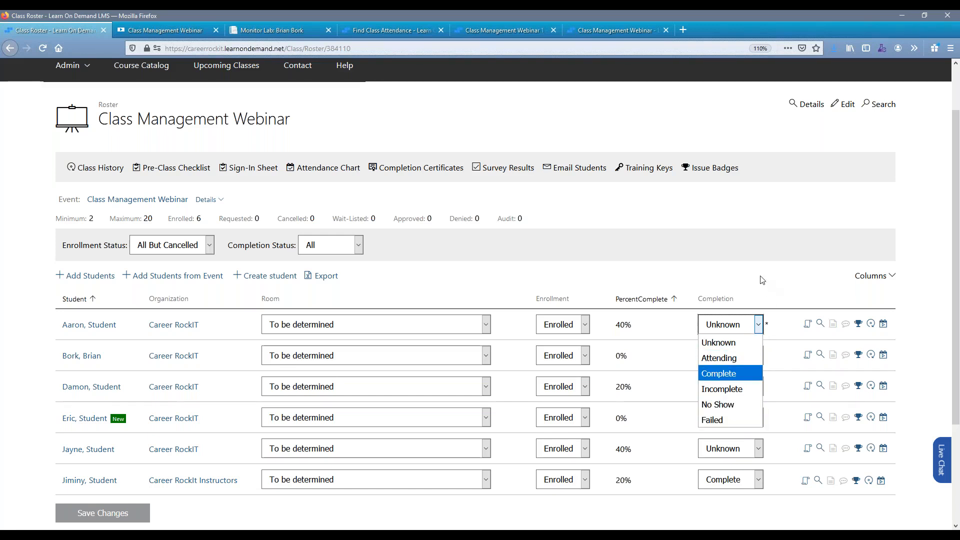
pyautogui.press('Escape')
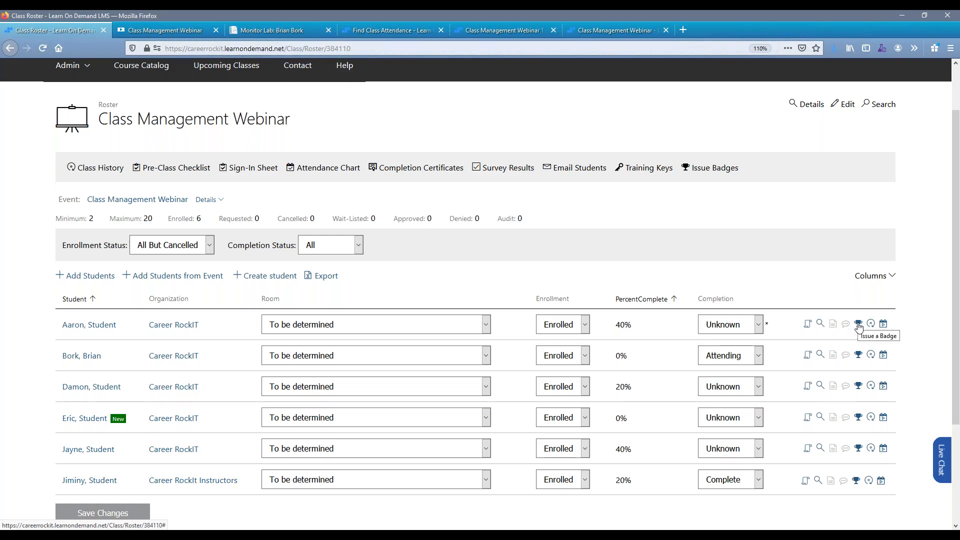
# Leave the roster without saving to issue badges for the class, and search for badges belonging to Challenge Labs.
pyautogui.click(708, 170)
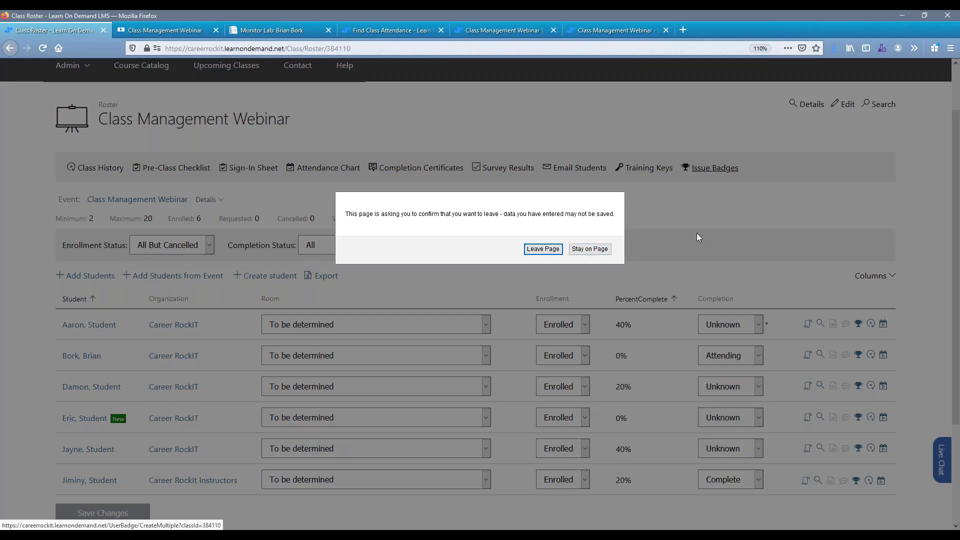
pyautogui.click(543, 249)
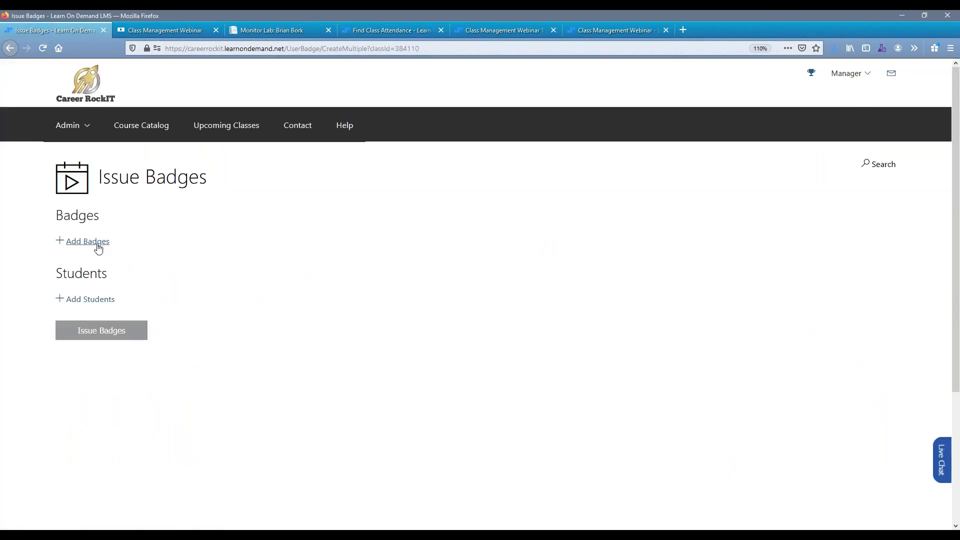
pyautogui.click(97, 245)
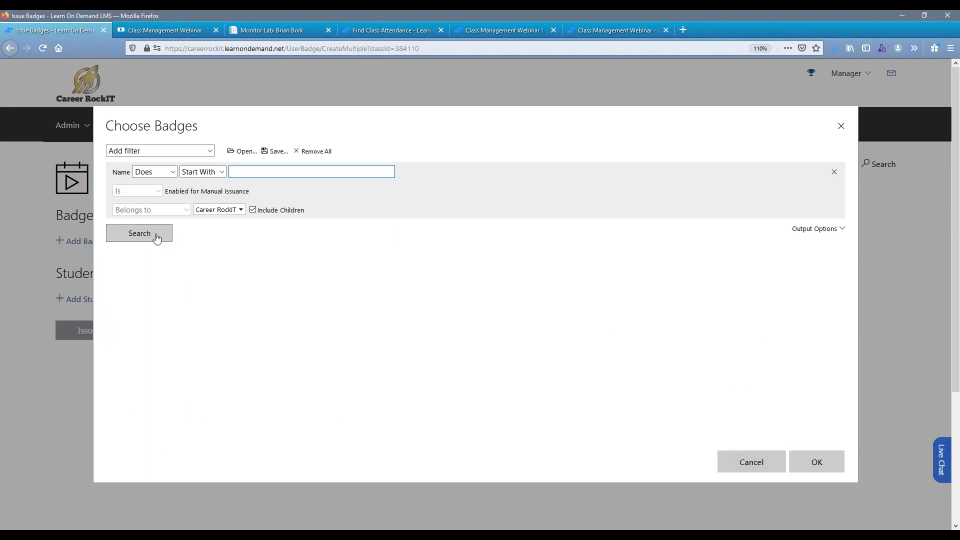
pyautogui.click(227, 211)
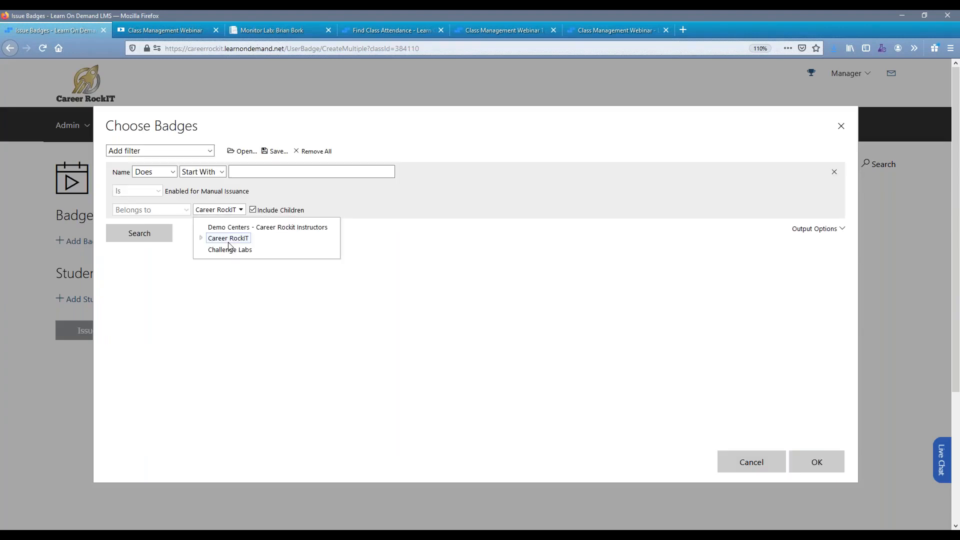
pyautogui.click(230, 250)
pyautogui.click(155, 235)
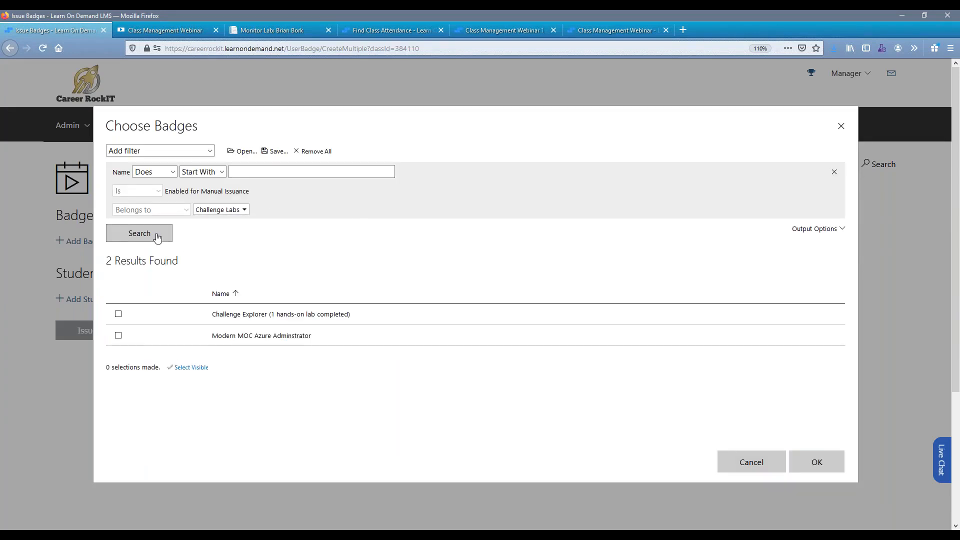
# Add only the Modern MOC Azure Adminstrator badge to the badges being issued.
pyautogui.click(216, 321)
pyautogui.click(234, 337)
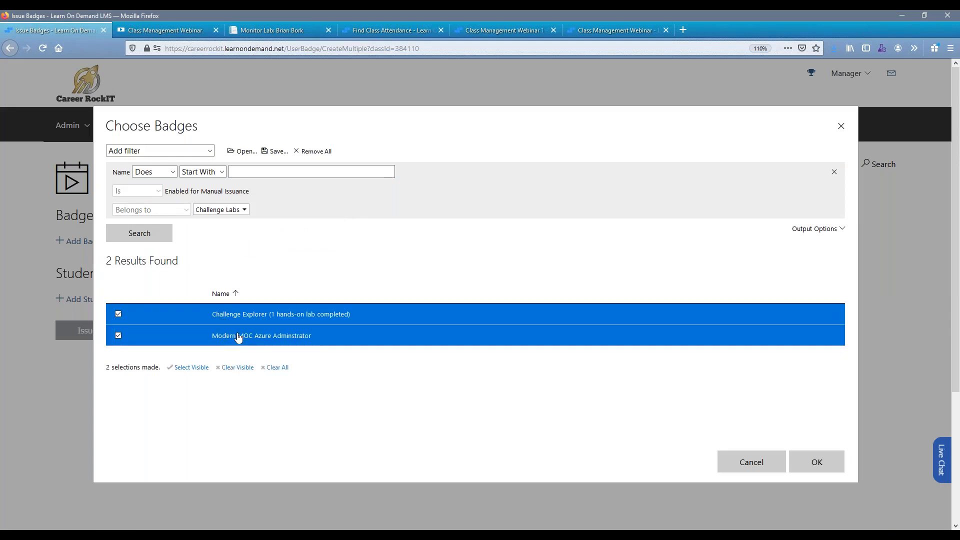
pyautogui.click(295, 320)
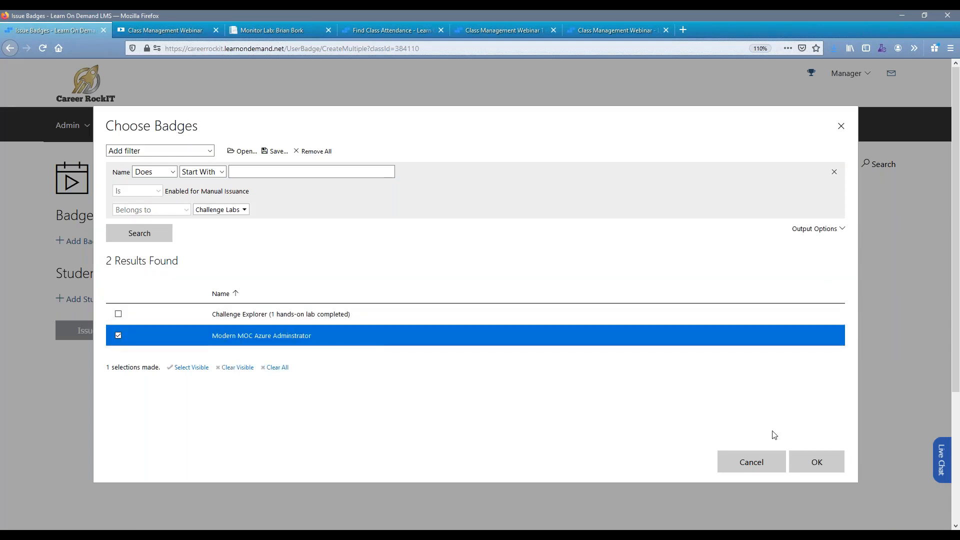
pyautogui.click(818, 463)
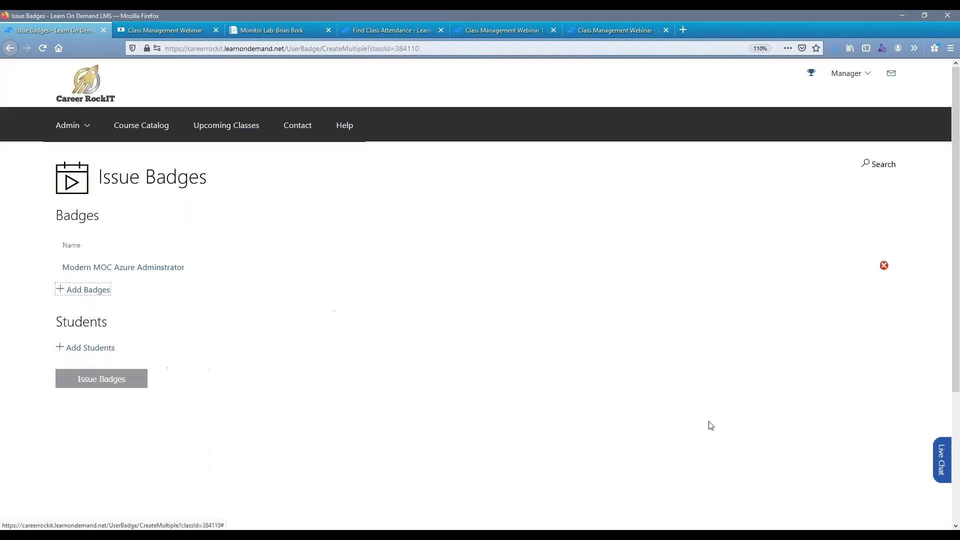
# Choose the second and third listed students of the Class Management Webinar class as recipients and issue the badge to them.
pyautogui.click(102, 350)
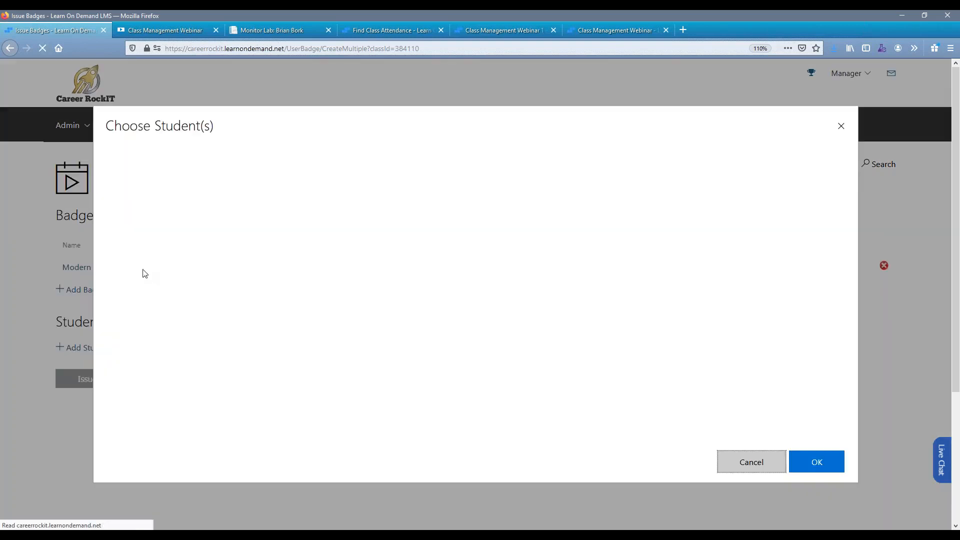
pyautogui.click(153, 255)
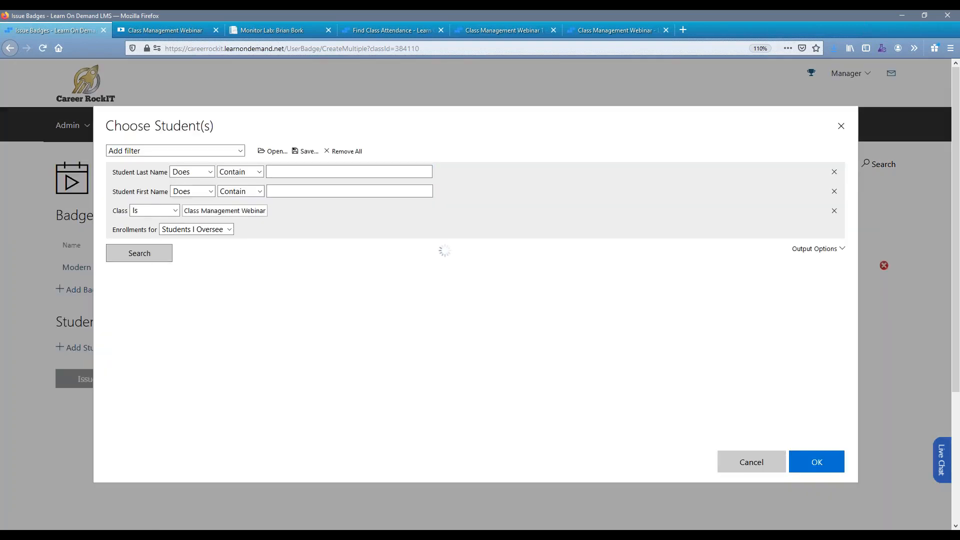
pyautogui.scroll(-1, 189, 285)
pyautogui.click(208, 316)
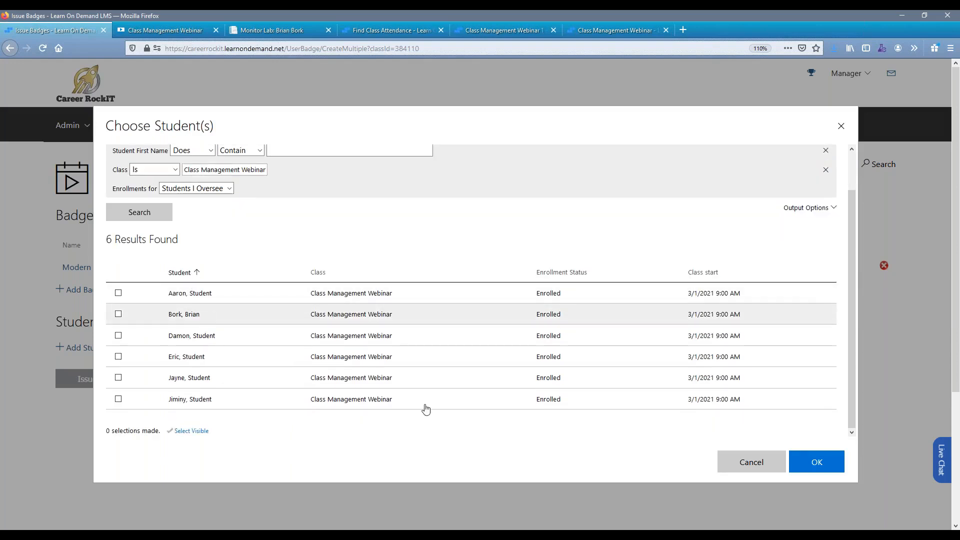
pyautogui.click(355, 340)
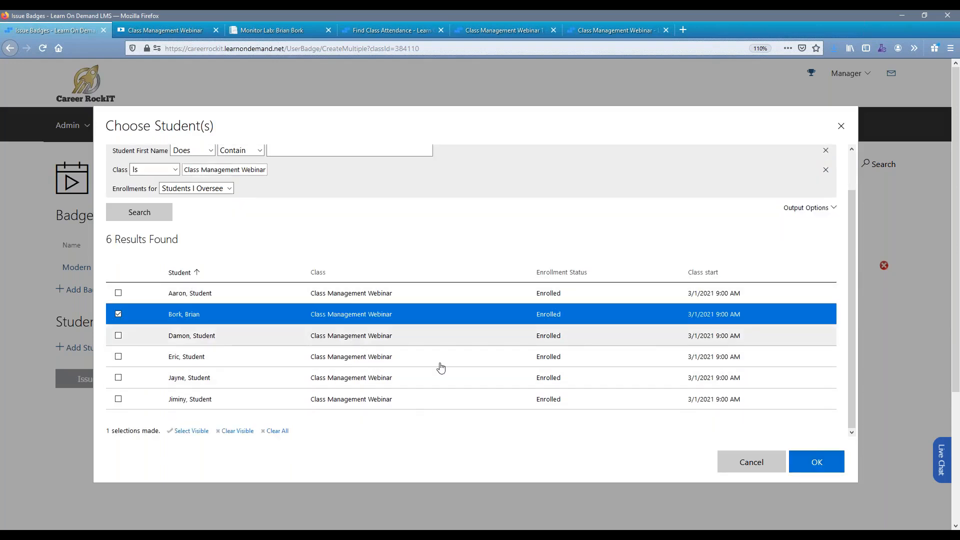
pyautogui.click(839, 461)
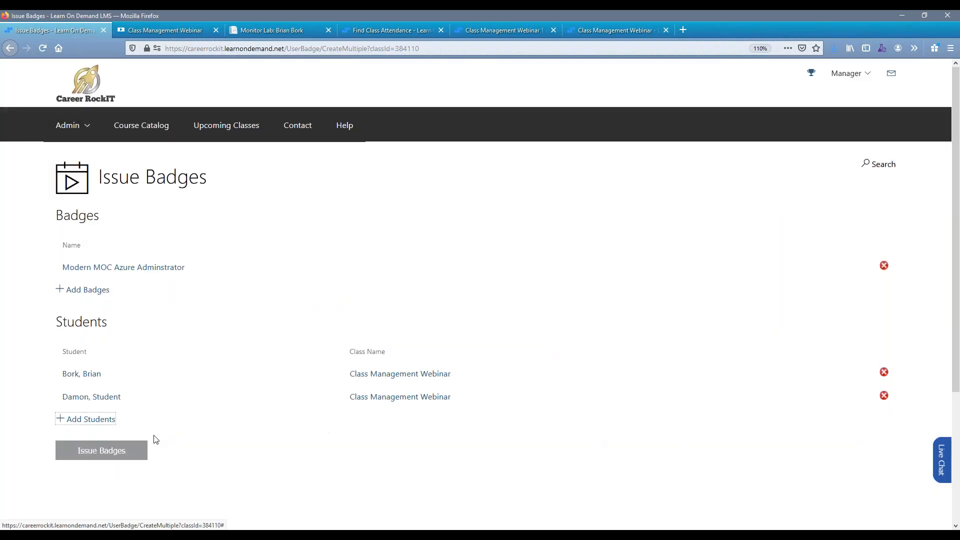
pyautogui.click(130, 454)
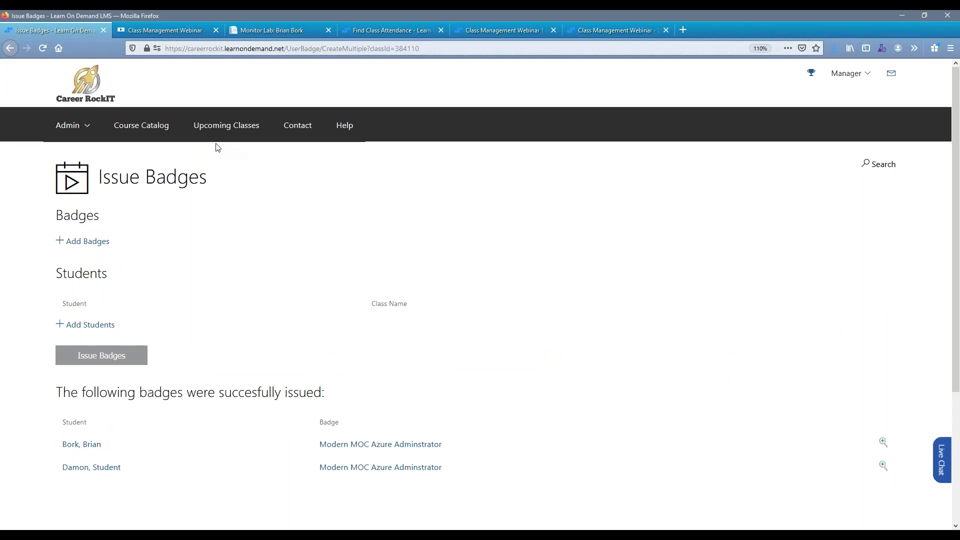
# Return to the class roster and add the Training Key and Labs columns to it.
pyautogui.click(8, 50)
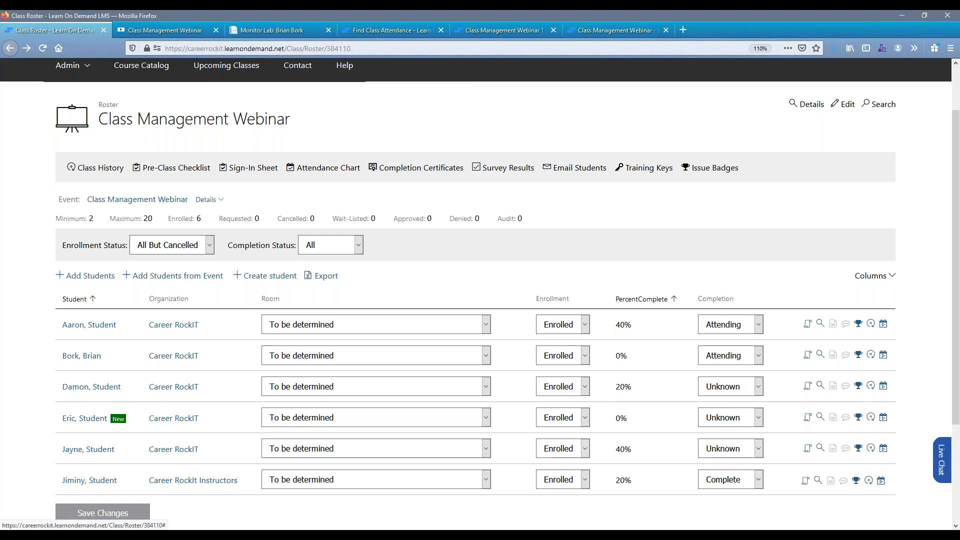
pyautogui.click(872, 324)
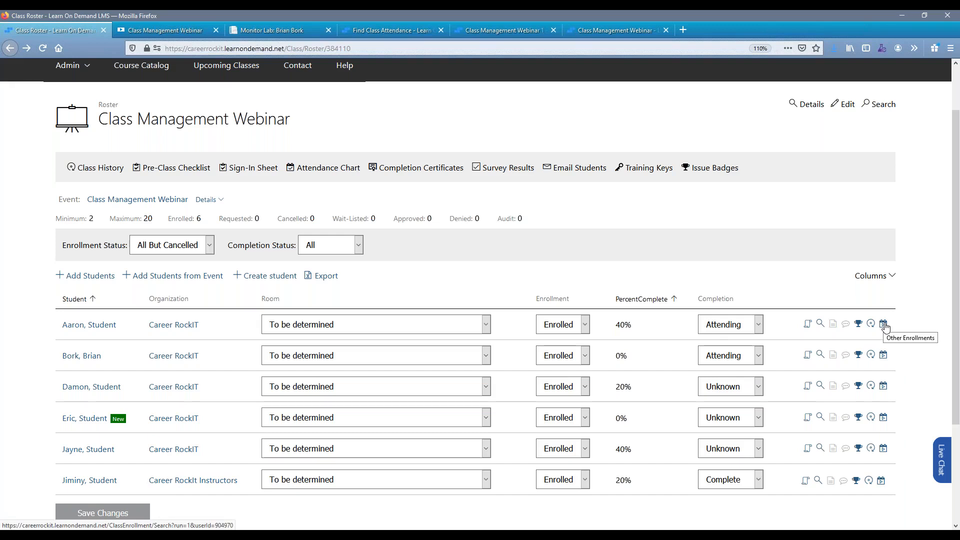
pyautogui.click(892, 277)
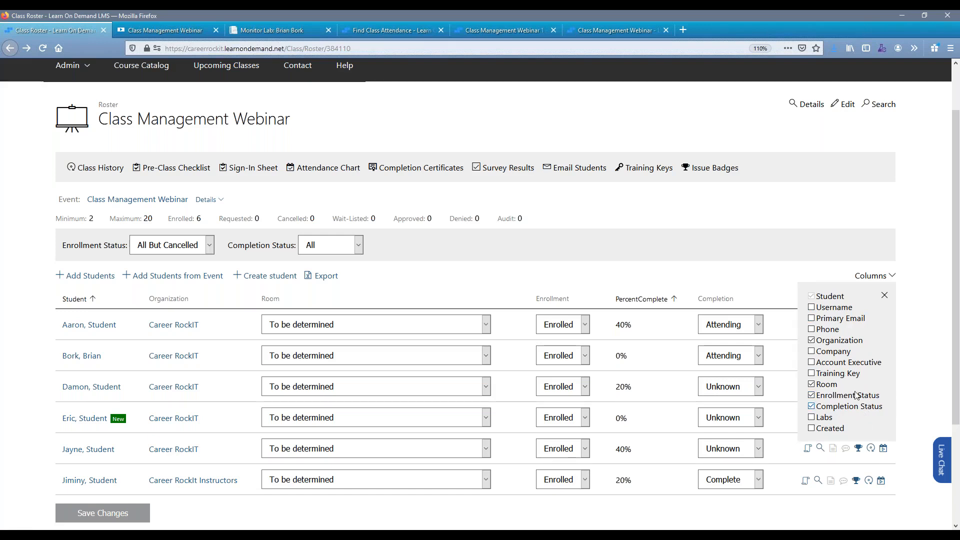
pyautogui.click(836, 418)
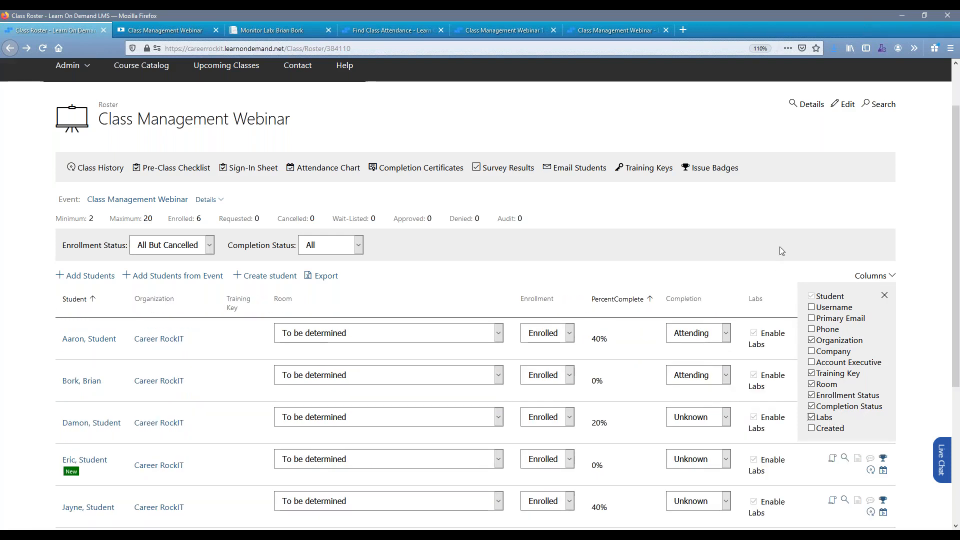
pyautogui.click(787, 204)
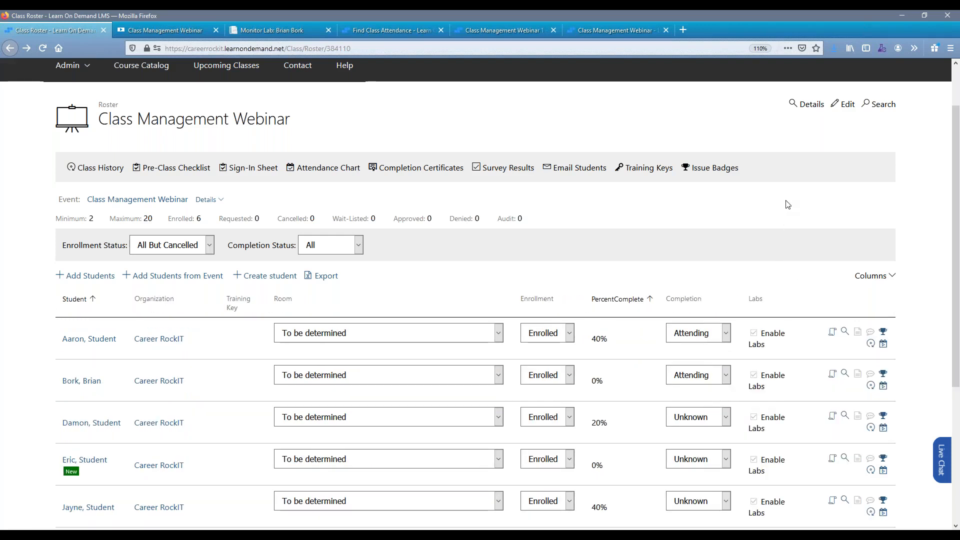
# Open the class's Email Students form, examine its recipient filters, header fields and message editor, and return to the class details page.
pyautogui.click(582, 169)
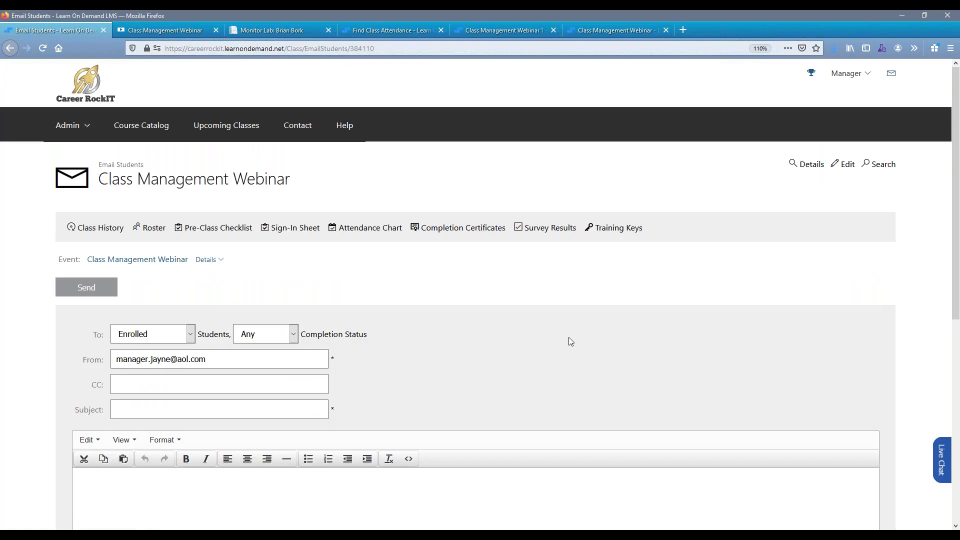
pyautogui.scroll(-3, 563, 335)
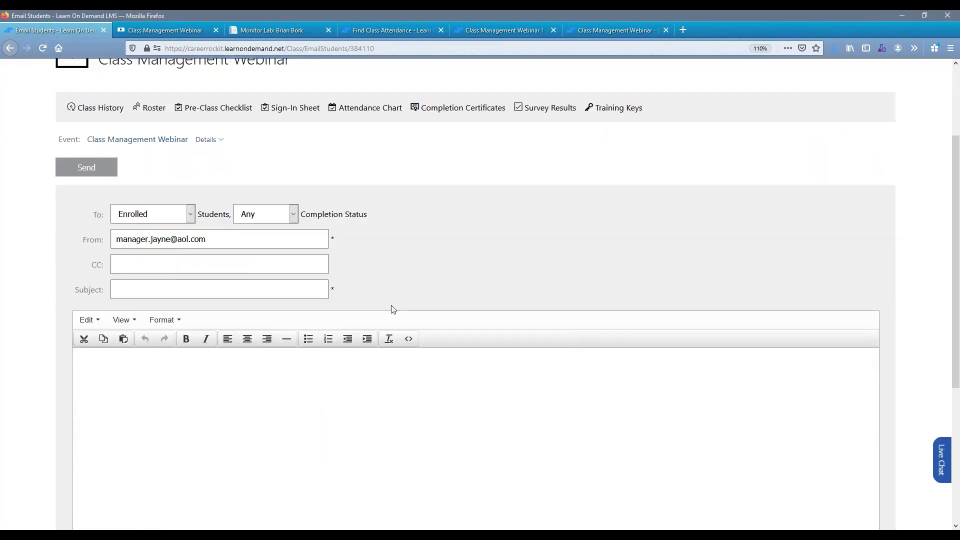
pyautogui.click(170, 218)
pyautogui.click(170, 218)
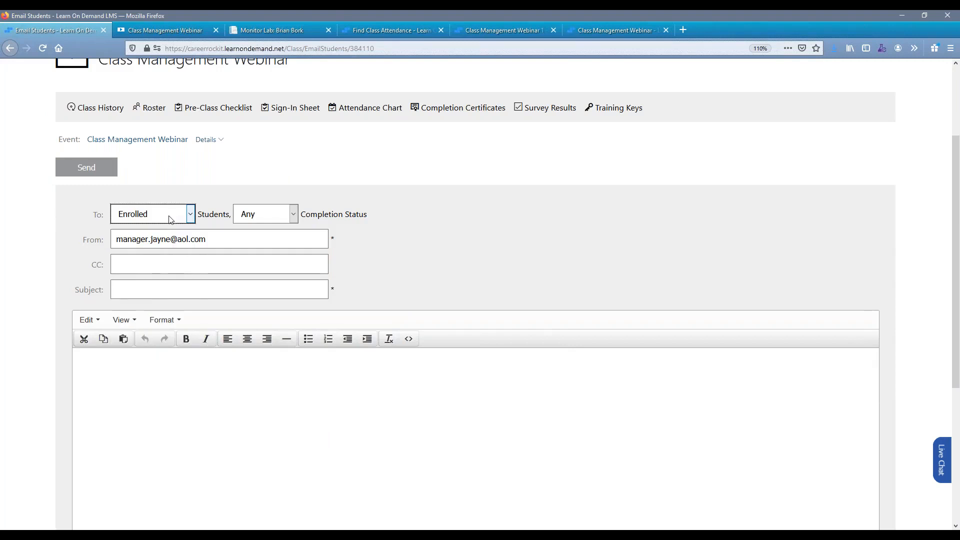
pyautogui.moveTo(383, 221); pyautogui.dragTo(303, 216)
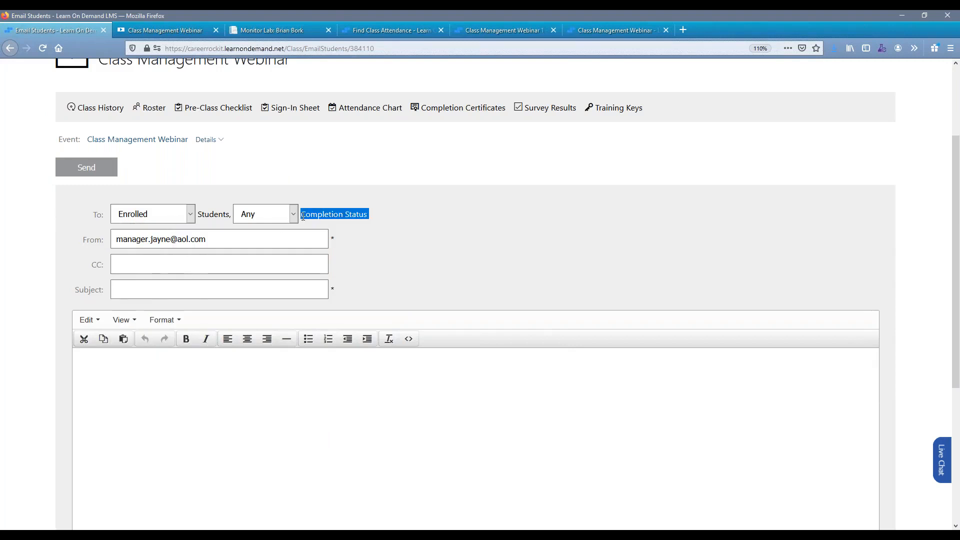
pyautogui.click(391, 235)
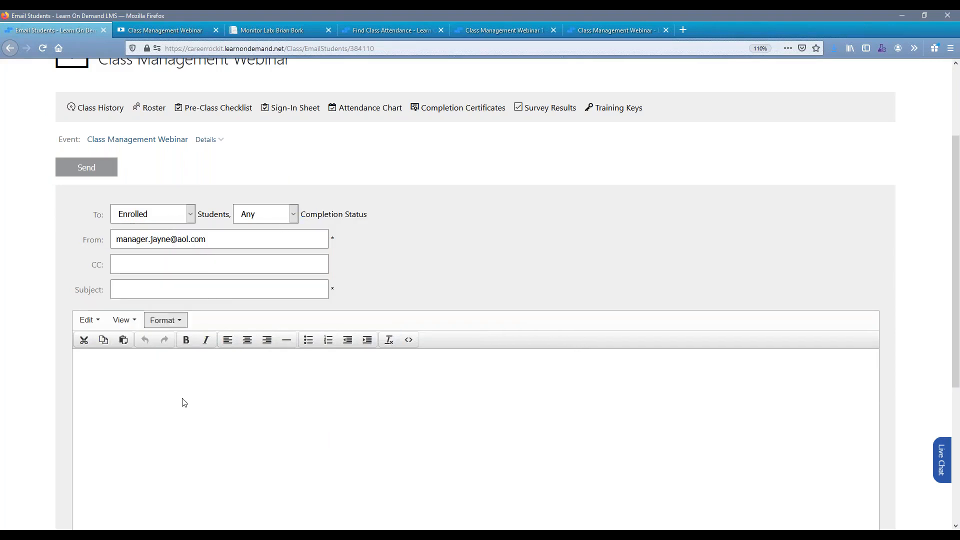
pyautogui.scroll(-5, 176, 395)
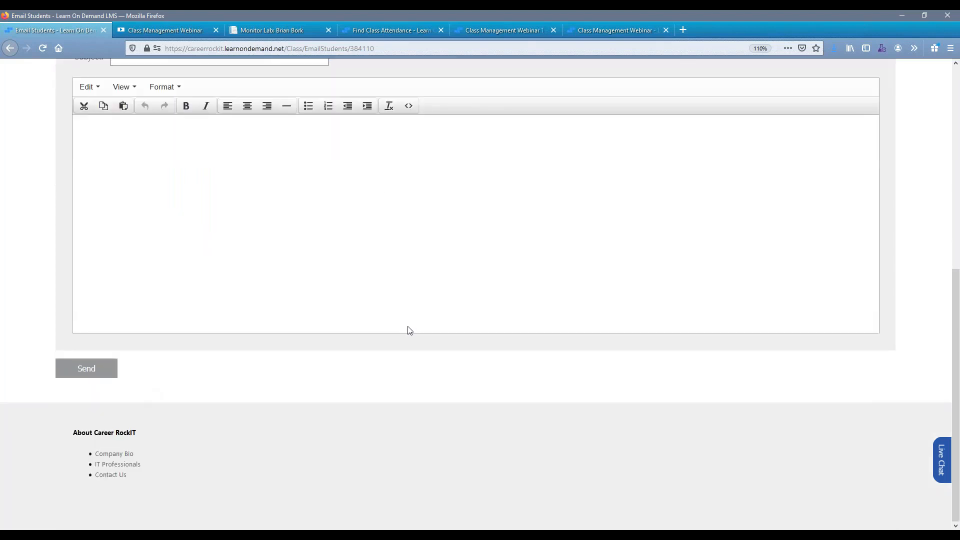
pyautogui.scroll(3, 342, 382)
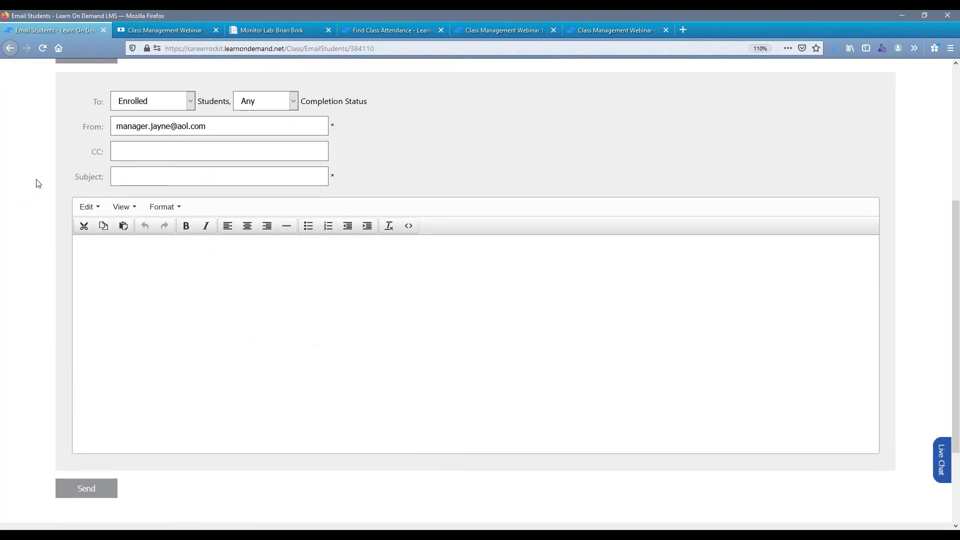
pyautogui.scroll(5, 36, 183)
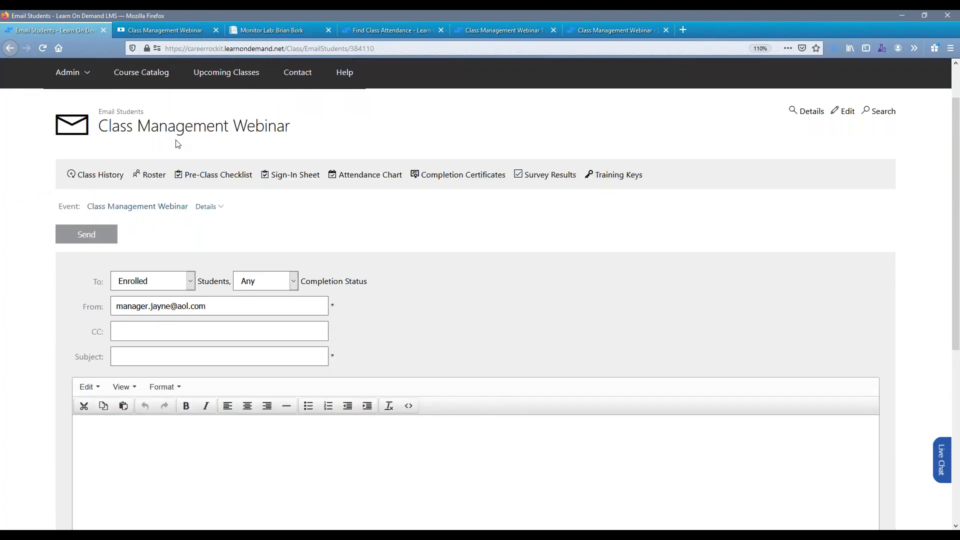
pyautogui.click(809, 117)
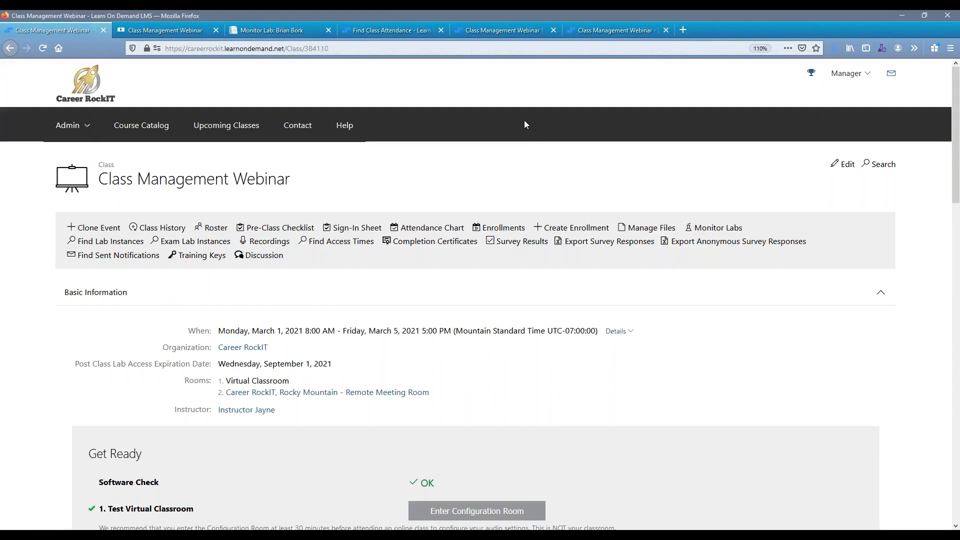
# Switch from the browser to the PowerPoint slide show of the class management presentation.
pyautogui.hotkey('alt', 'Tab')
pyautogui.hotkey('alt', 'Tab')
pyautogui.hotkey('alt', 'Tab')
pyautogui.hotkey('alt', 'Tab')
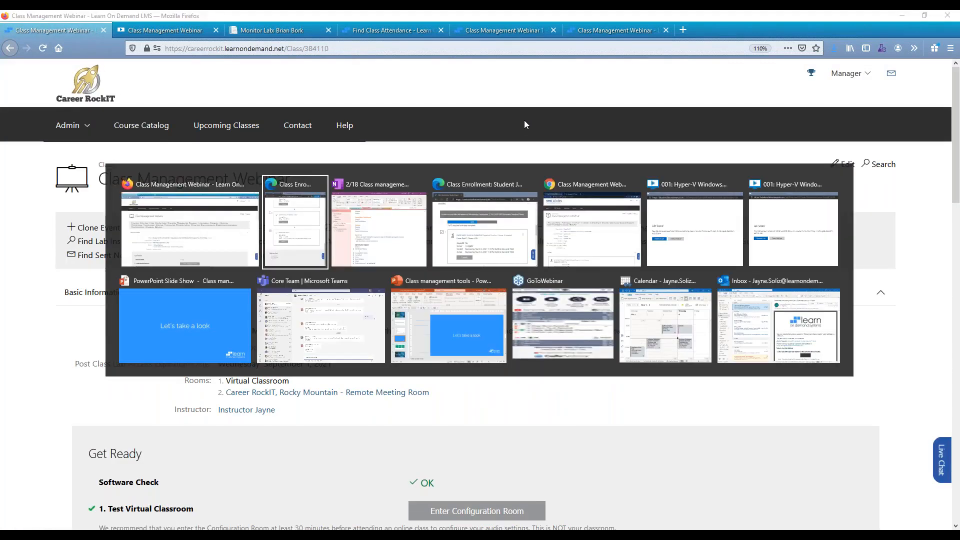
pyautogui.hotkey('alt', 'Tab')
pyautogui.hotkey('alt', 'Tab')
pyautogui.hotkey('alt', 'Tab')
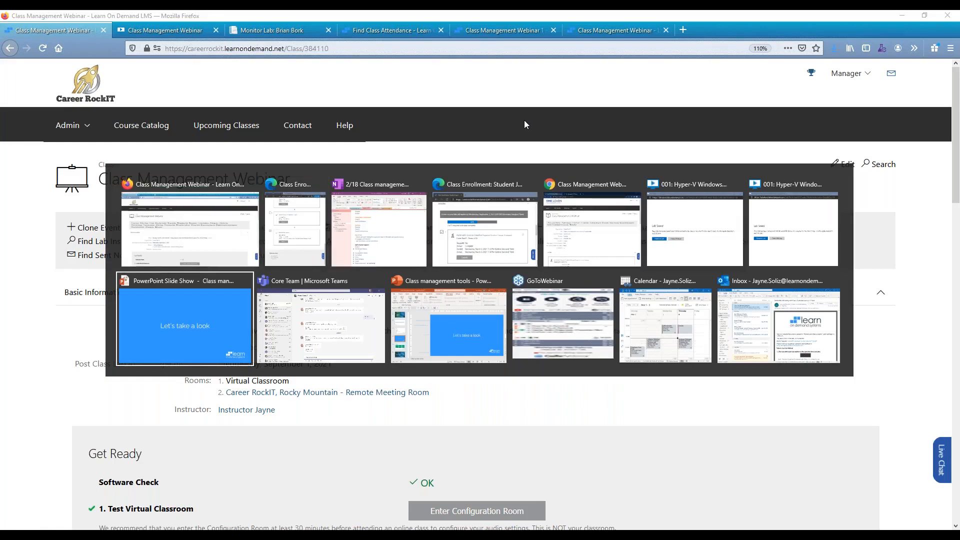